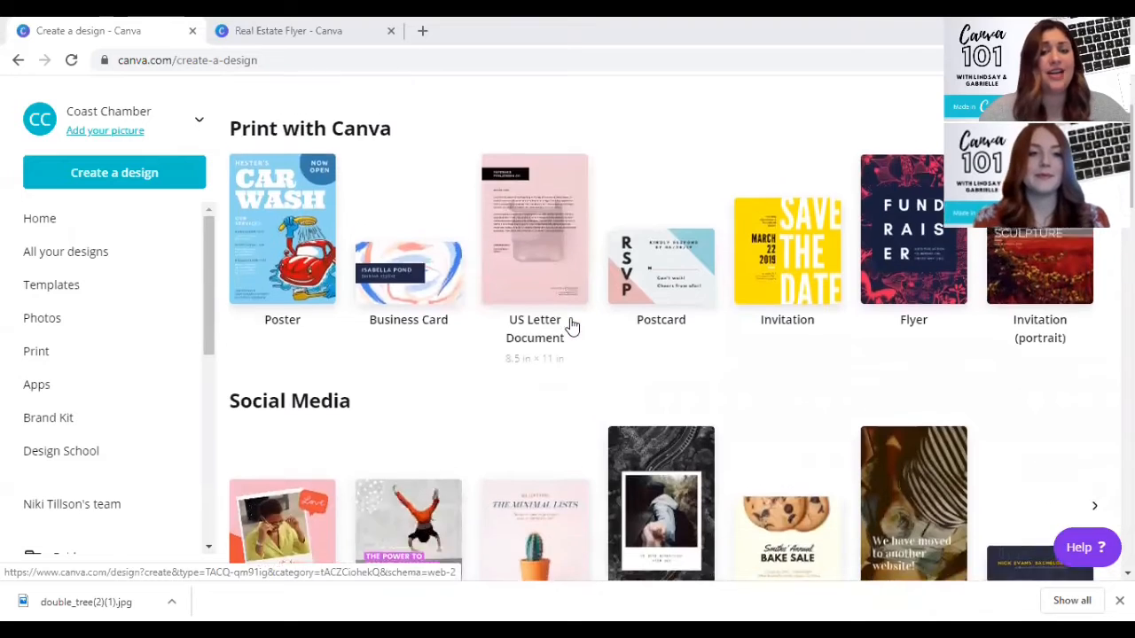
- Look through the design types offered for new designs, from print and social media to education and marketing
scroll(571, 326, up, 1)
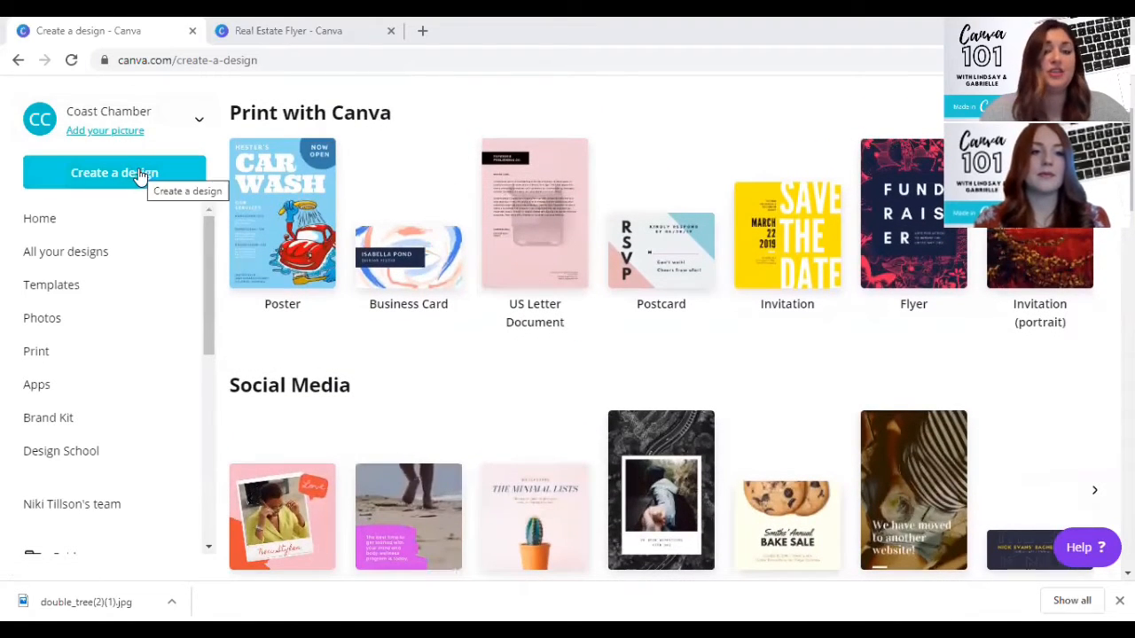
scroll(504, 286, down, 4)
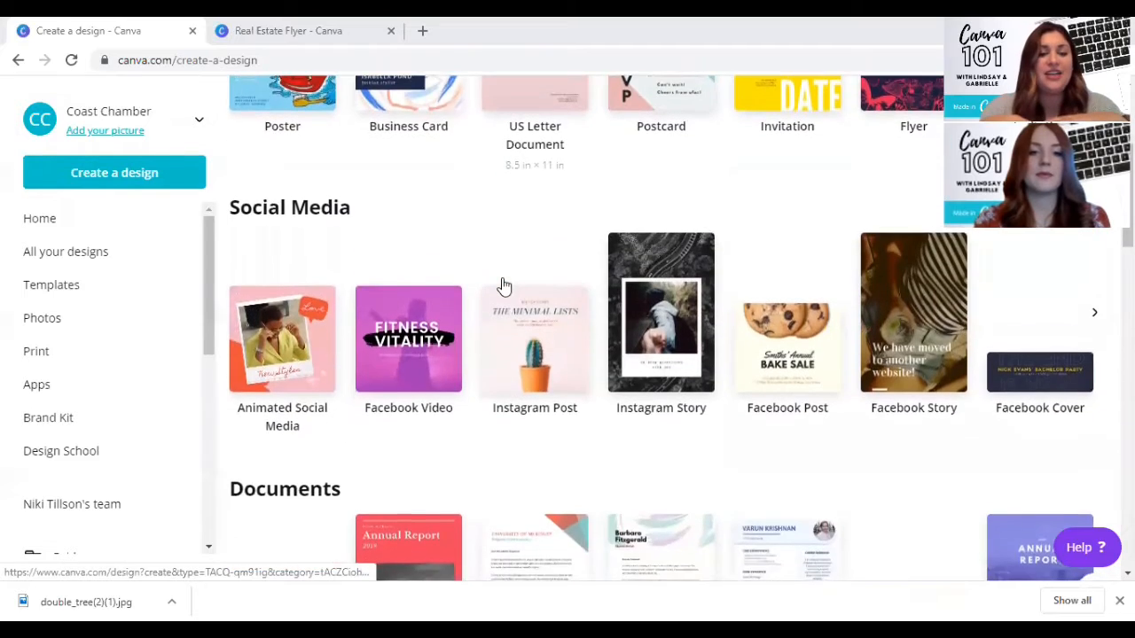
scroll(503, 286, down, 3)
scroll(504, 286, down, 1)
scroll(503, 286, down, 3)
scroll(504, 285, down, 3)
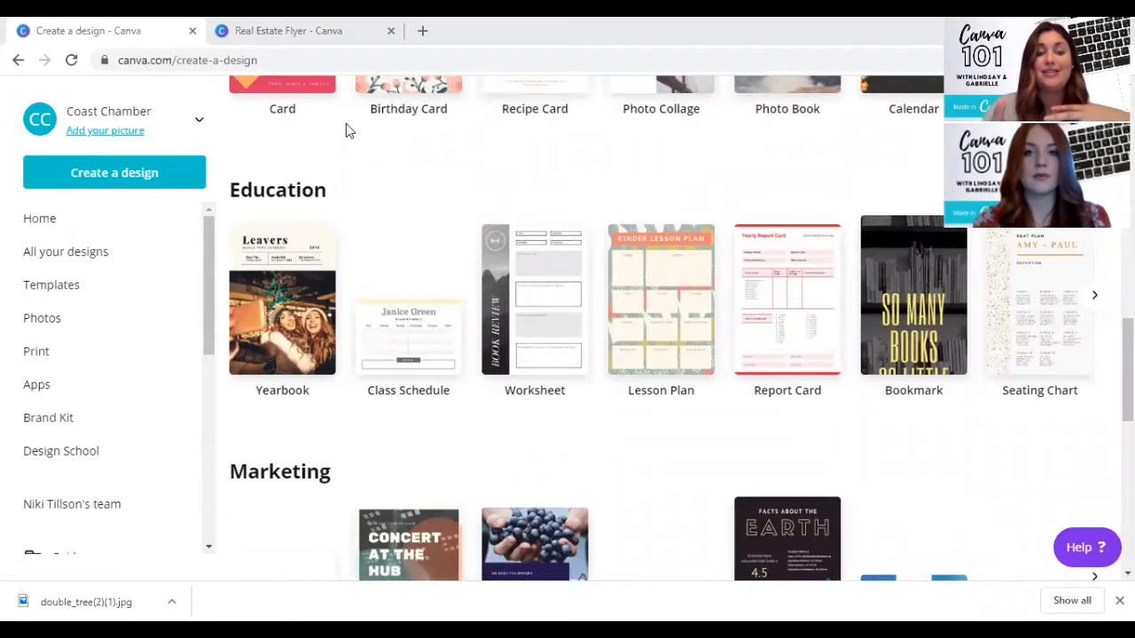
- Switch to the Real Estate Flyer design, add a second page and remove the laptop background photo from it
click(311, 32)
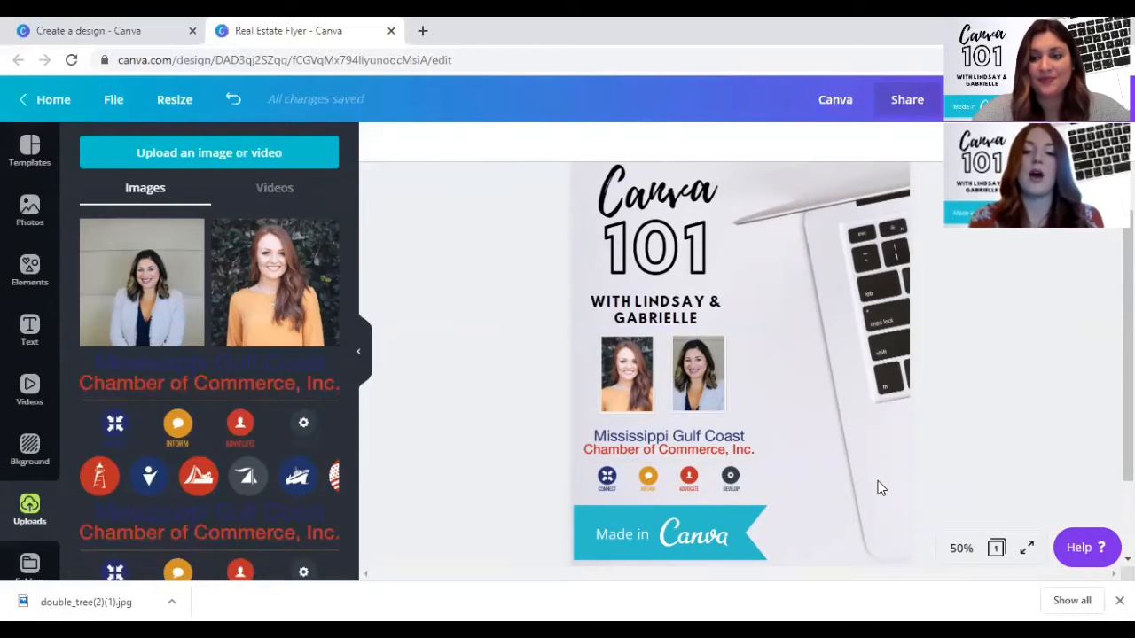
scroll(749, 359, down, 1)
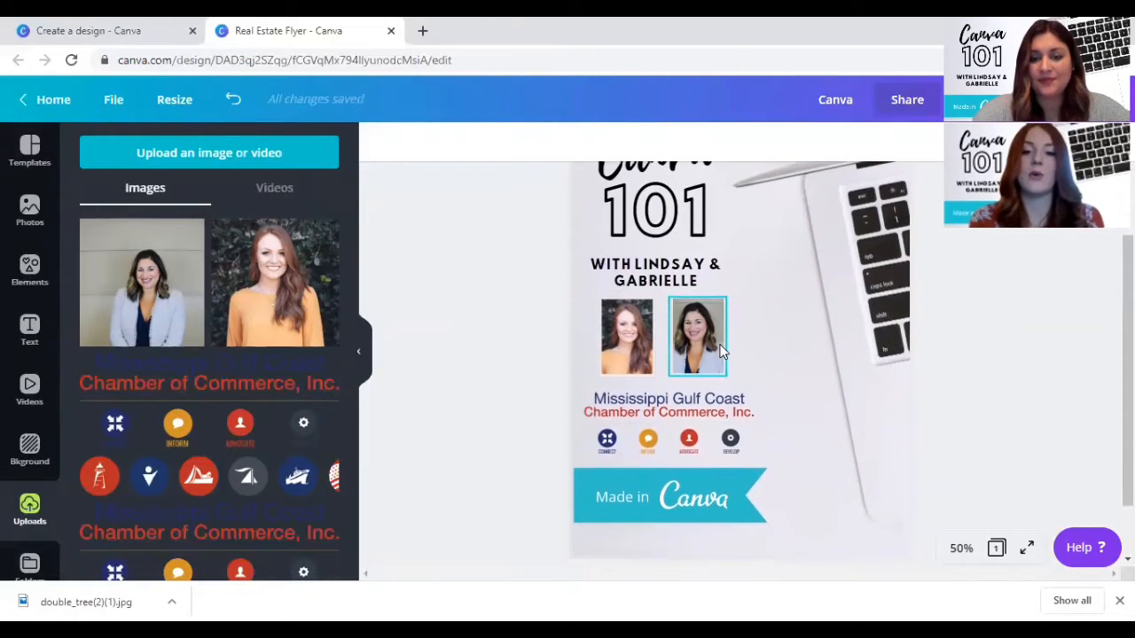
scroll(721, 352, up, 2)
scroll(721, 352, down, 4)
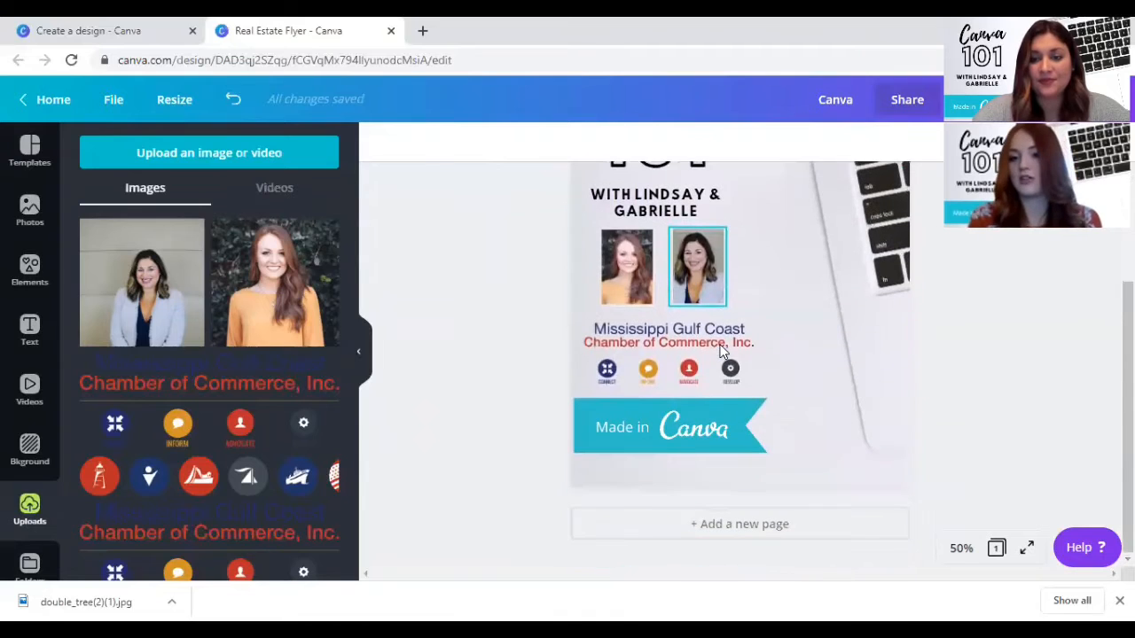
click(764, 523)
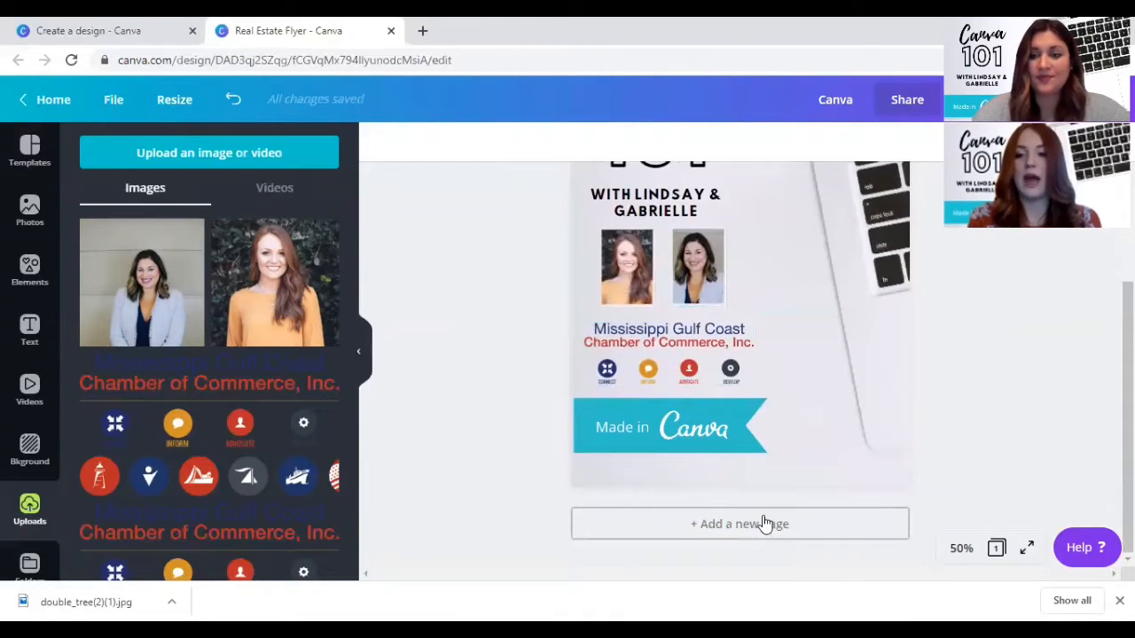
scroll(752, 301, up, 3)
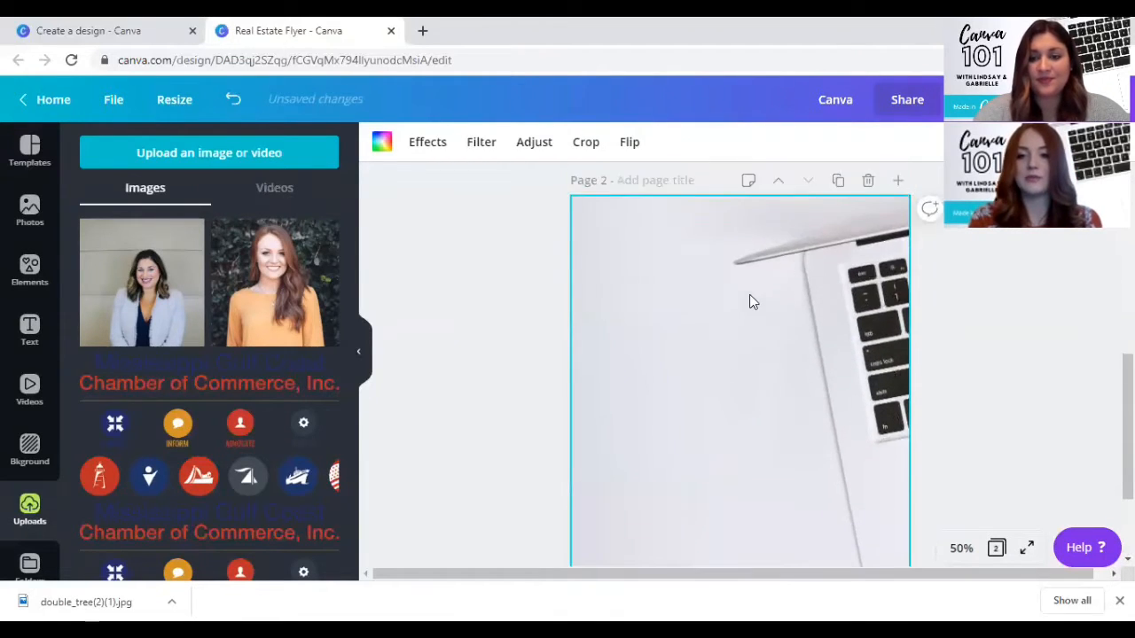
key(Delete)
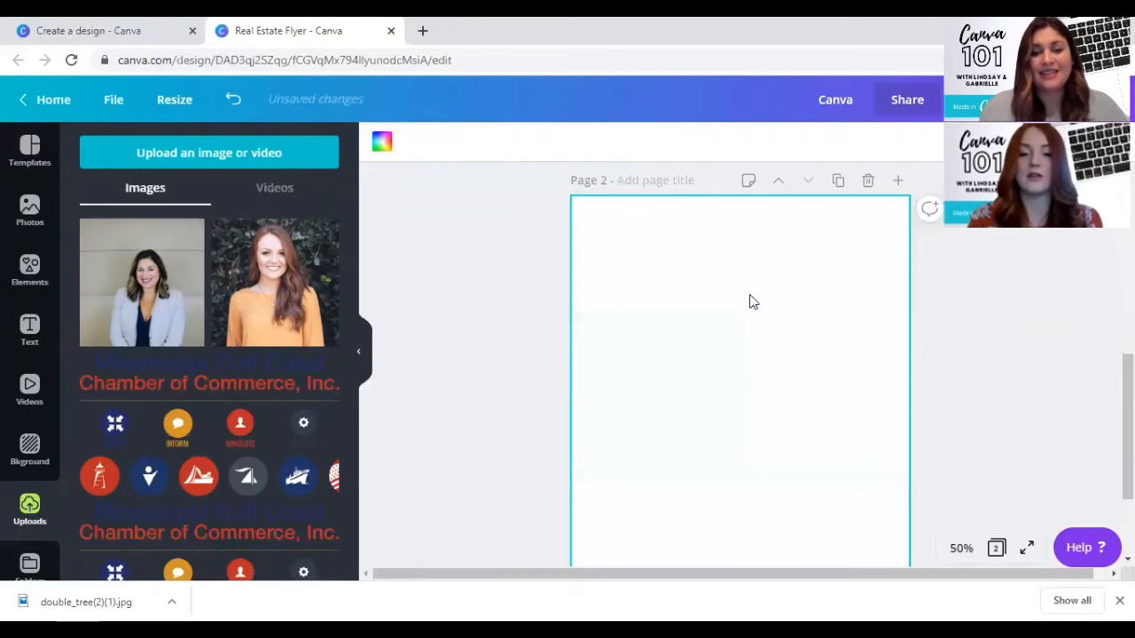
- Browse the full set of Event Flyer templates to see which layouts are available for the blank page
scroll(725, 246, down, 3)
scroll(725, 246, up, 1)
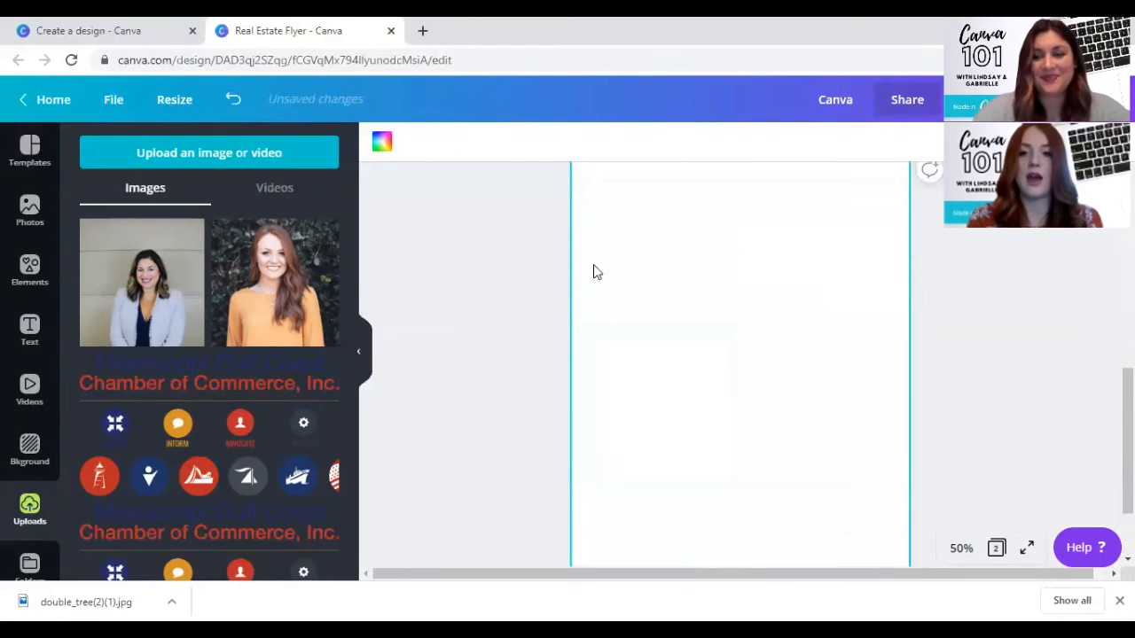
click(31, 150)
scroll(187, 278, up, 15)
scroll(187, 277, up, 5)
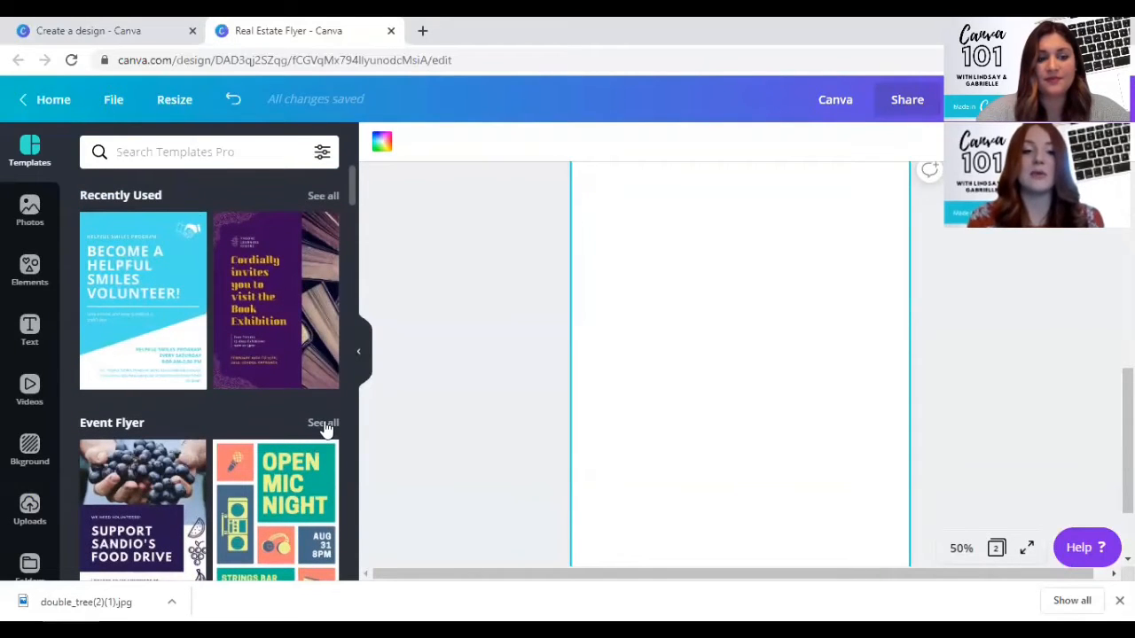
scroll(249, 435, down, 2)
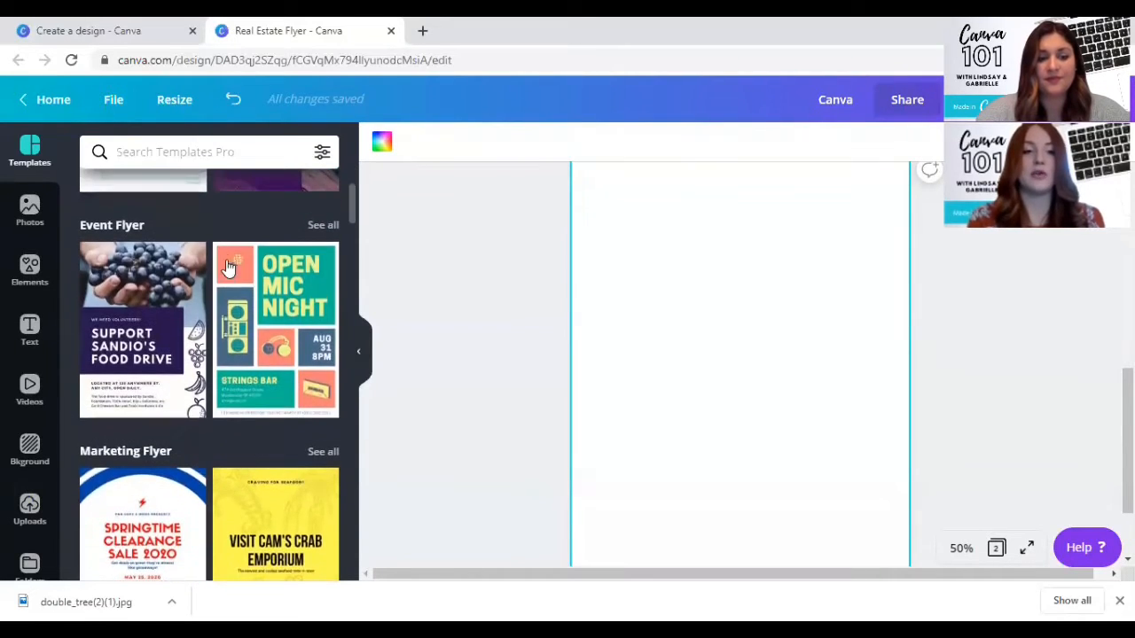
click(323, 225)
scroll(215, 345, down, 3)
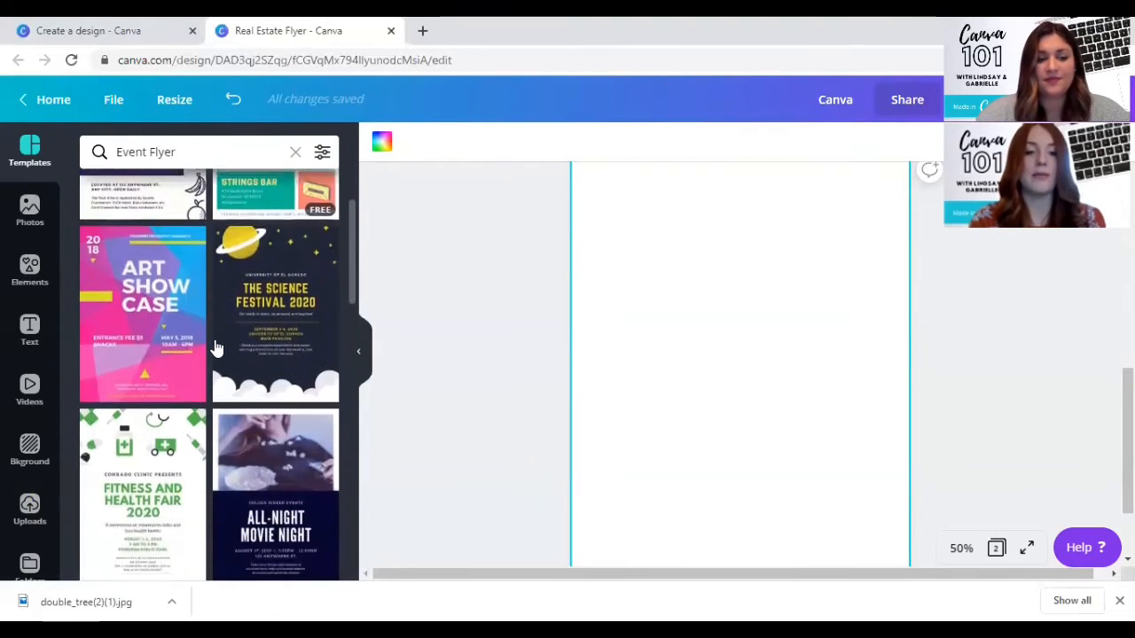
scroll(216, 345, down, 4)
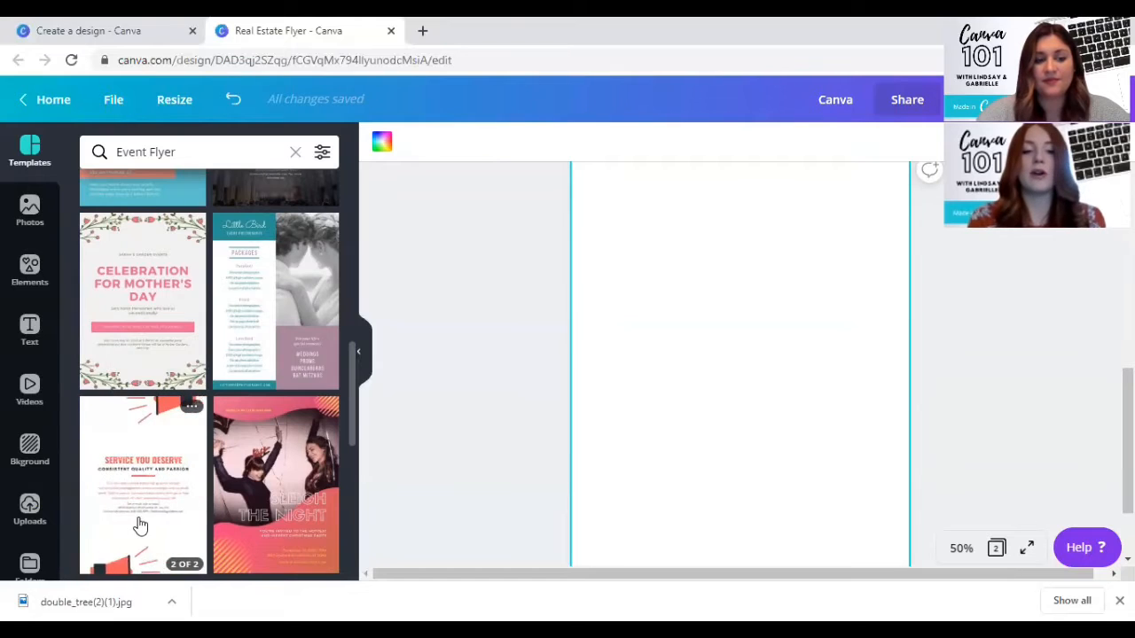
scroll(139, 525, down, 2)
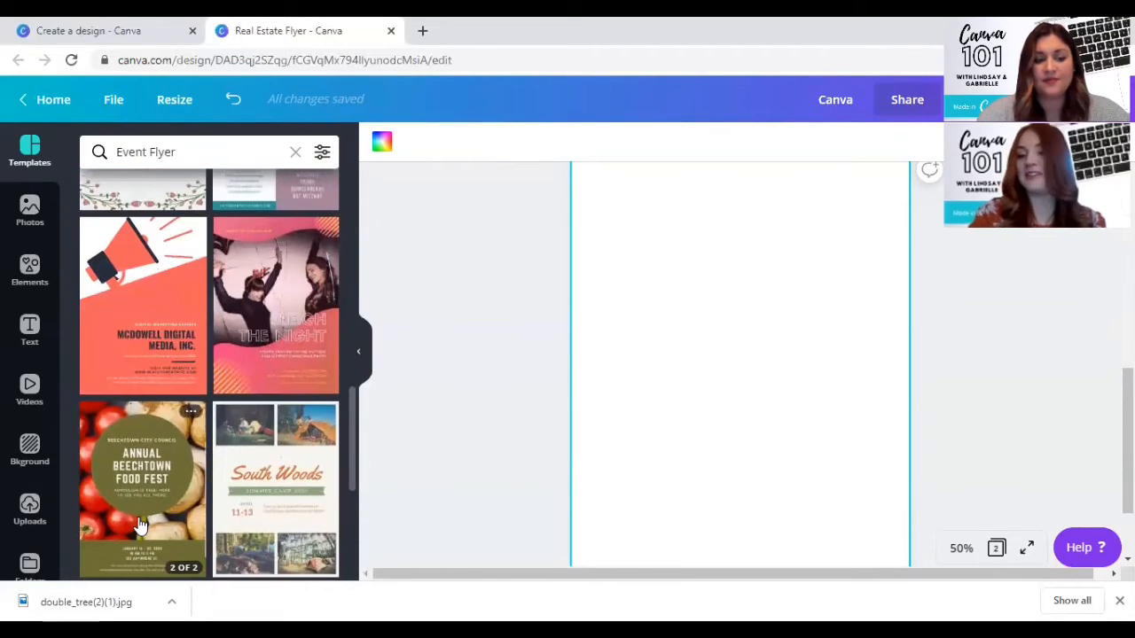
scroll(139, 525, down, 5)
scroll(139, 525, down, 4)
scroll(139, 525, up, 4)
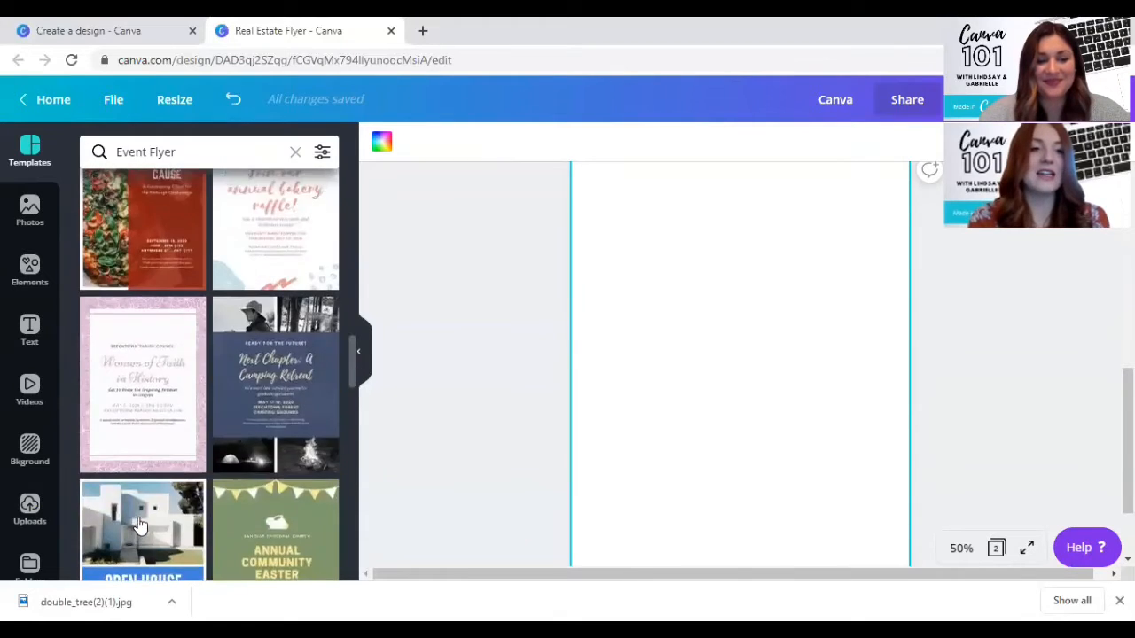
scroll(139, 525, up, 4)
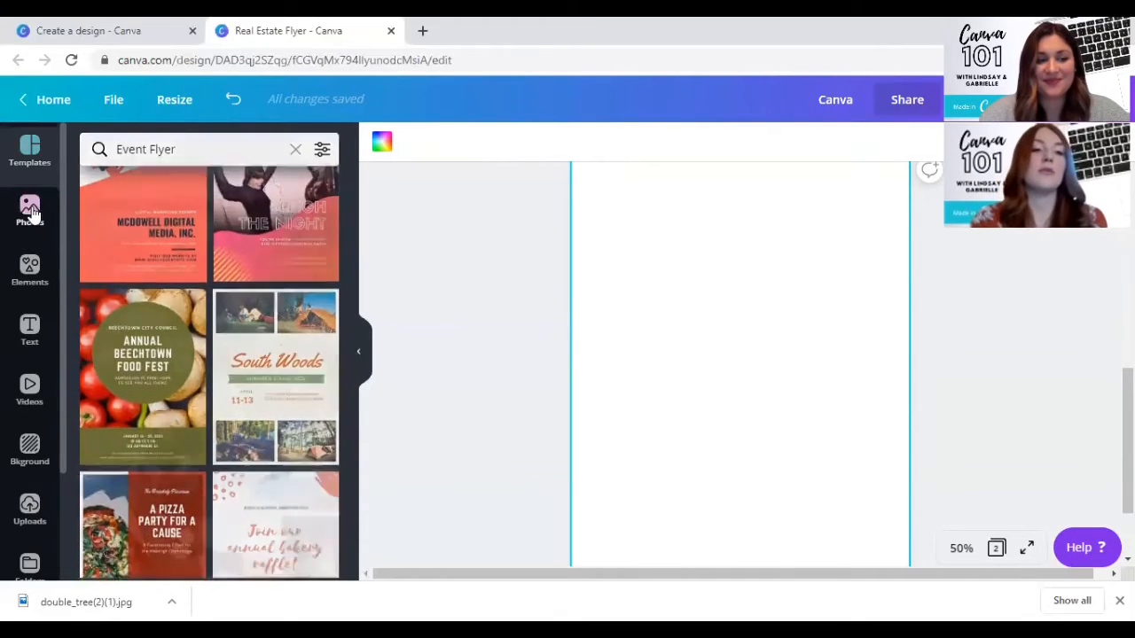
- Insert the recently used laptop photo on page 2 and enlarge it to cover the whole page
click(31, 213)
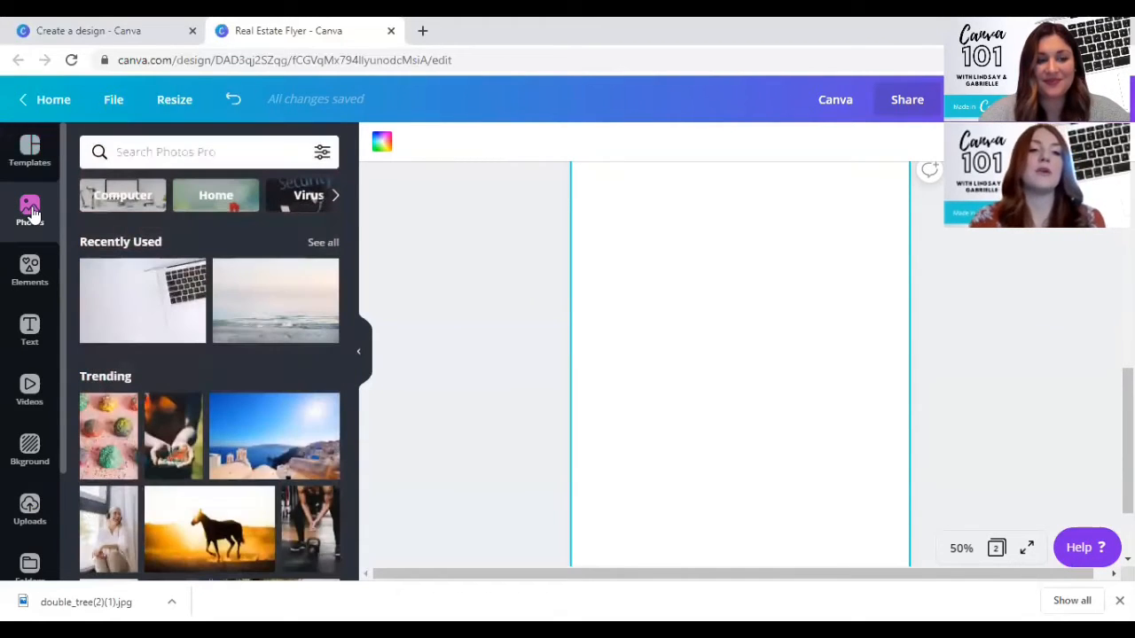
click(184, 301)
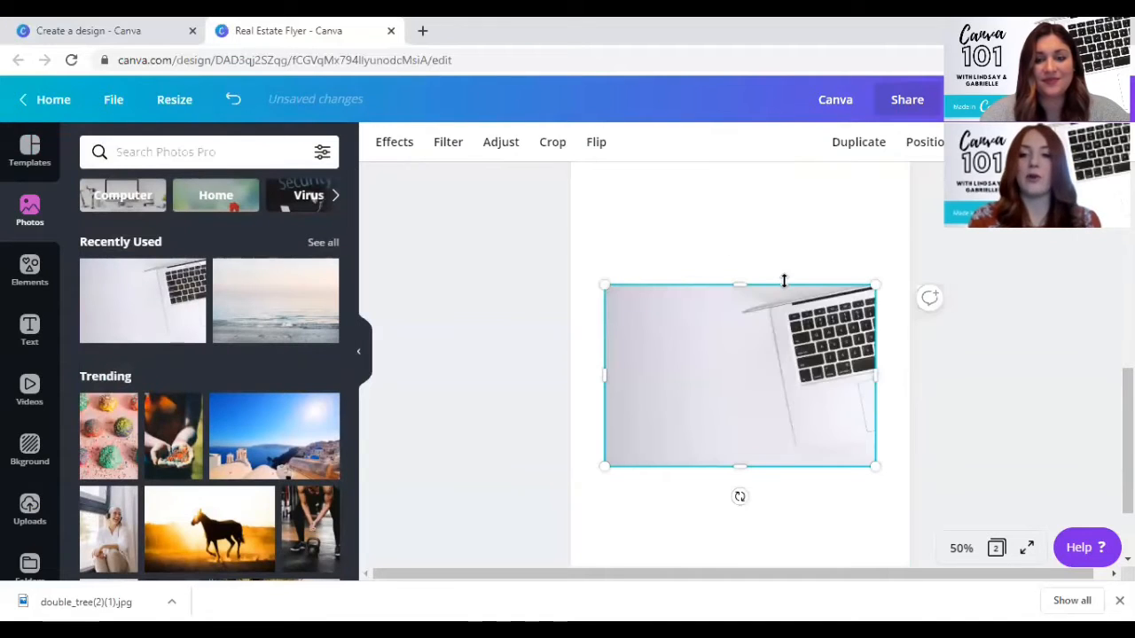
drag(608, 283, 455, 55)
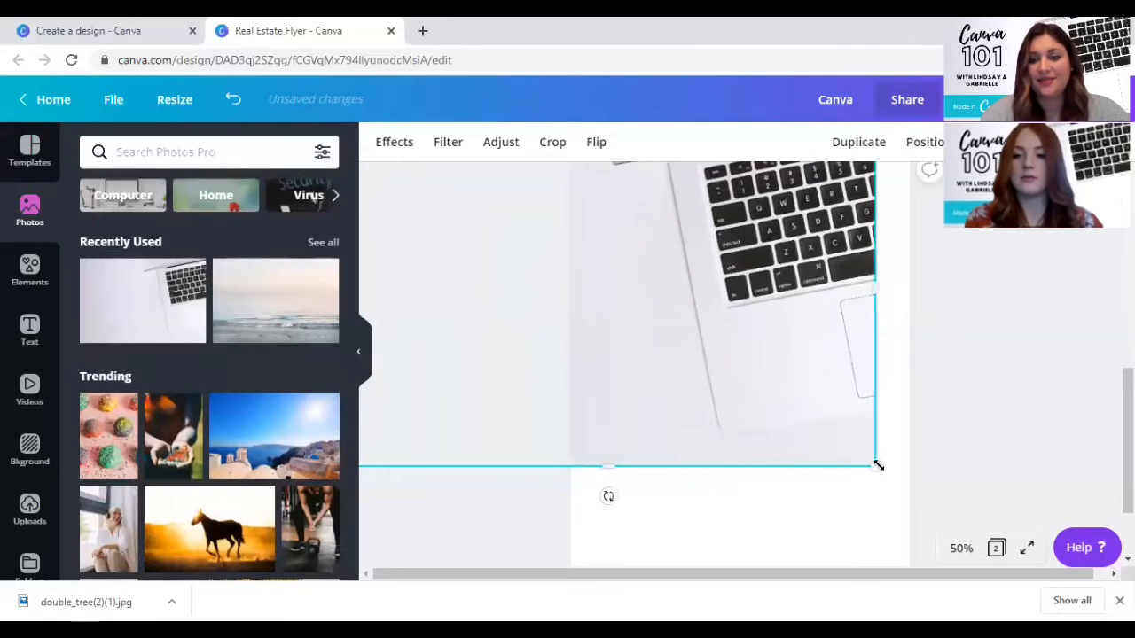
drag(874, 466, 936, 601)
- Reposition the enlarged laptop photo so that it is centred on page 2, both horizontally and vertically
scroll(852, 409, down, 2)
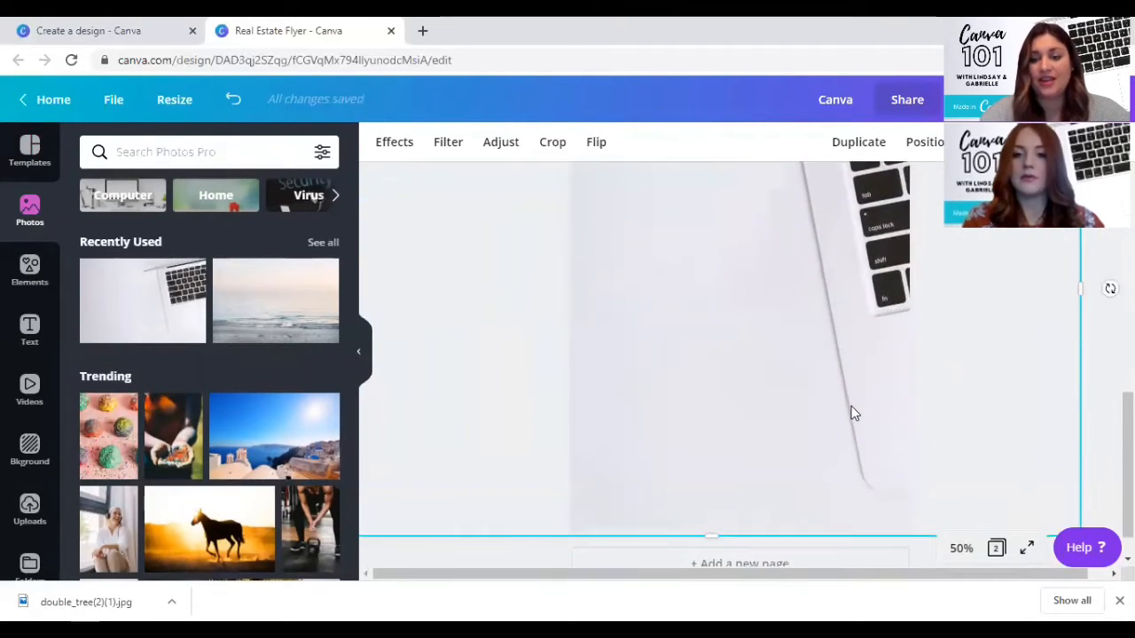
drag(767, 289, 770, 306)
scroll(769, 306, up, 2)
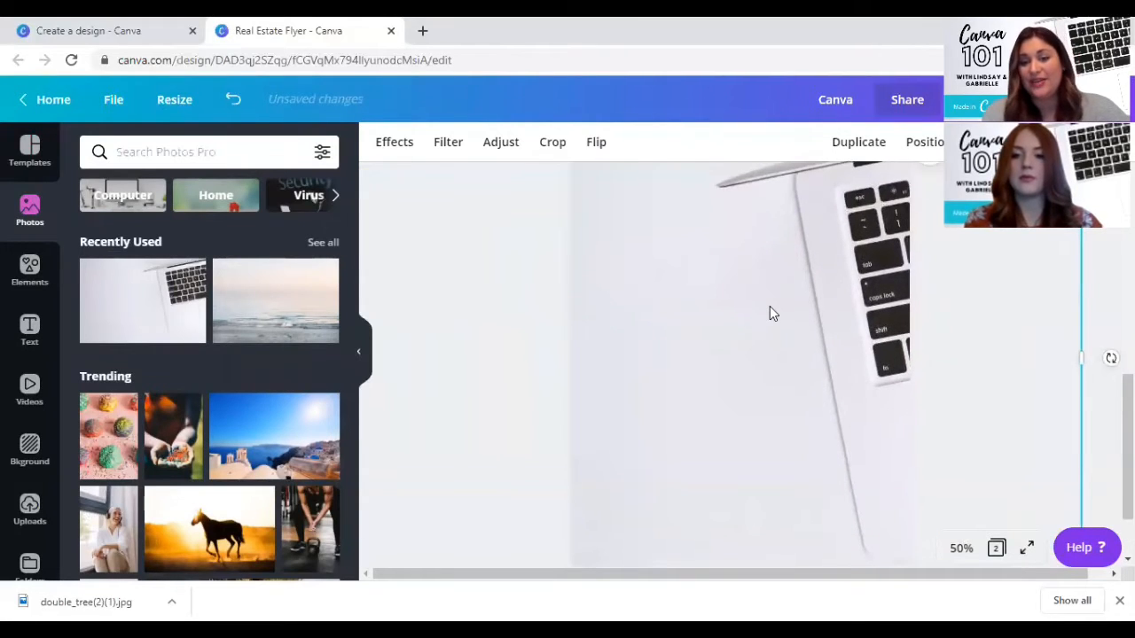
drag(734, 325, 758, 320)
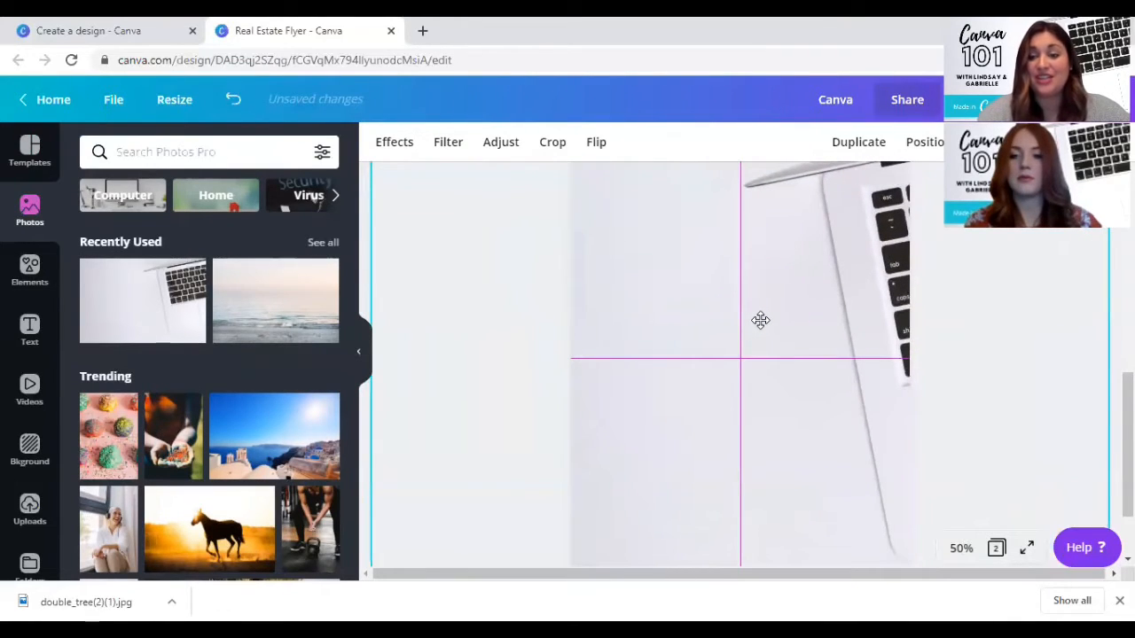
drag(760, 320, 763, 327)
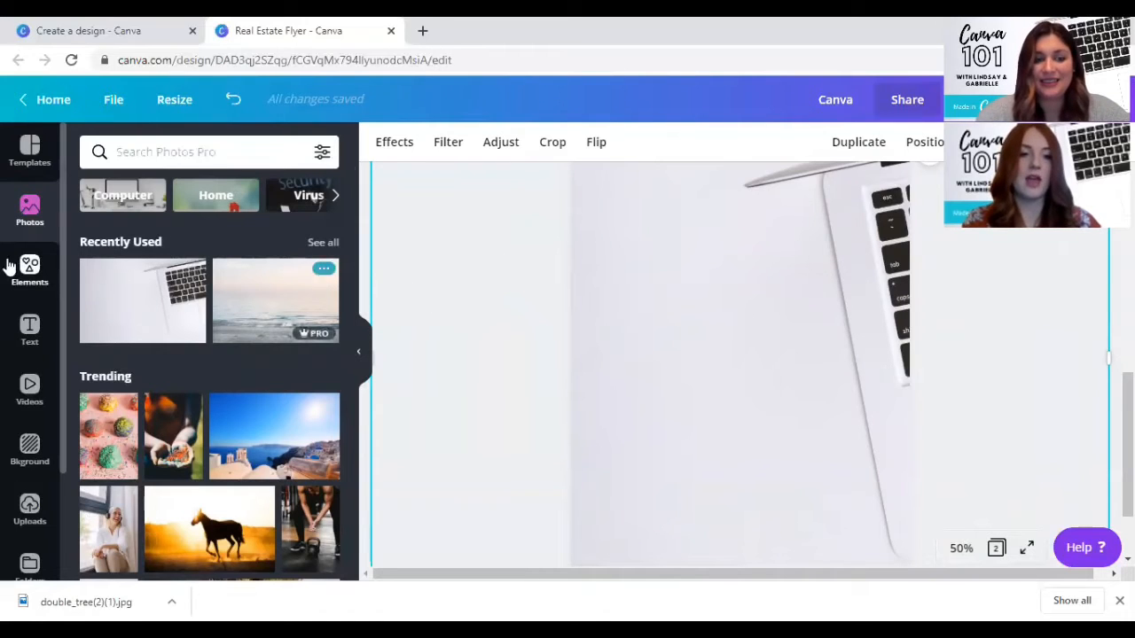
- Add the "Wild SALE" font combination to page 2 and place it over the upper part of the page
click(12, 341)
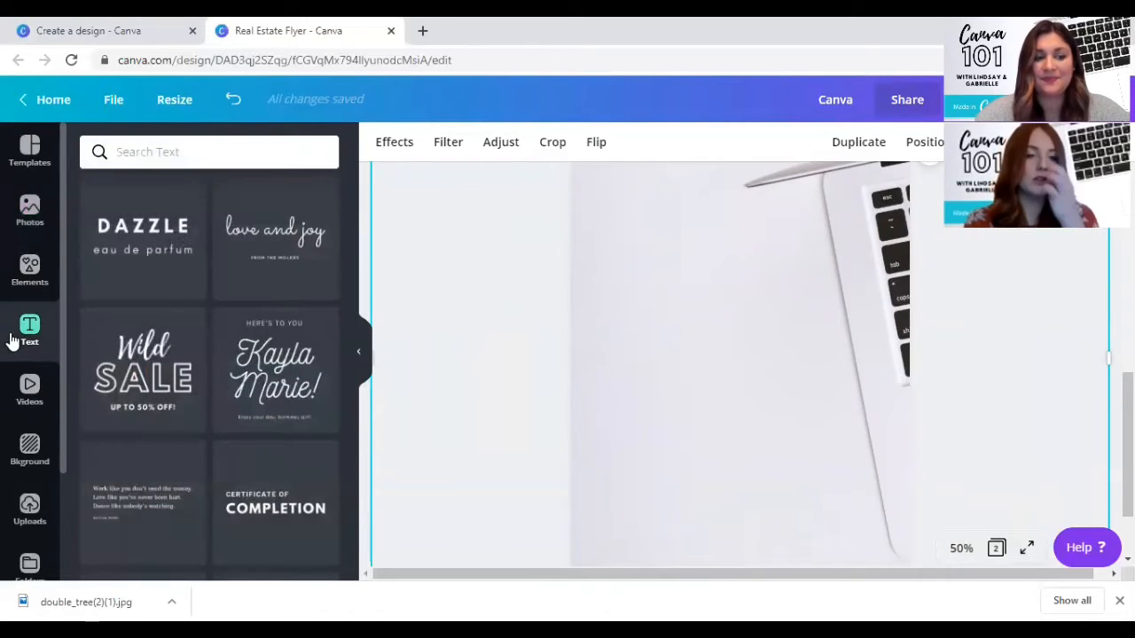
scroll(263, 298, up, 3)
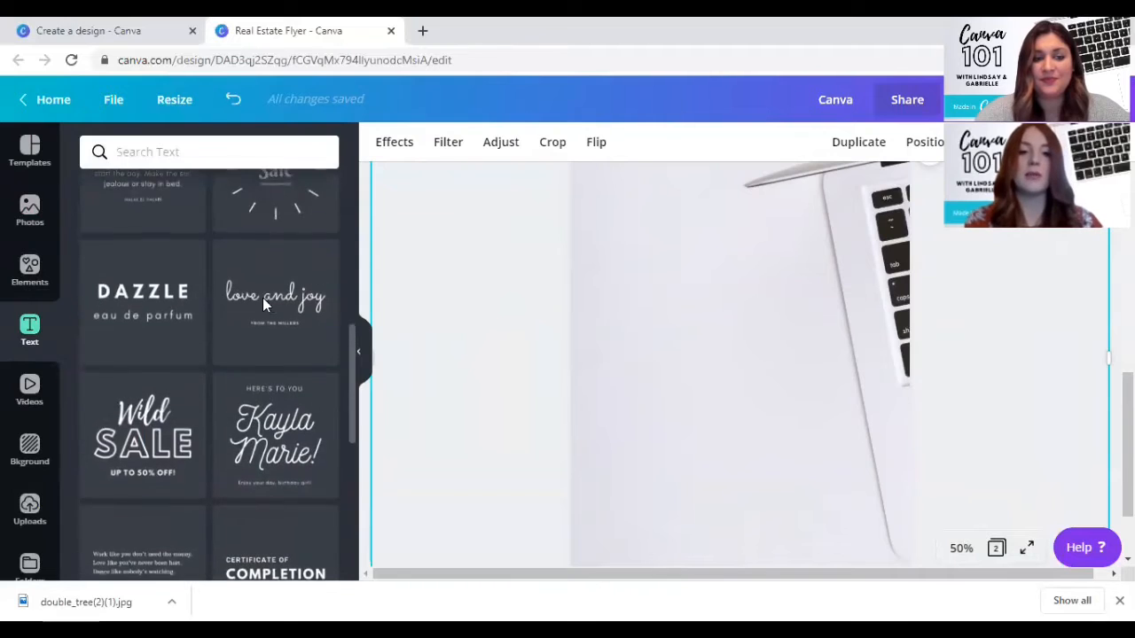
scroll(271, 309, up, 5)
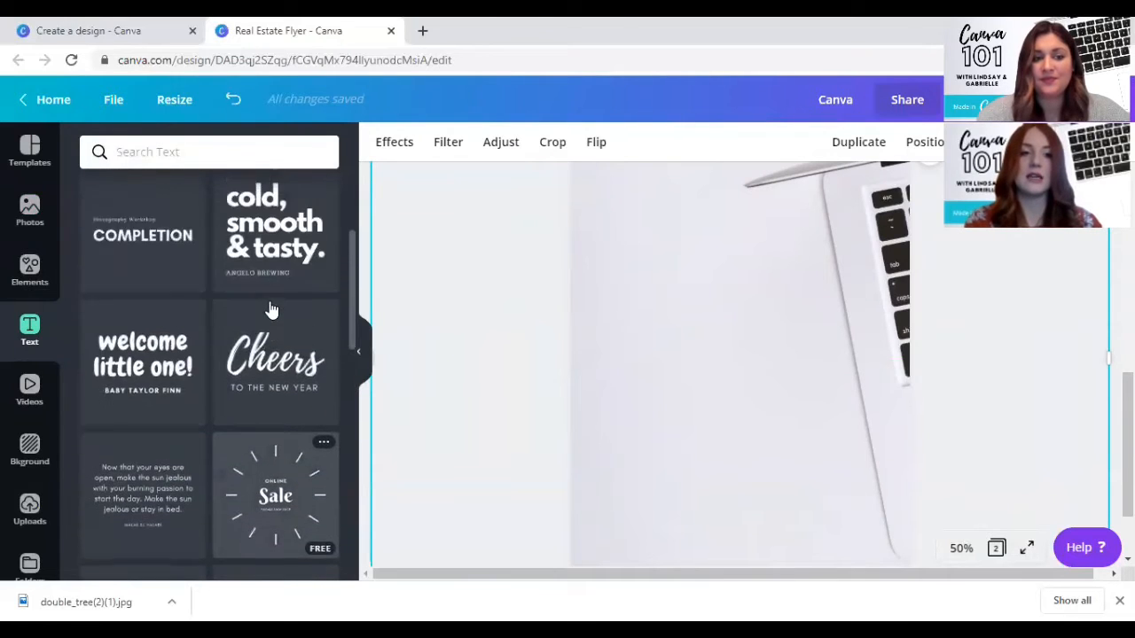
scroll(271, 308, up, 1)
scroll(271, 309, down, 3)
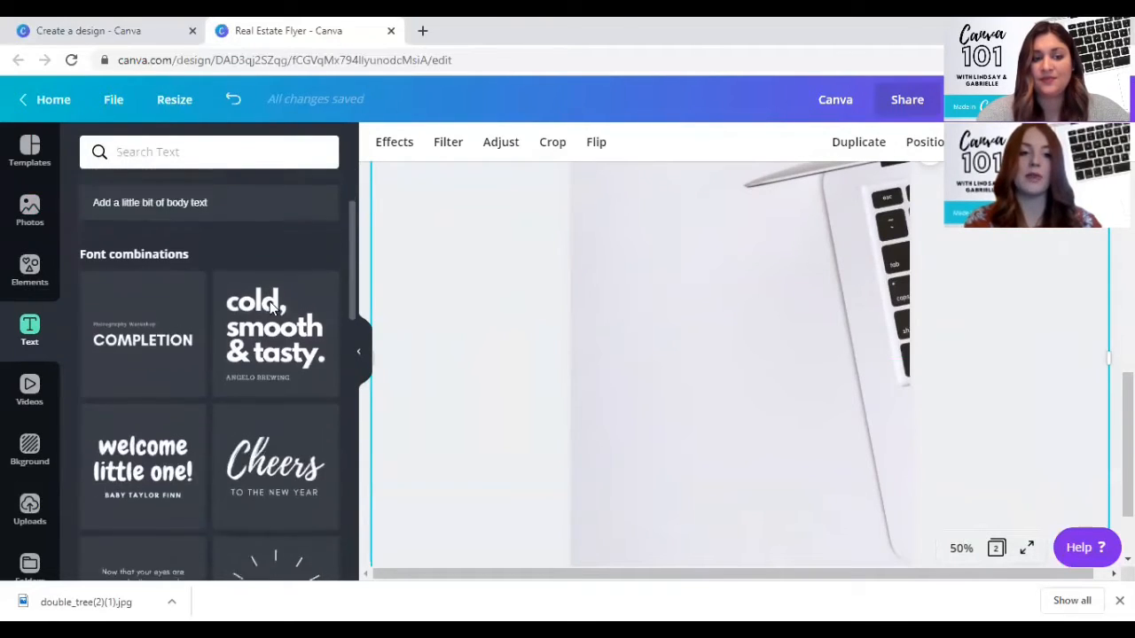
scroll(271, 308, down, 3)
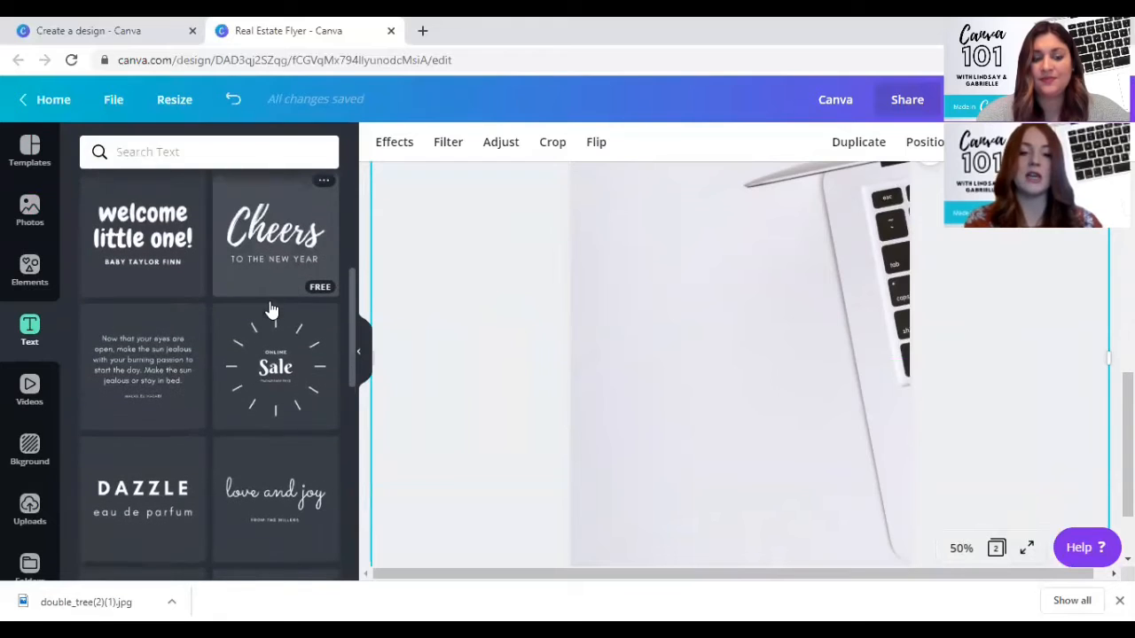
scroll(271, 308, down, 3)
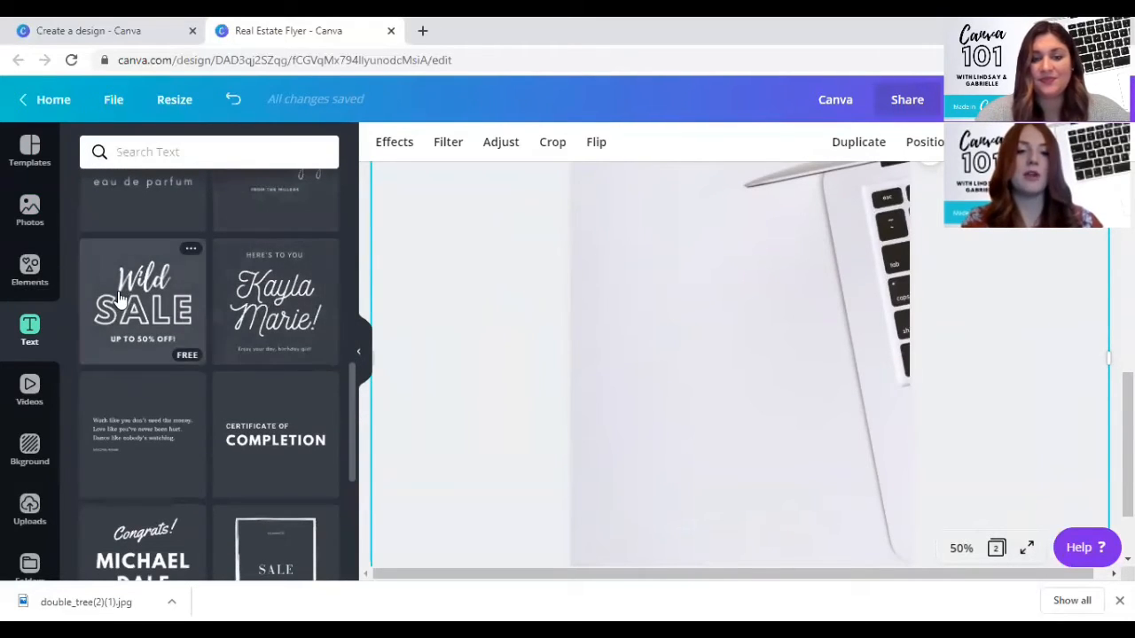
click(121, 299)
drag(776, 368, 720, 260)
- Replace the word "Wild" in the page 2 heading with "Canva"
scroll(684, 209, up, 2)
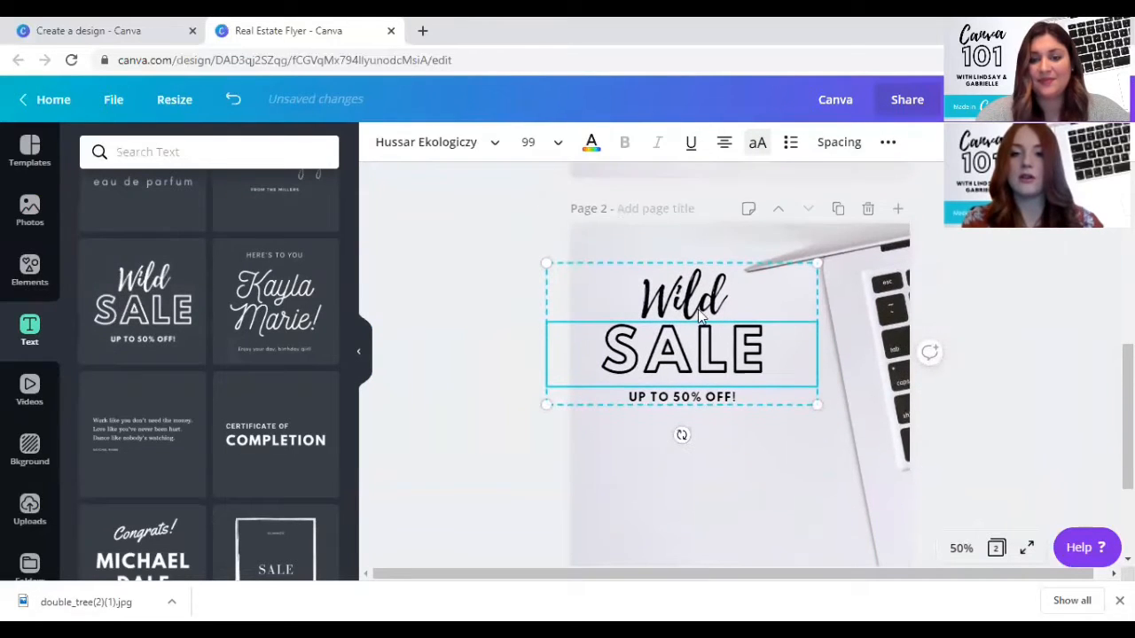
scroll(687, 304, up, 5)
scroll(688, 305, down, 2)
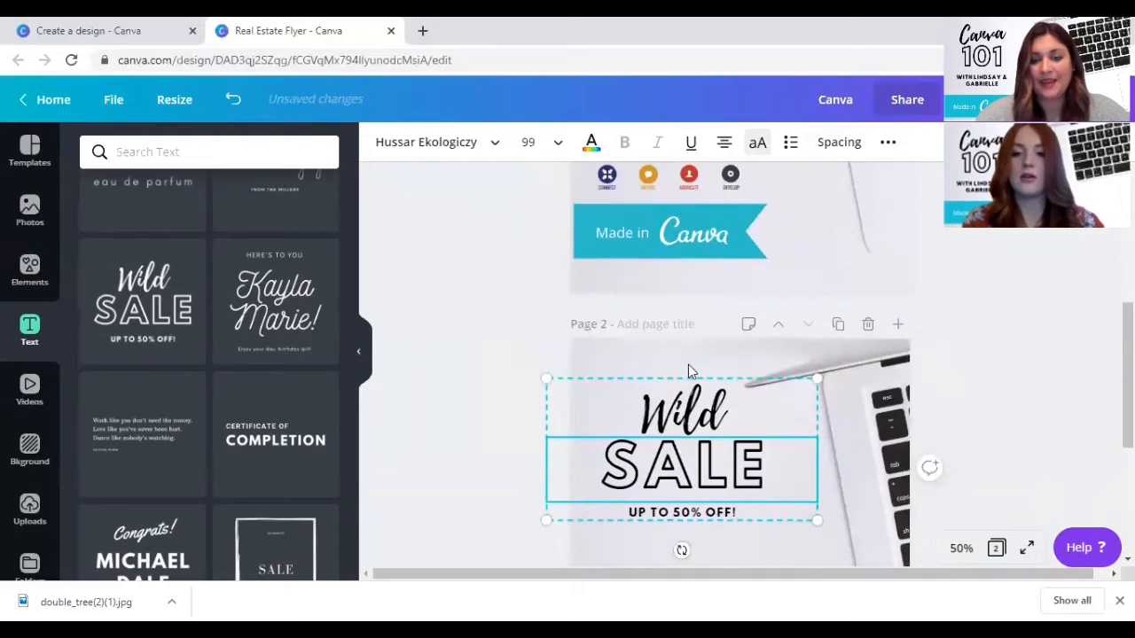
click(670, 411)
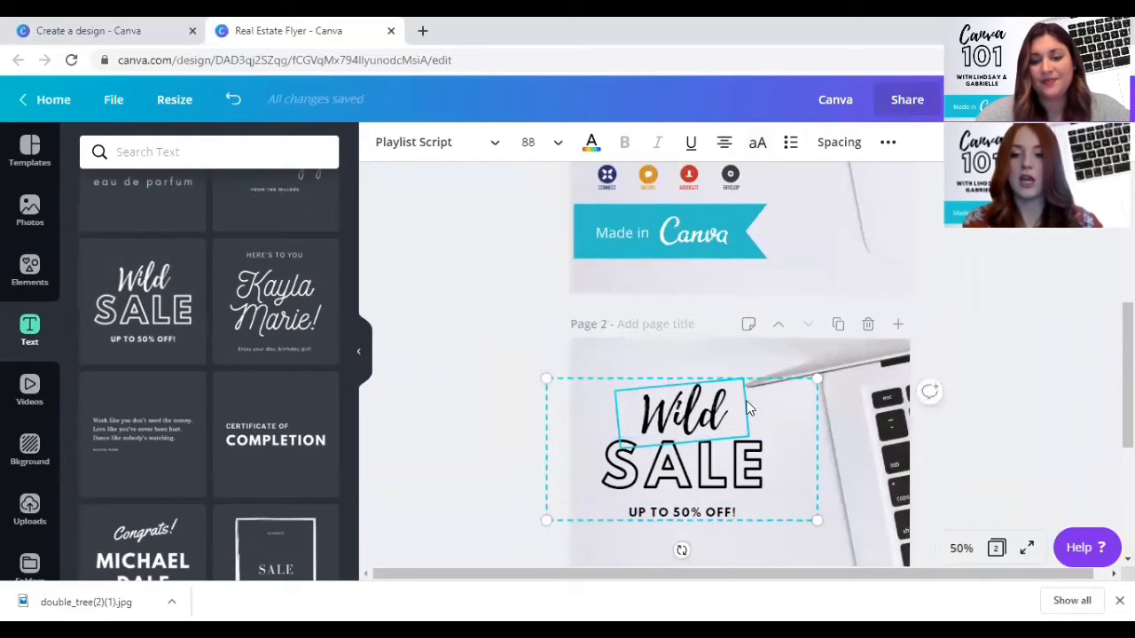
drag(724, 402, 640, 411)
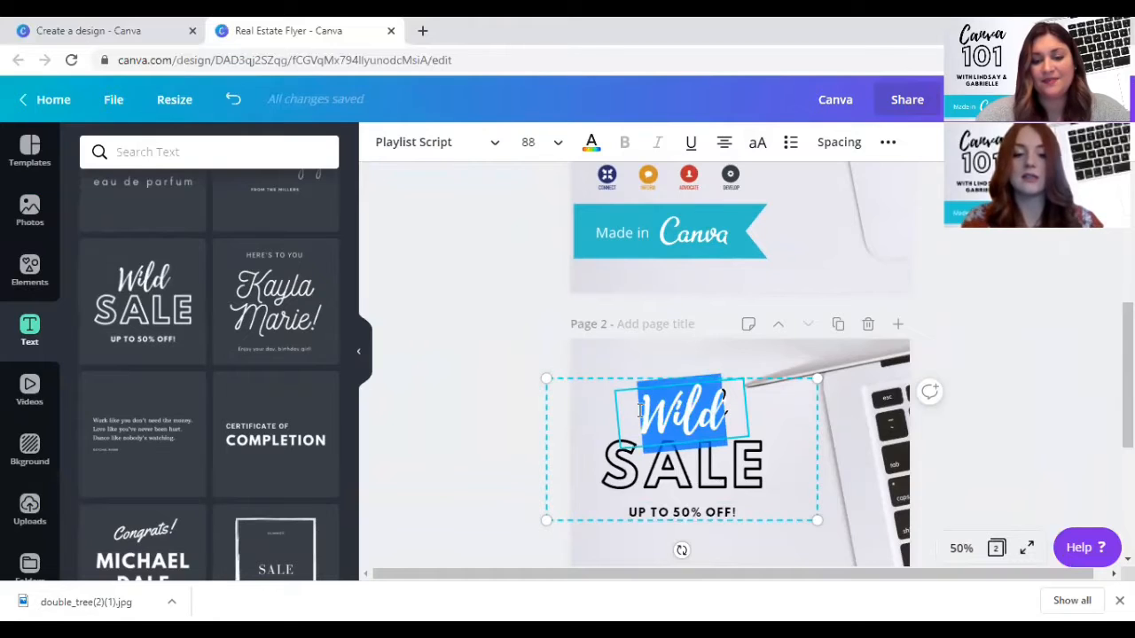
text(Canva)
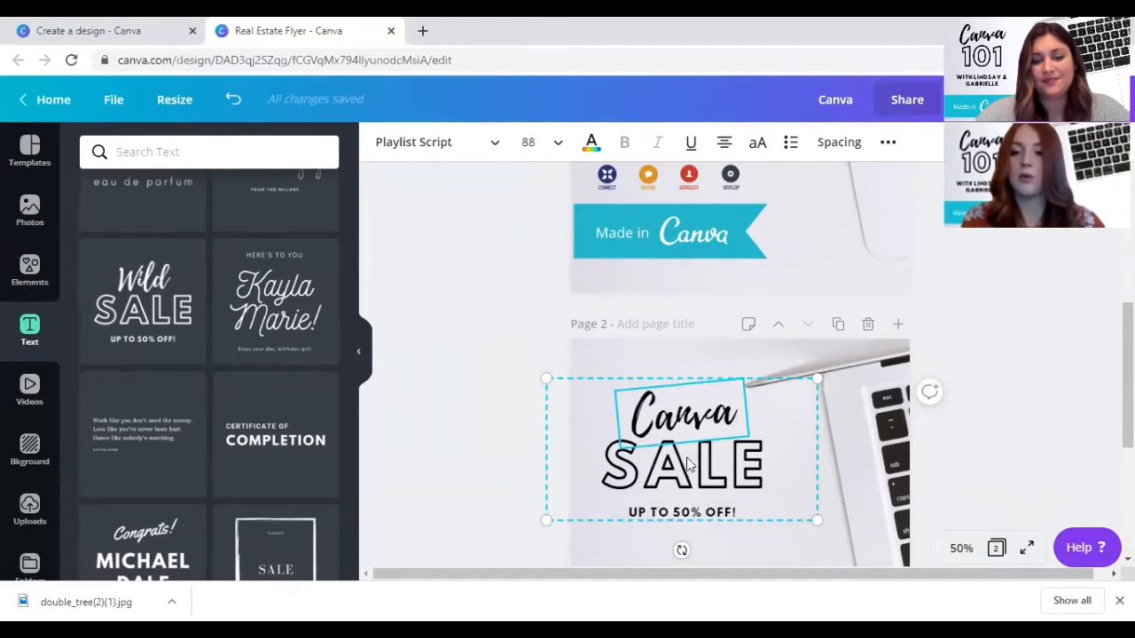
- Replace the word "SALE" in the page 2 font combination with "101"
click(720, 479)
double_click(723, 473)
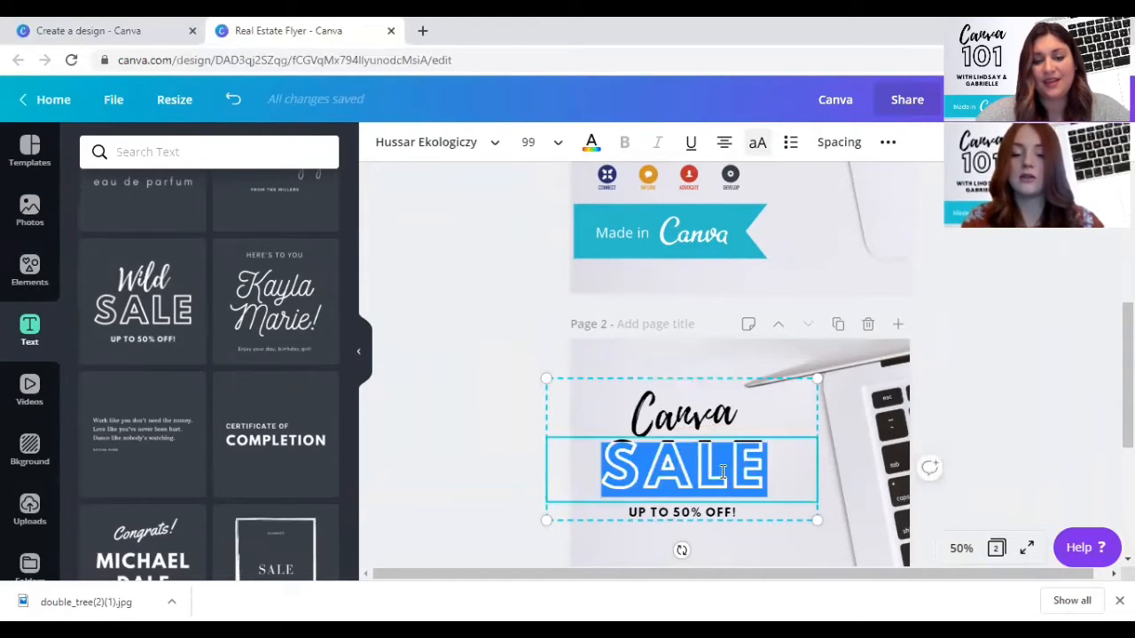
text(101)
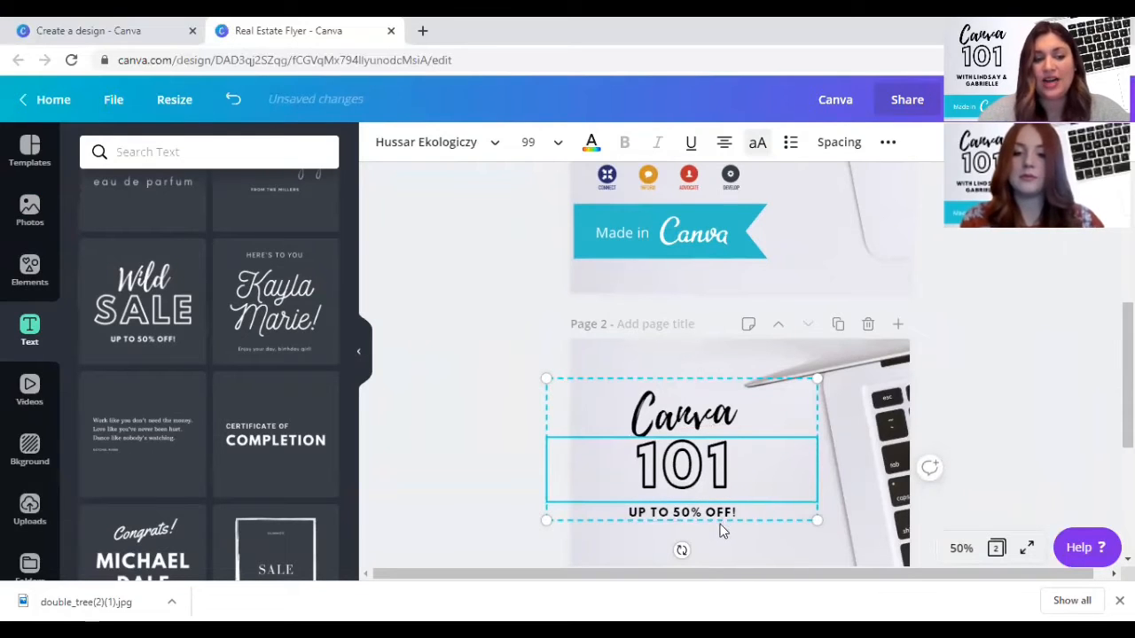
- Replace the "UP TO 50% OFF!" line with "WITH" followed by the two presenters' first names joined by "&"
click(716, 514)
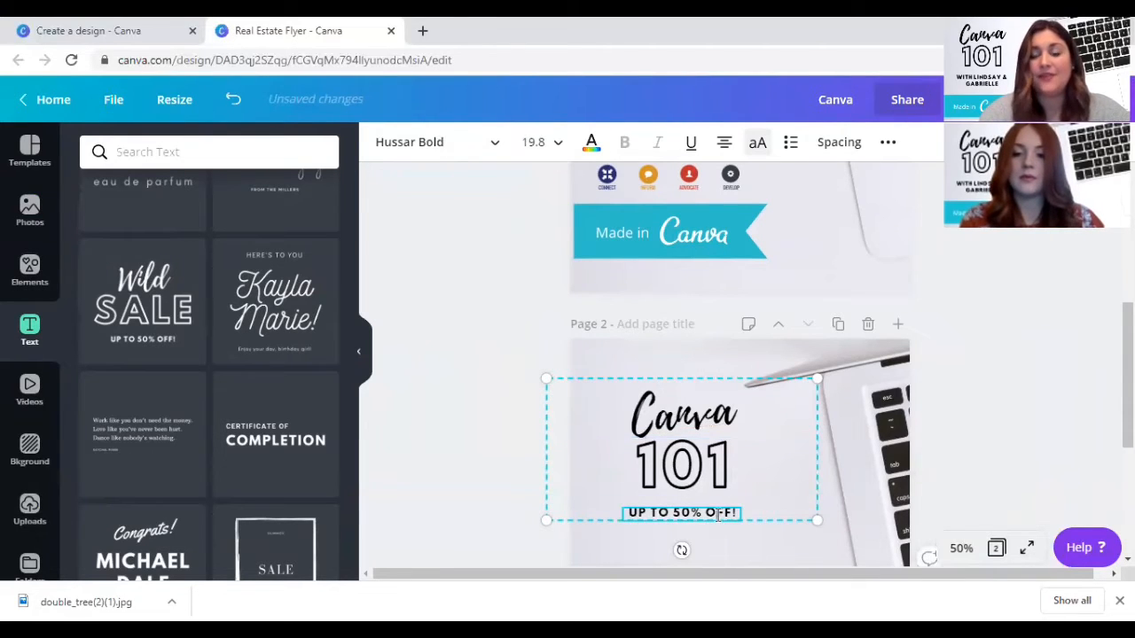
triple_click(718, 514)
text(WITH LINDSAY & GAB)
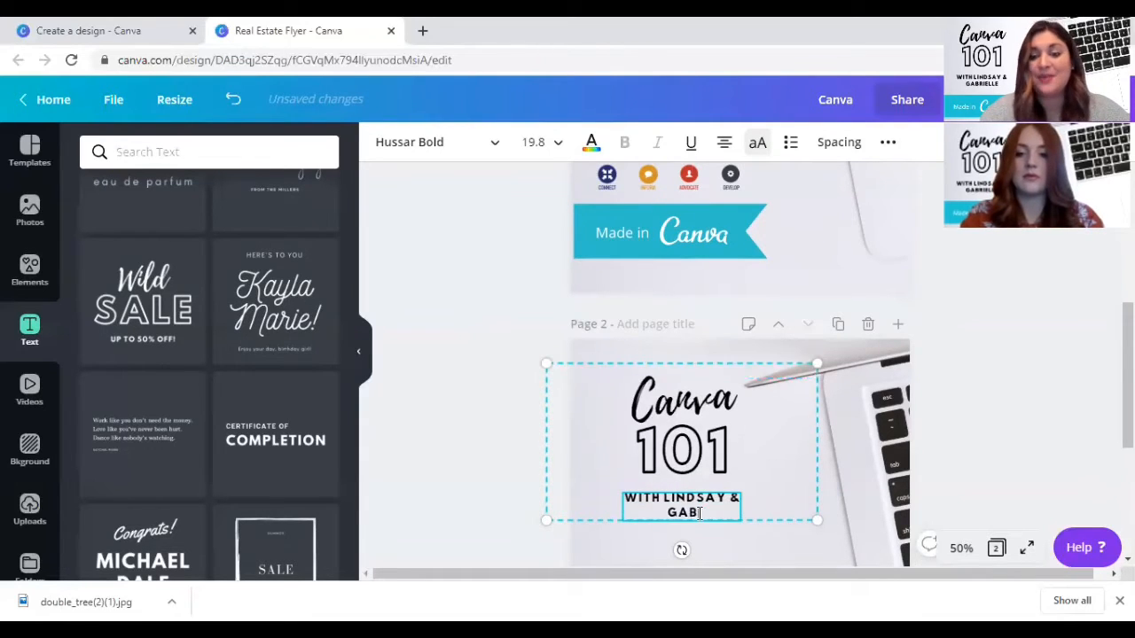
text(RIELLE)
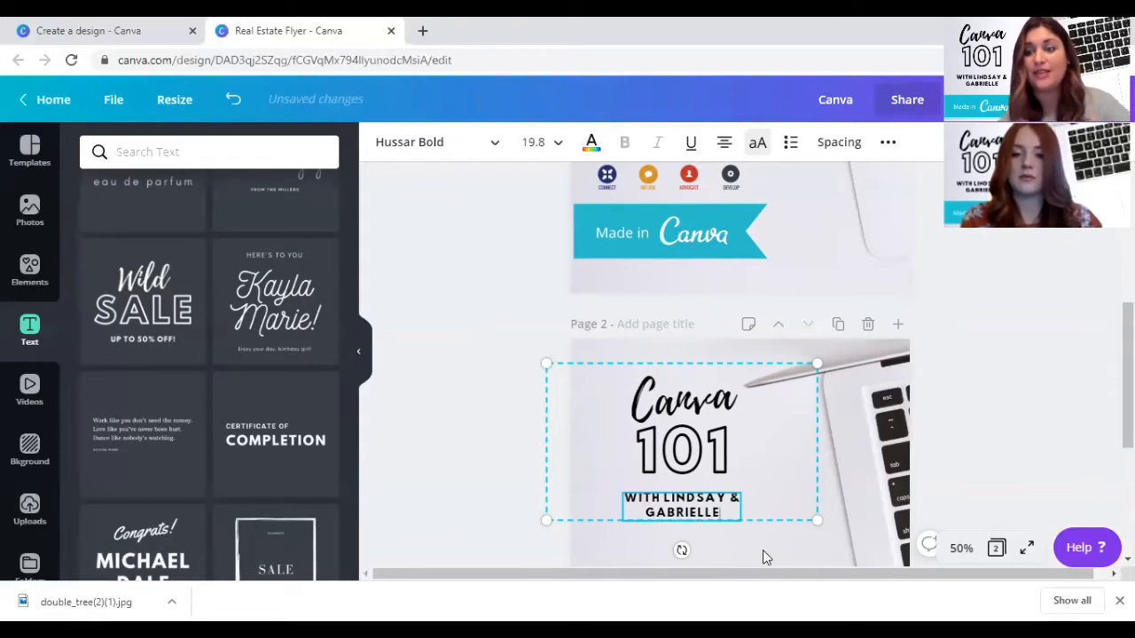
click(766, 554)
- Enlarge the page 2 text group until "101" is at size 112, and shift it up towards the page's left edge
click(671, 456)
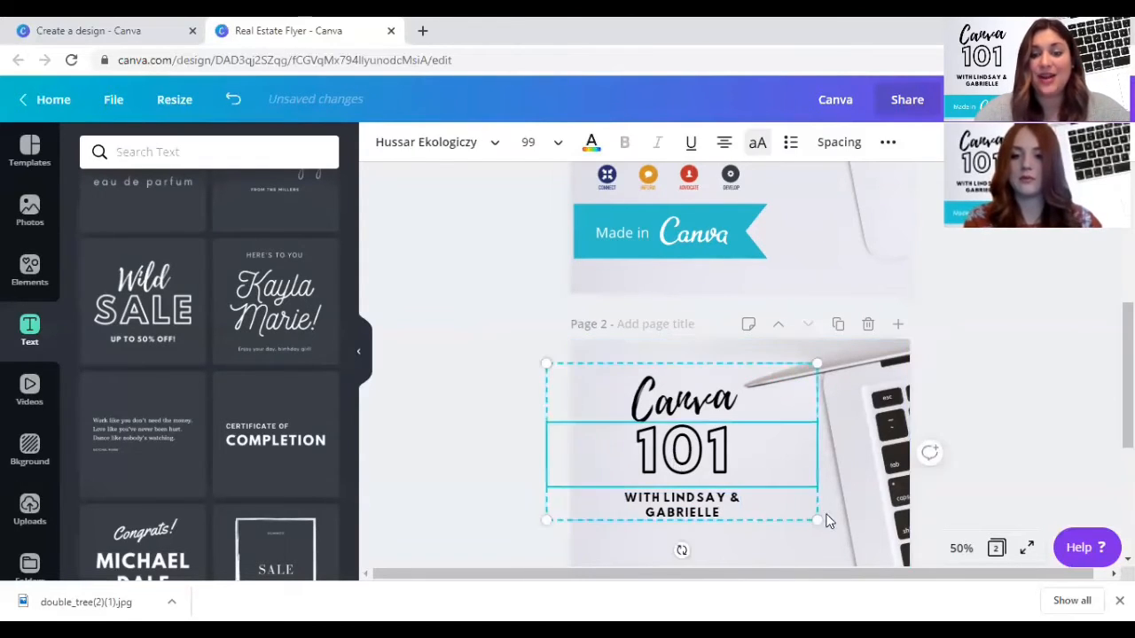
drag(820, 519, 853, 541)
drag(667, 457, 632, 443)
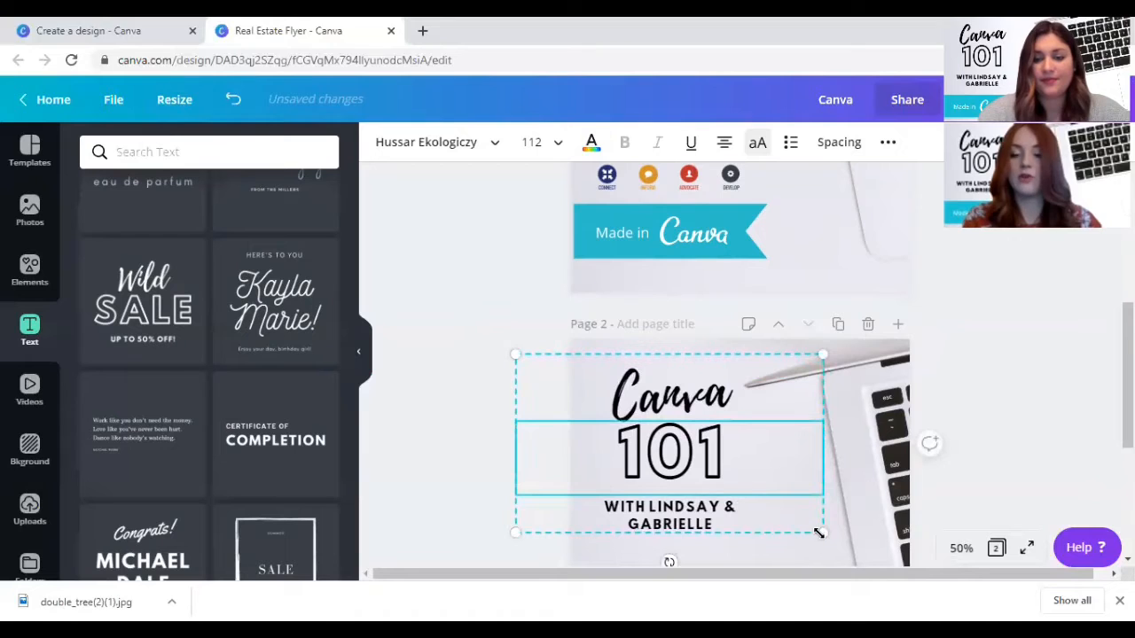
- Try the page 2 text group at a smaller scale, with "101" at size 91.9, and scale it back up to 112
drag(819, 533, 778, 476)
drag(495, 371, 472, 424)
click(622, 475)
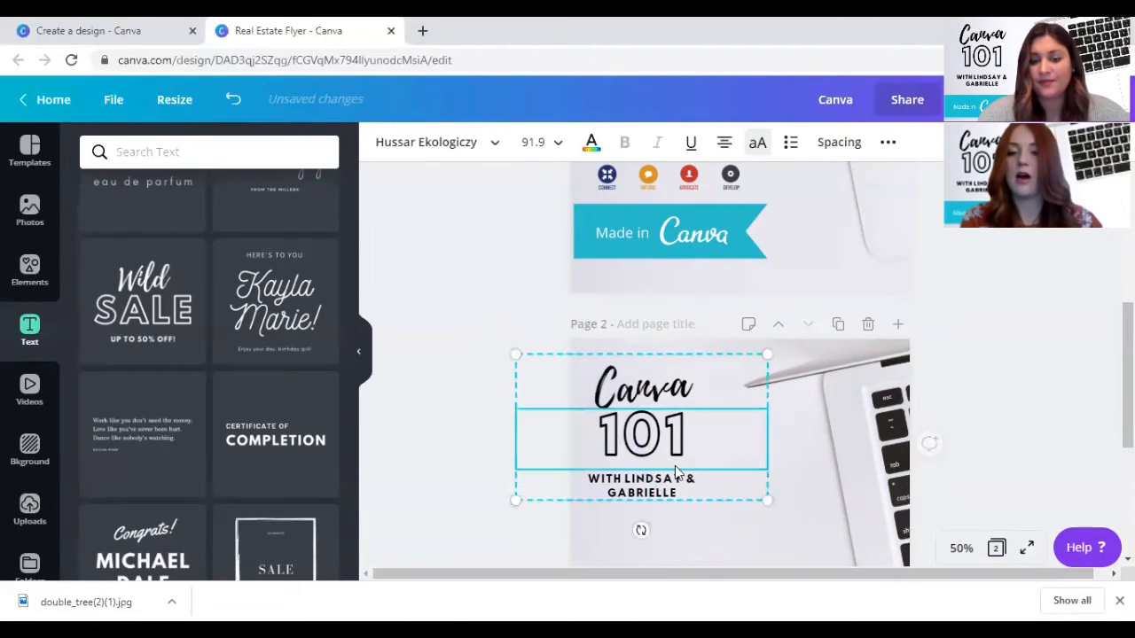
drag(768, 501, 823, 525)
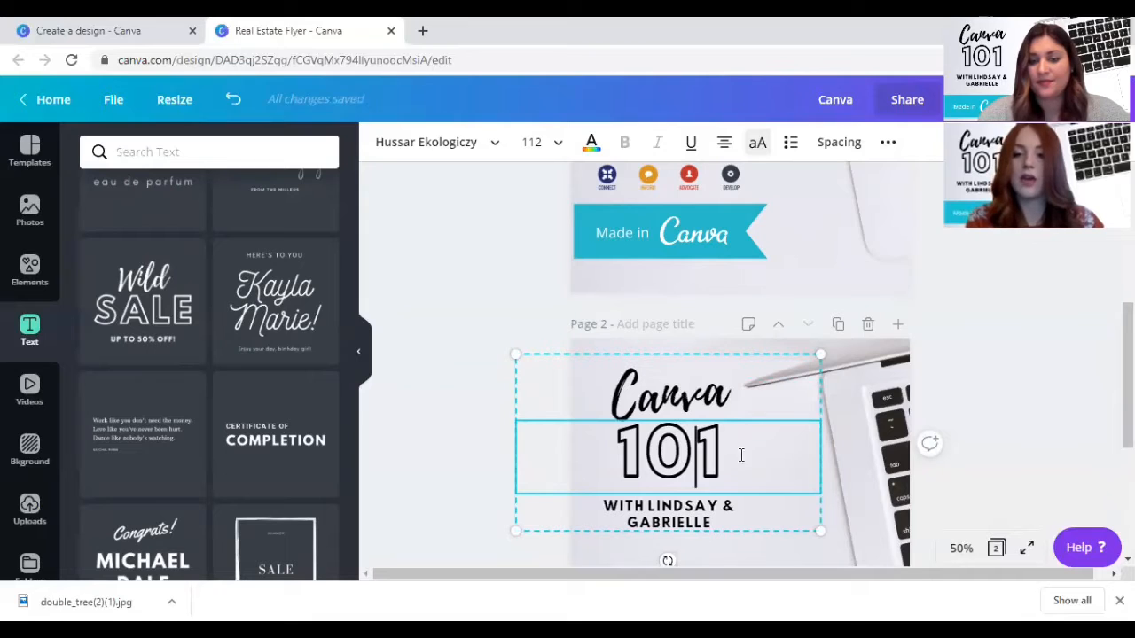
- Slightly widen the letter spacing of the word "Canva" in the page 2 heading
click(726, 398)
drag(716, 393, 734, 396)
double_click(708, 396)
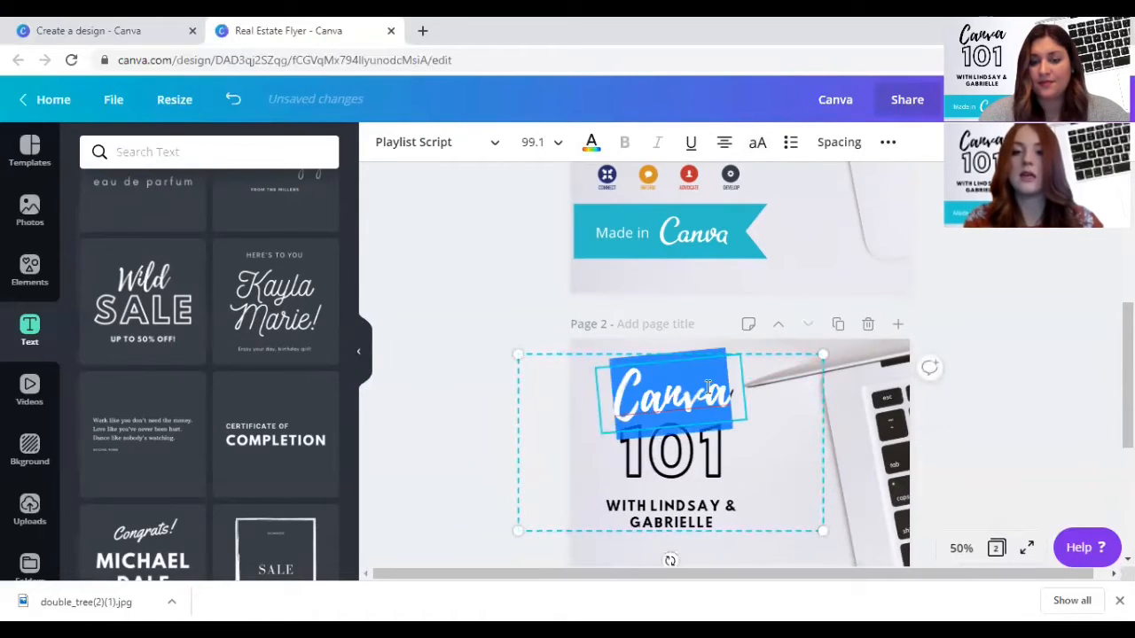
click(833, 146)
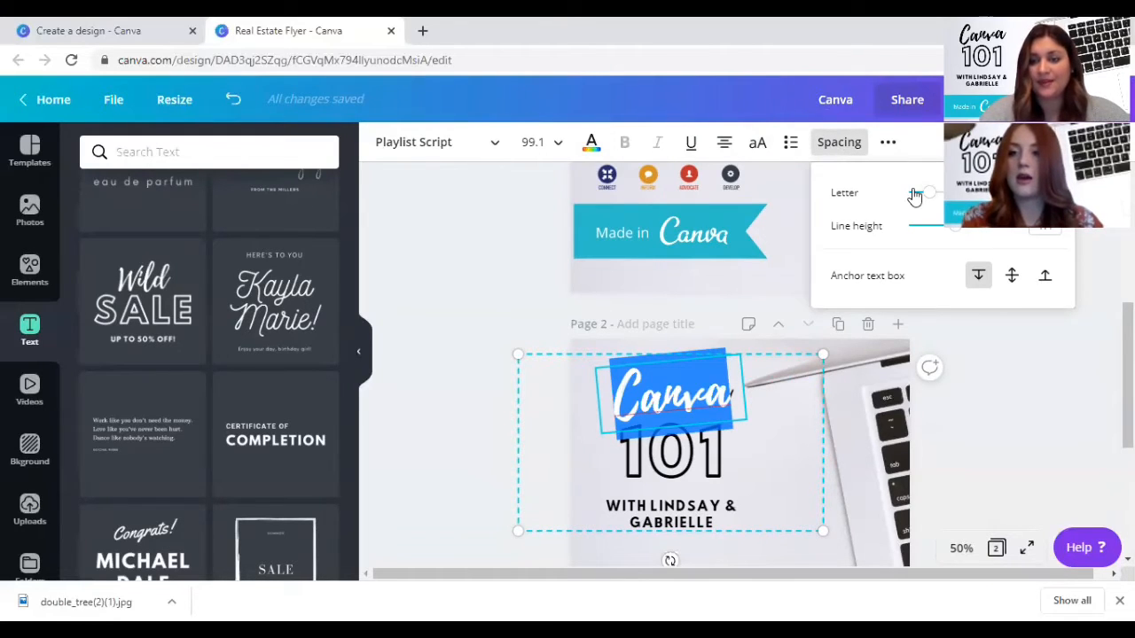
mouse_move(915, 195)
mouse_down()
mouse_move(942, 194)
mouse_move(932, 198)
mouse_up()
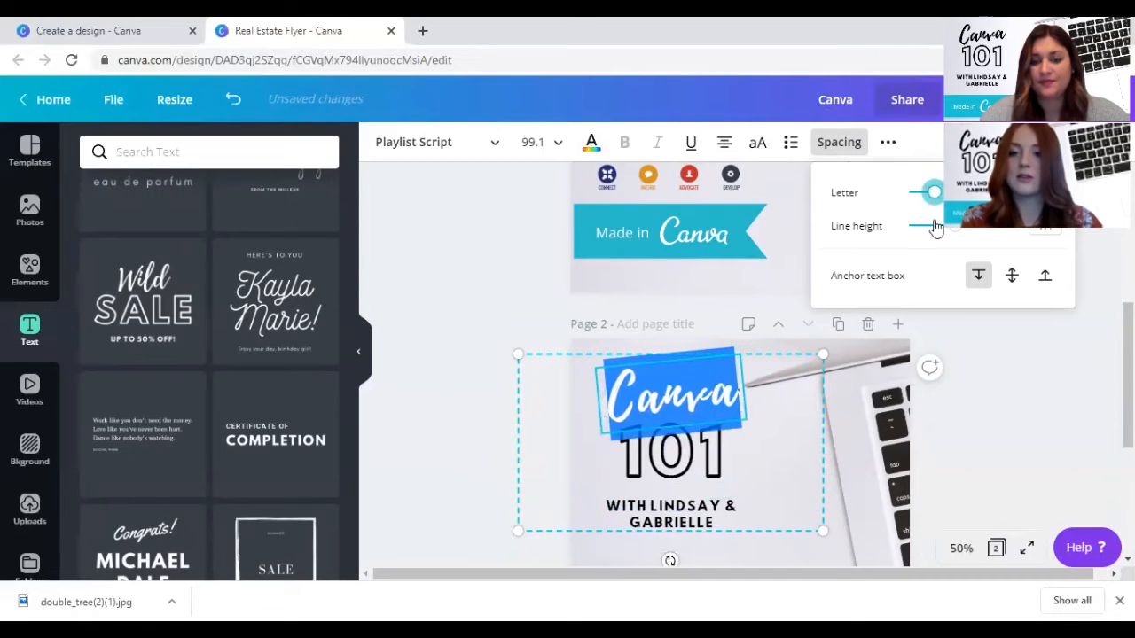
- Reduce the line height of the two-line presenter text below "101"
click(663, 520)
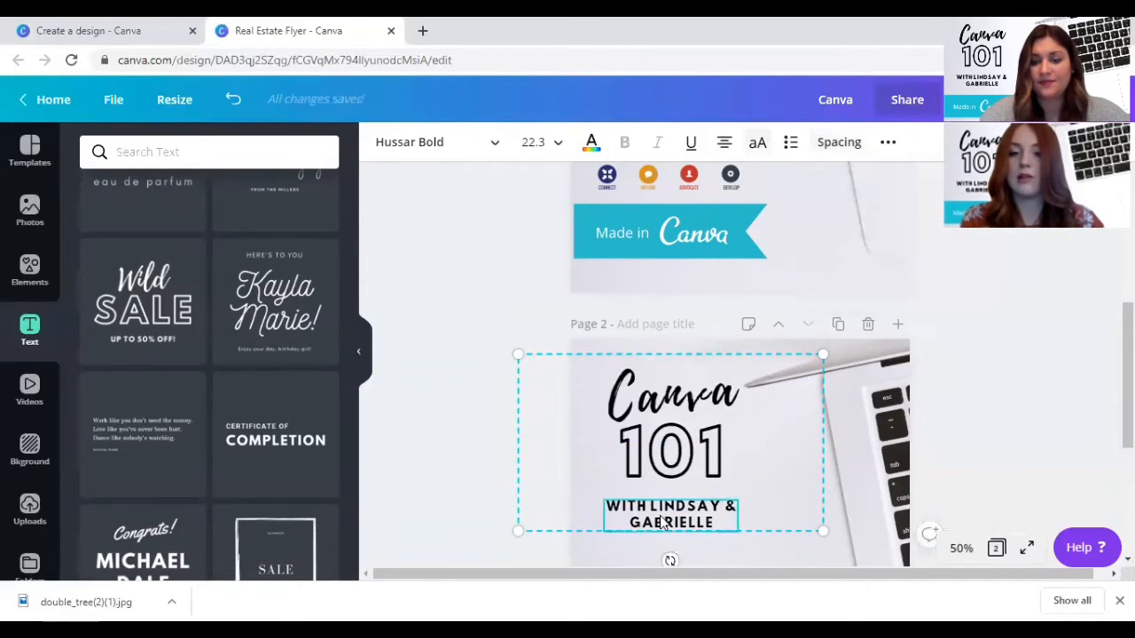
triple_click(661, 518)
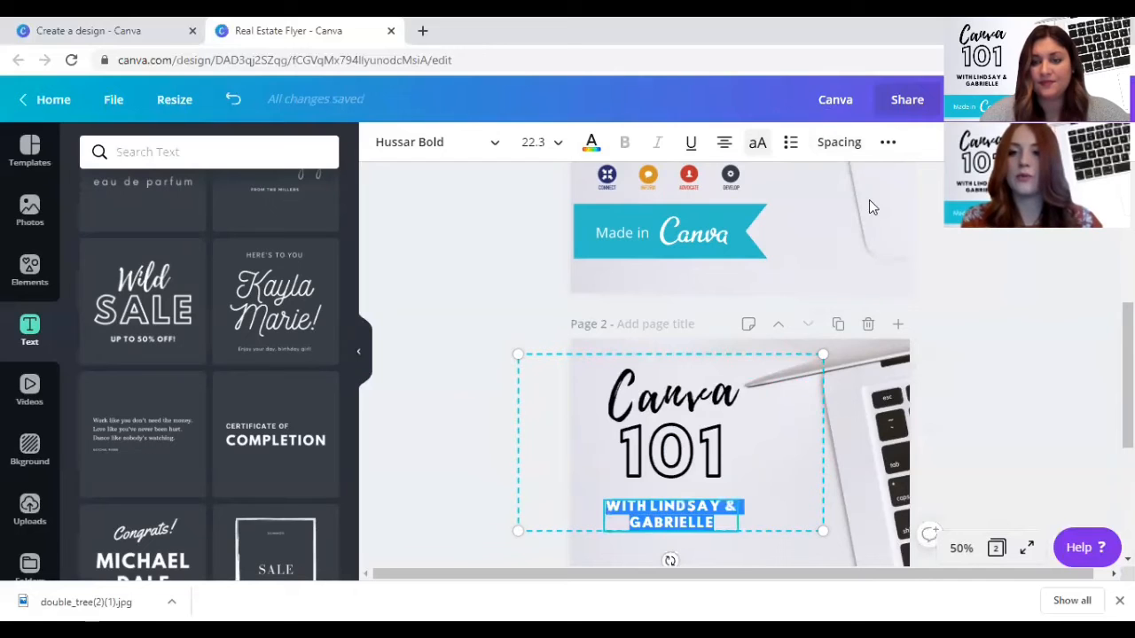
click(852, 144)
mouse_move(957, 232)
mouse_down()
mouse_move(999, 232)
mouse_move(945, 233)
mouse_up()
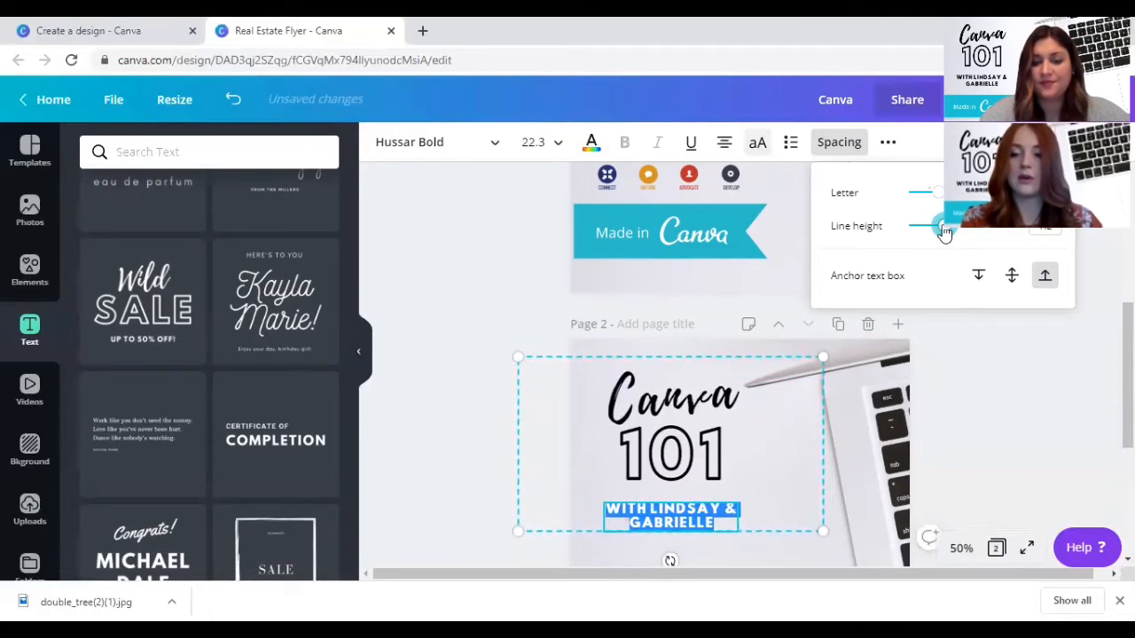
click(1105, 239)
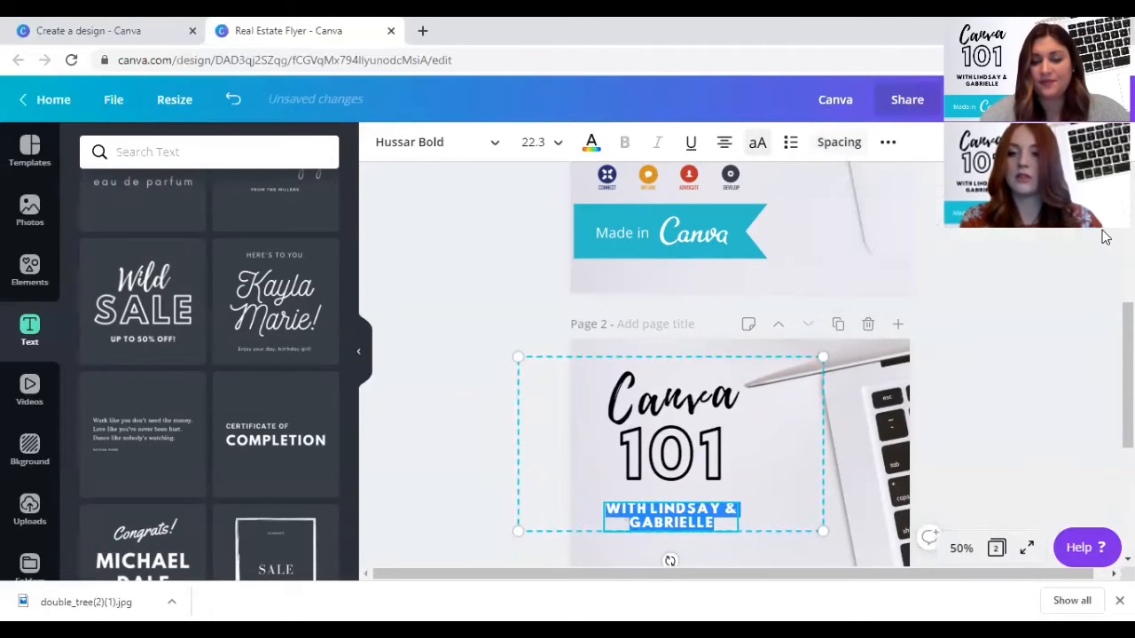
- Recolour the "101" text on page 2 with the dark navy brand colour
scroll(689, 526, down, 2)
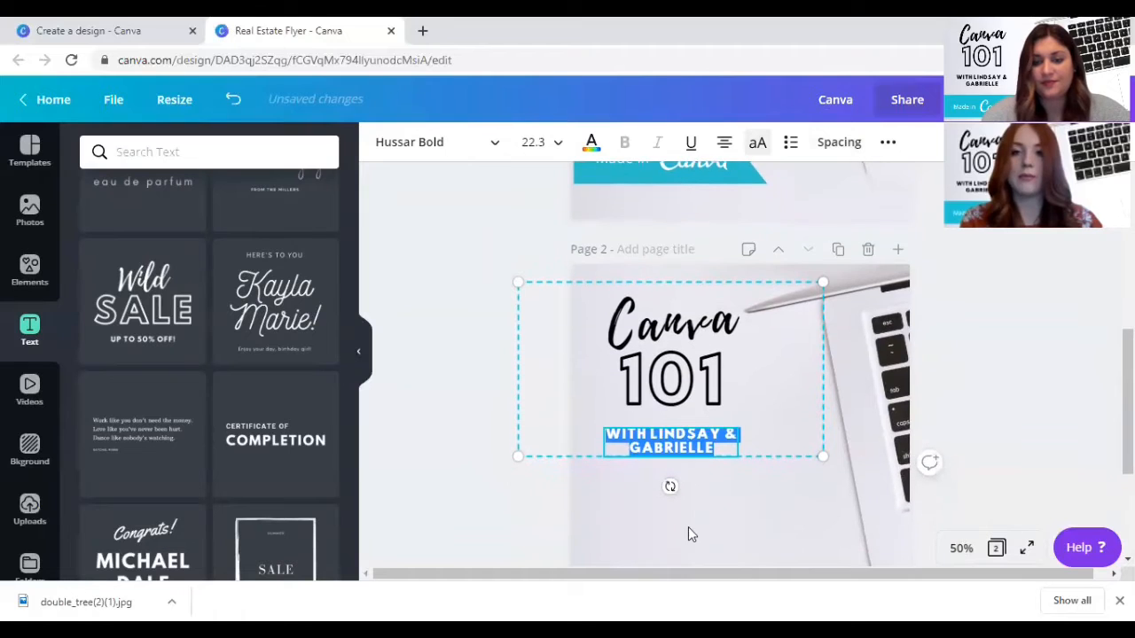
click(682, 359)
click(685, 363)
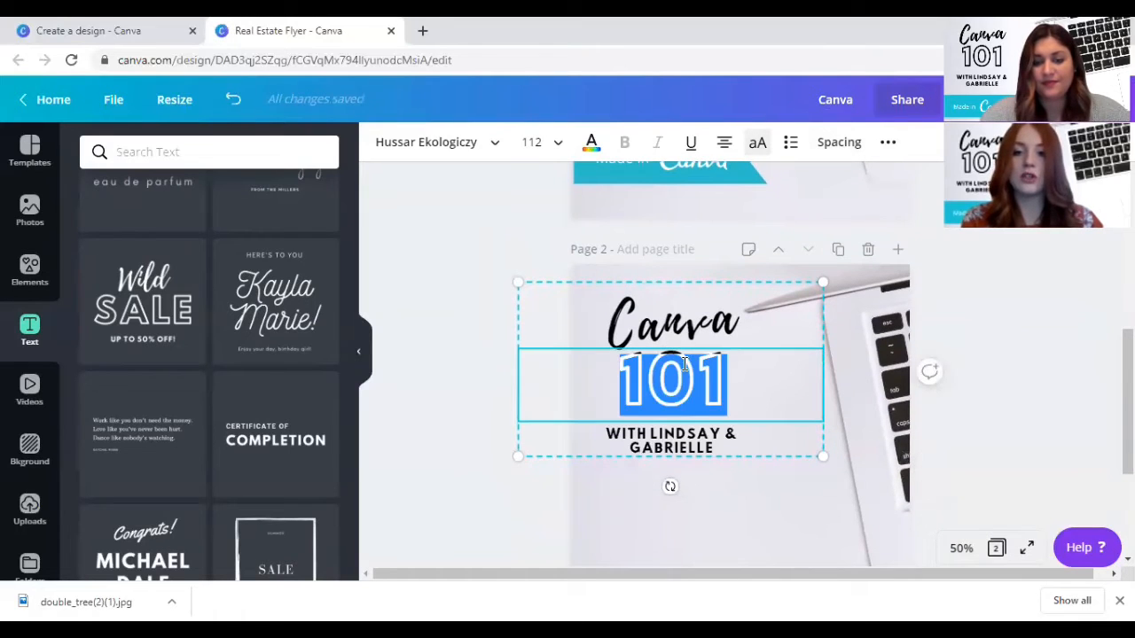
click(591, 144)
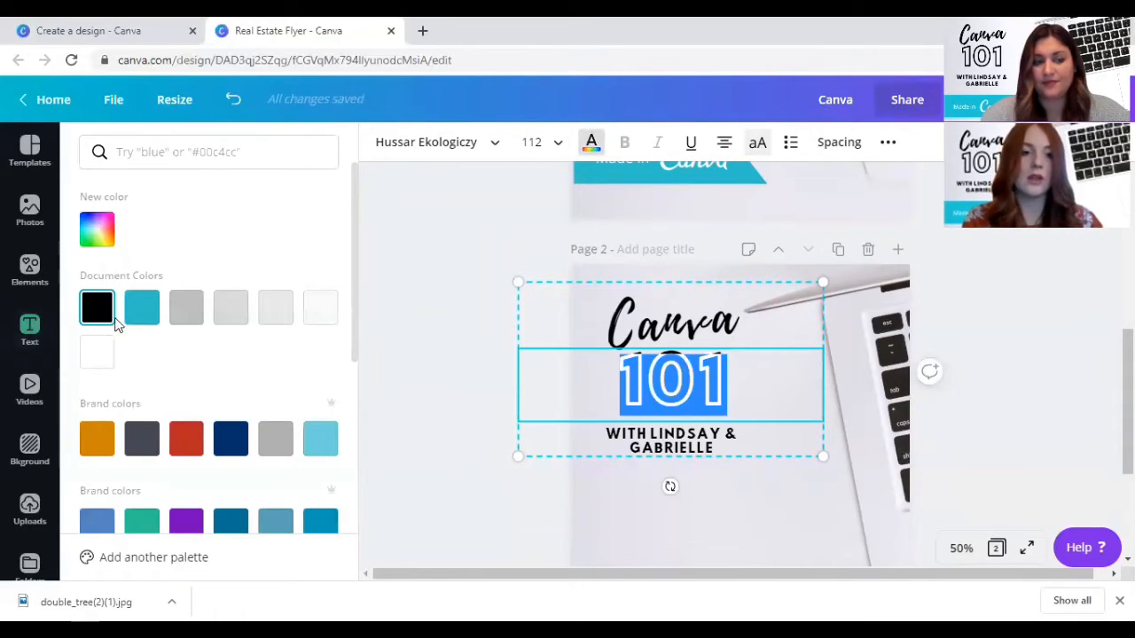
click(231, 438)
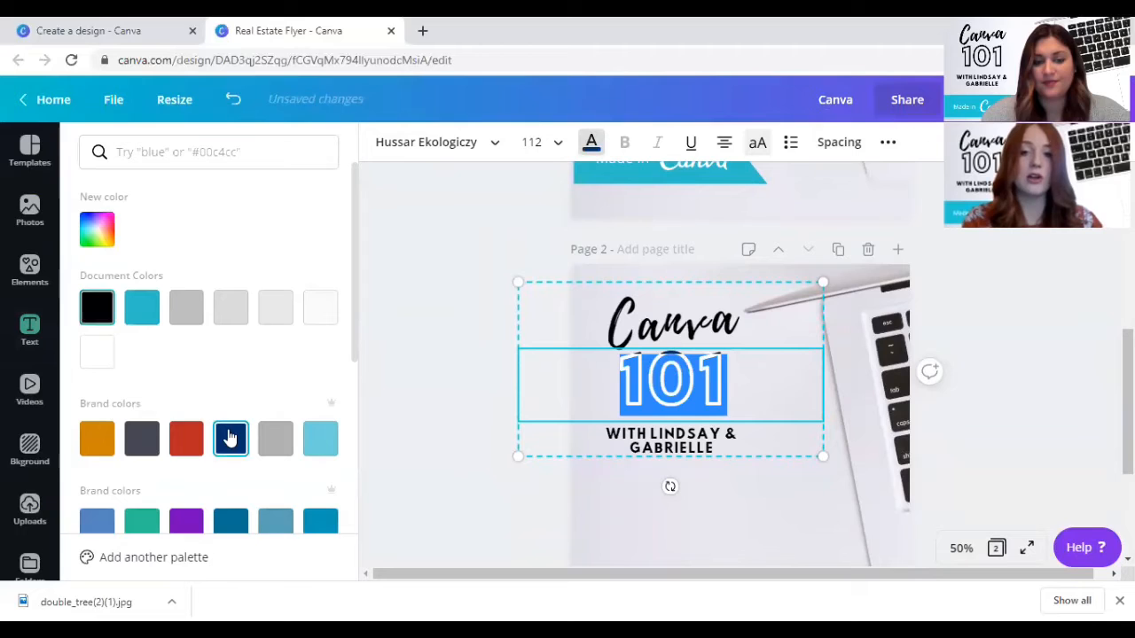
click(638, 452)
- Try the medium grey document colour on the "101" text, and return the text to black
click(703, 371)
click(703, 371)
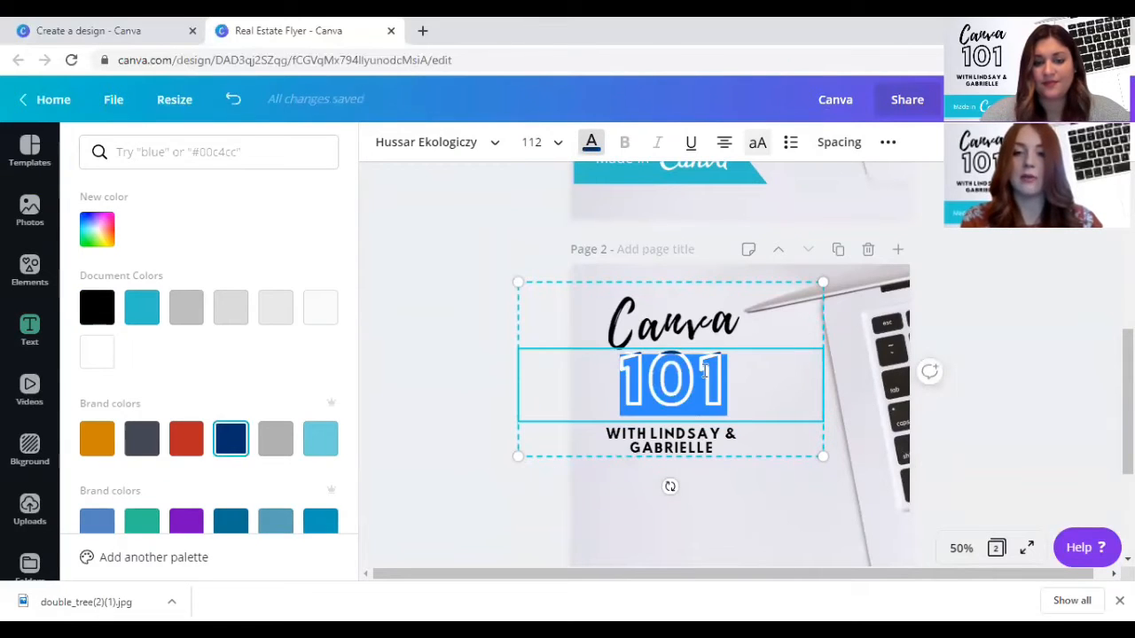
click(186, 310)
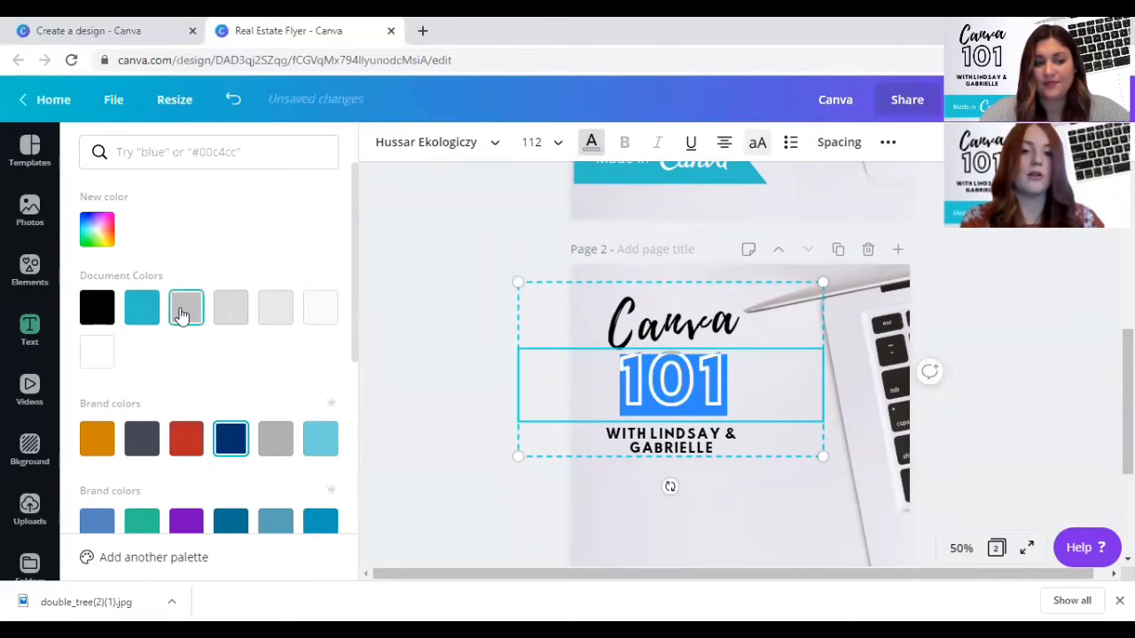
click(735, 491)
click(667, 371)
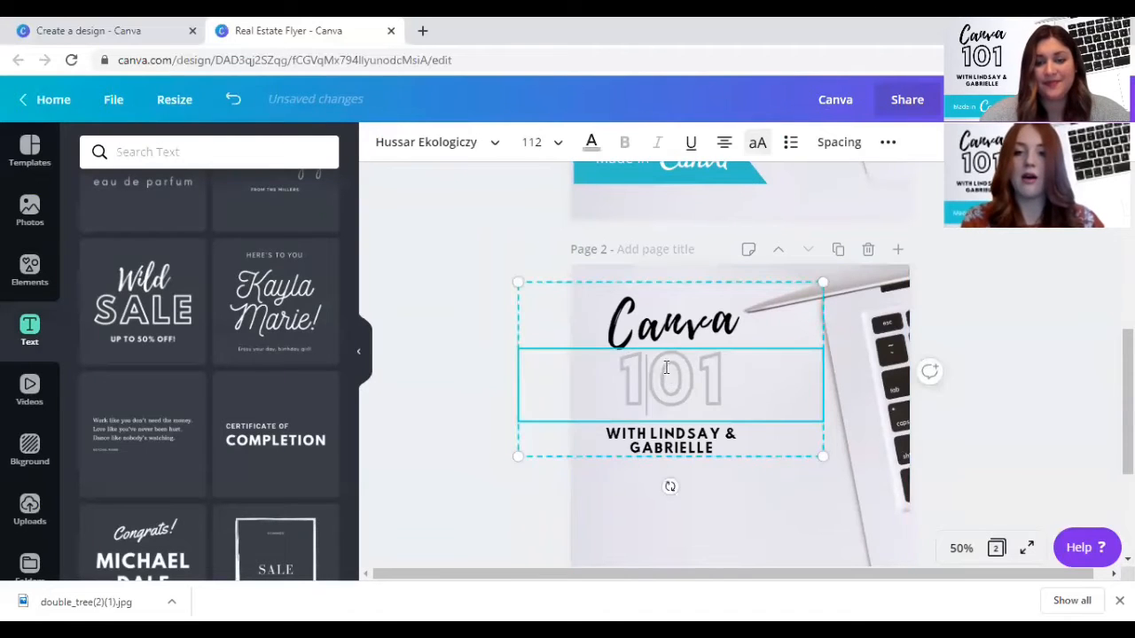
click(667, 371)
click(592, 144)
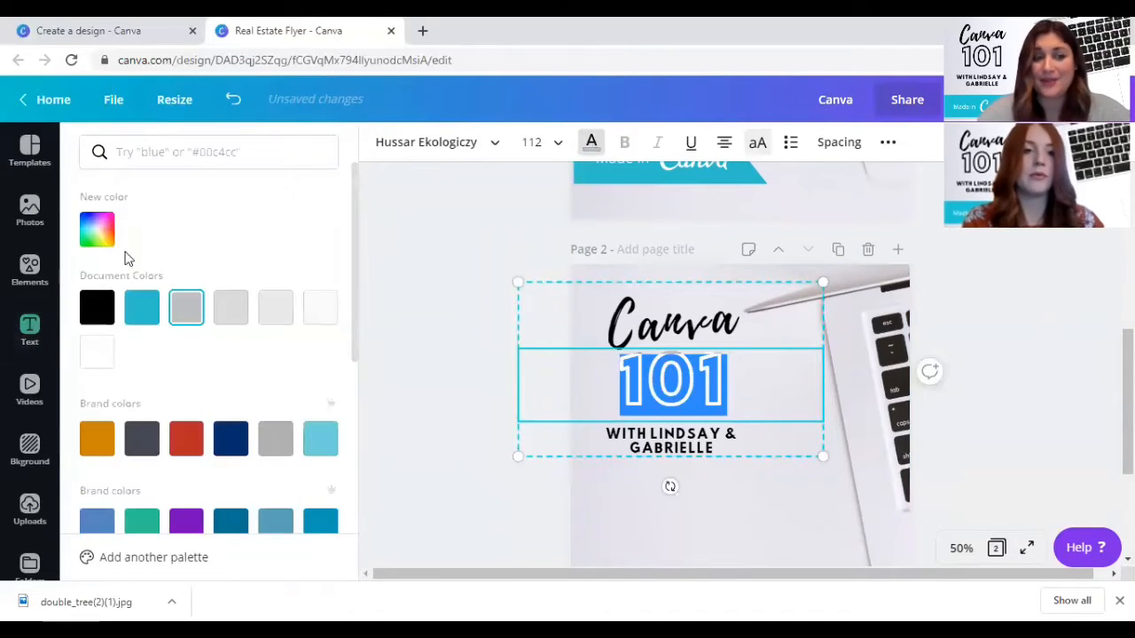
click(96, 308)
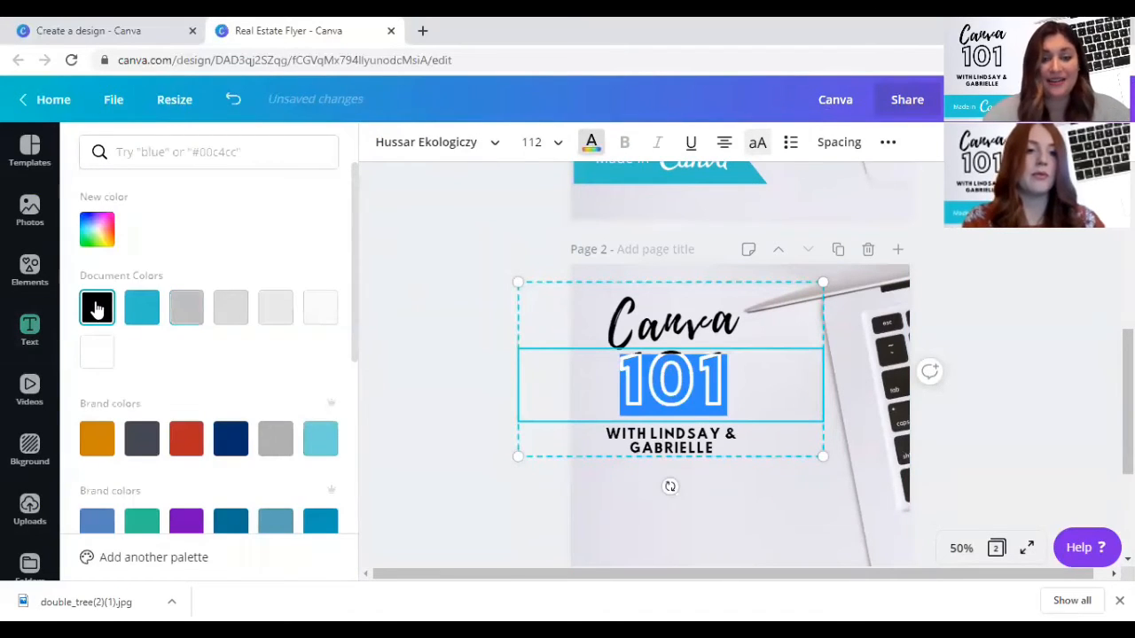
- Give the "101" text a custom dark red colour, #571010
click(88, 230)
click(98, 351)
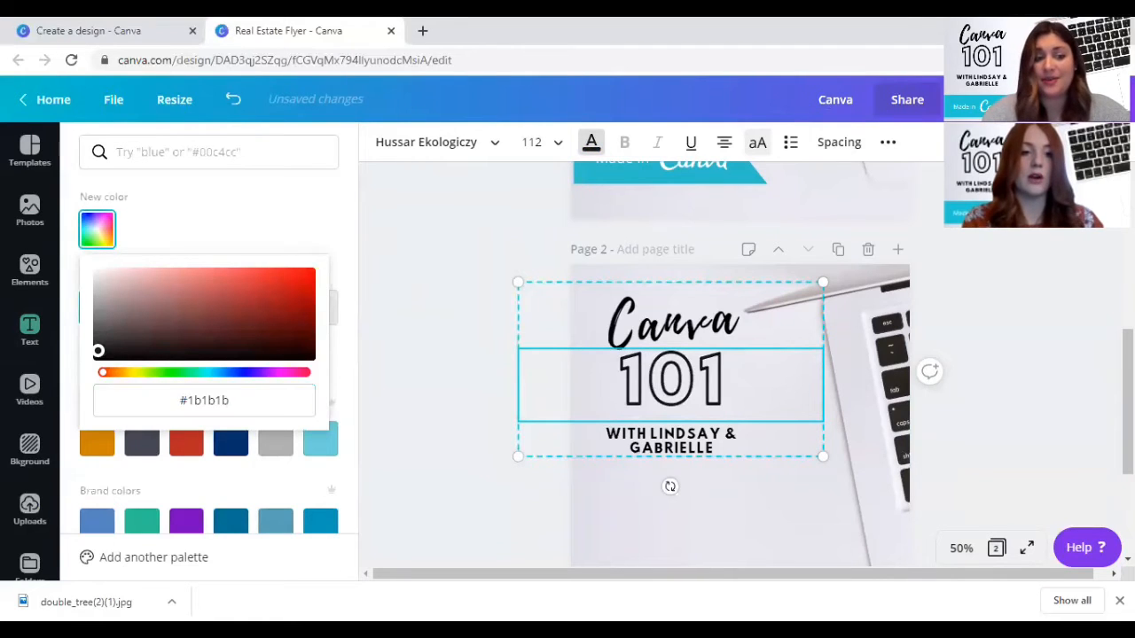
drag(149, 345, 275, 328)
click(95, 233)
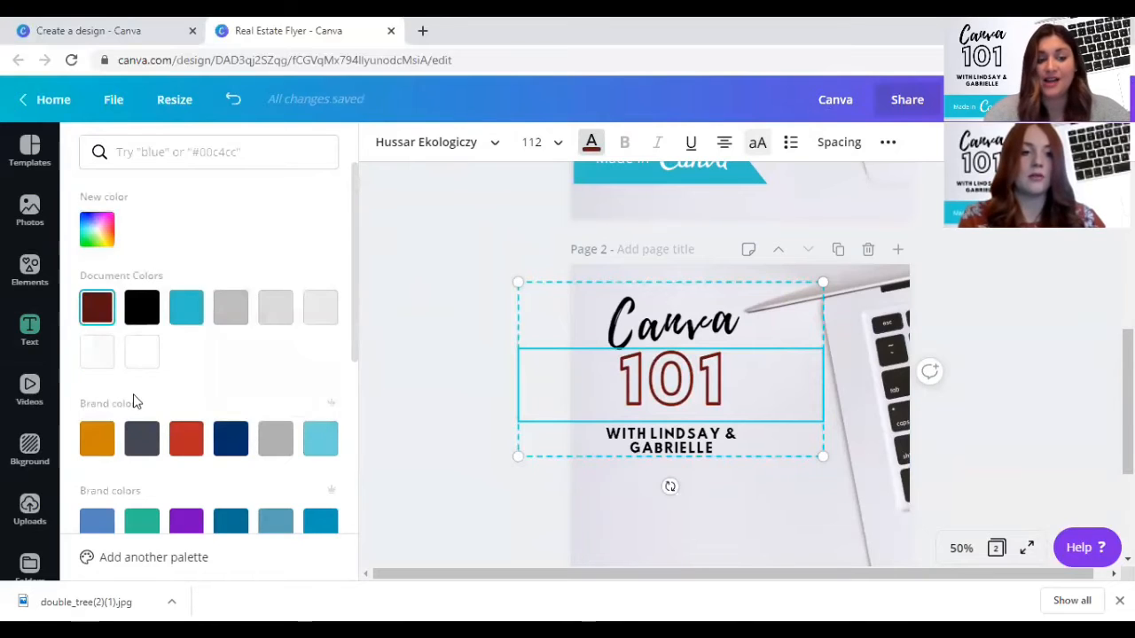
scroll(132, 401, down, 3)
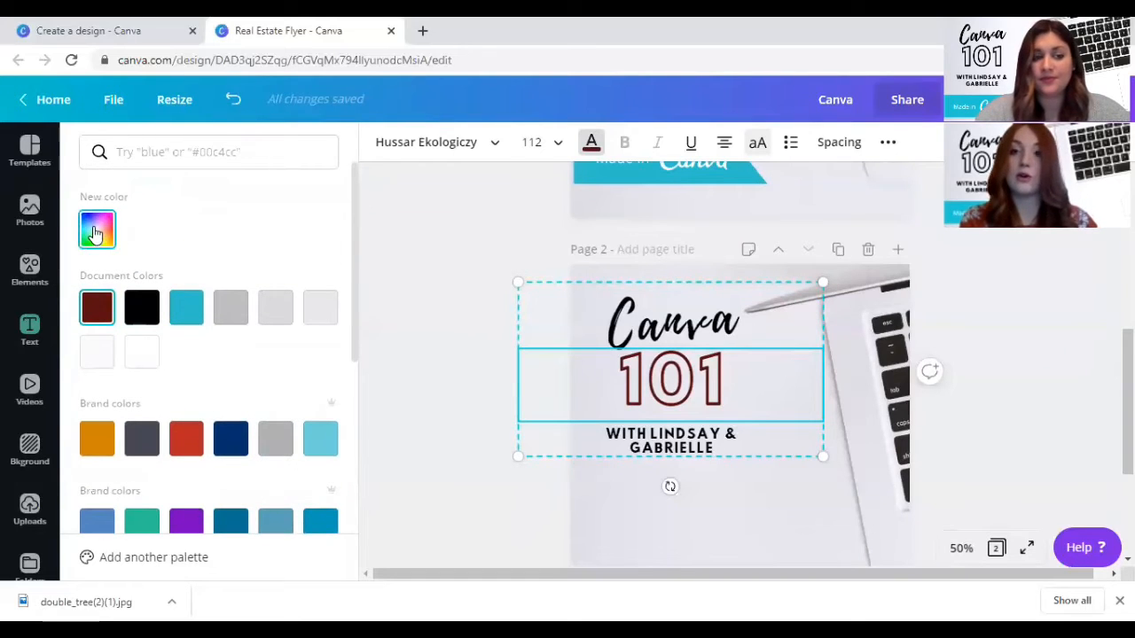
- Try a custom muted green, #4d623b, on the "101" text, and restore it to black
click(96, 232)
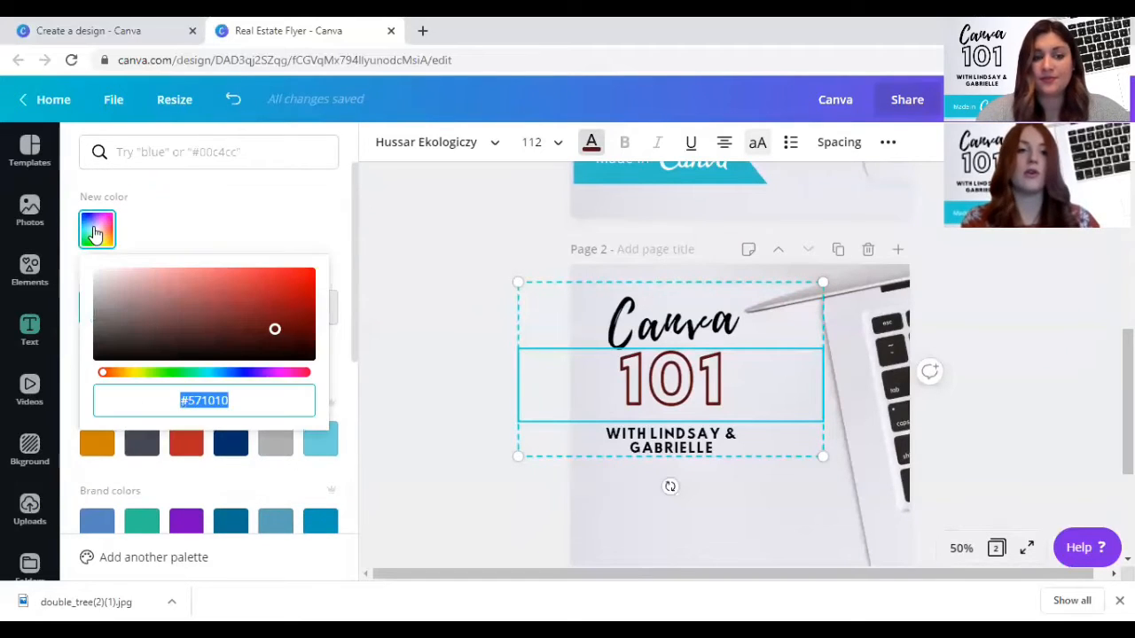
click(276, 324)
drag(275, 323, 186, 326)
mouse_move(155, 370)
mouse_down()
mouse_move(231, 370)
mouse_move(153, 366)
mouse_up()
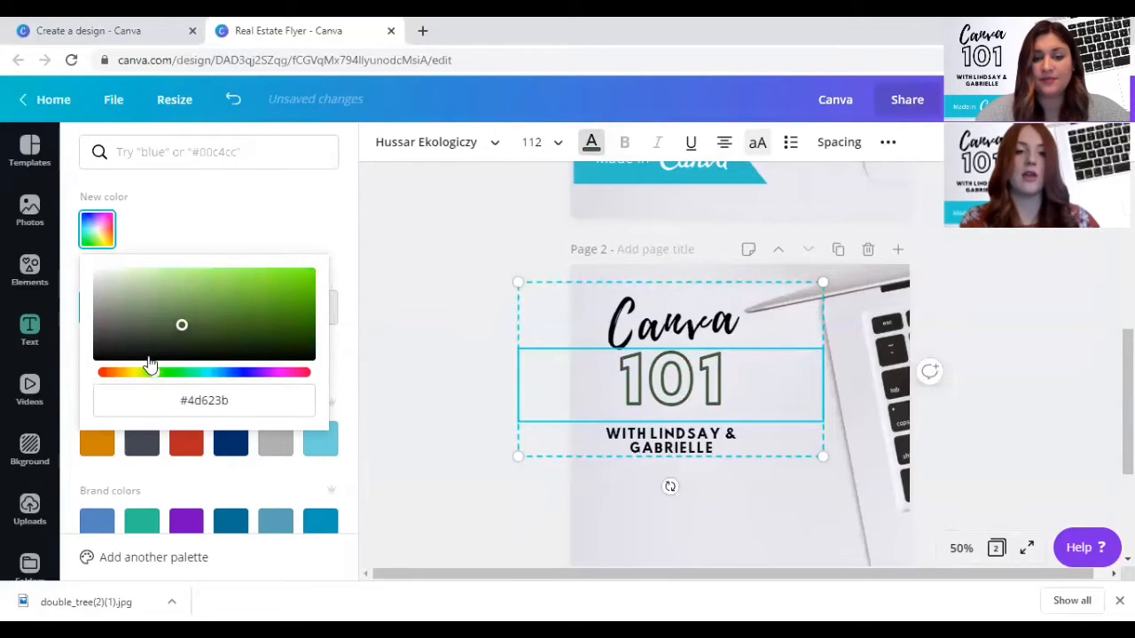
click(88, 230)
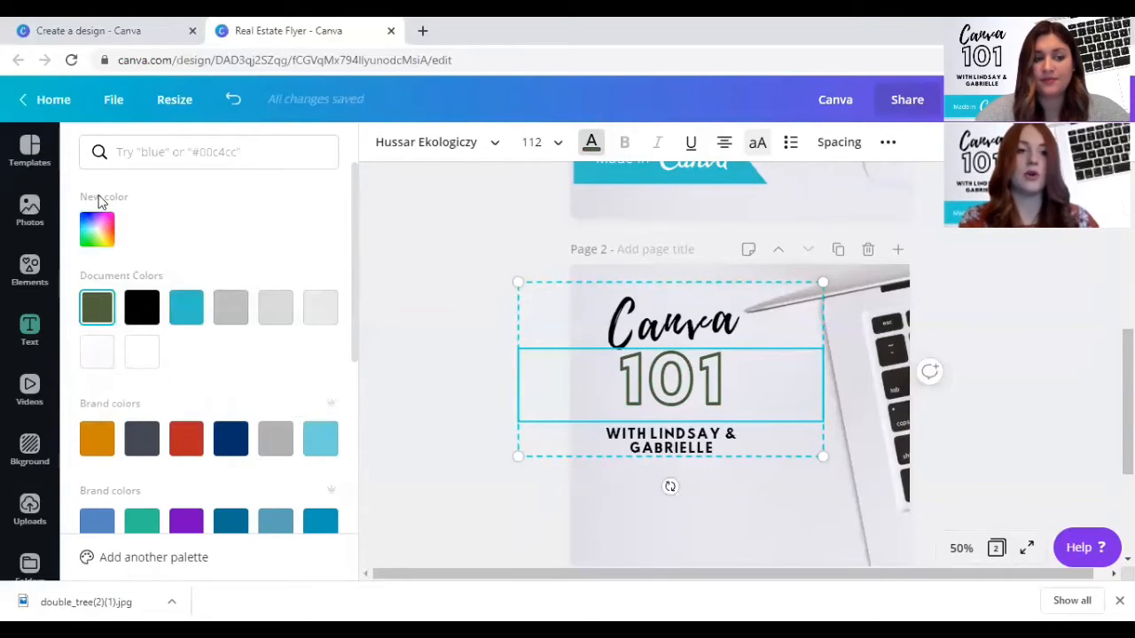
click(149, 317)
click(740, 539)
- Insert the recently used "Made in Canva" ribbon and place it at the lower left edge of page 2
scroll(735, 532, down, 2)
scroll(736, 532, up, 1)
scroll(736, 531, down, 1)
scroll(738, 537, down, 1)
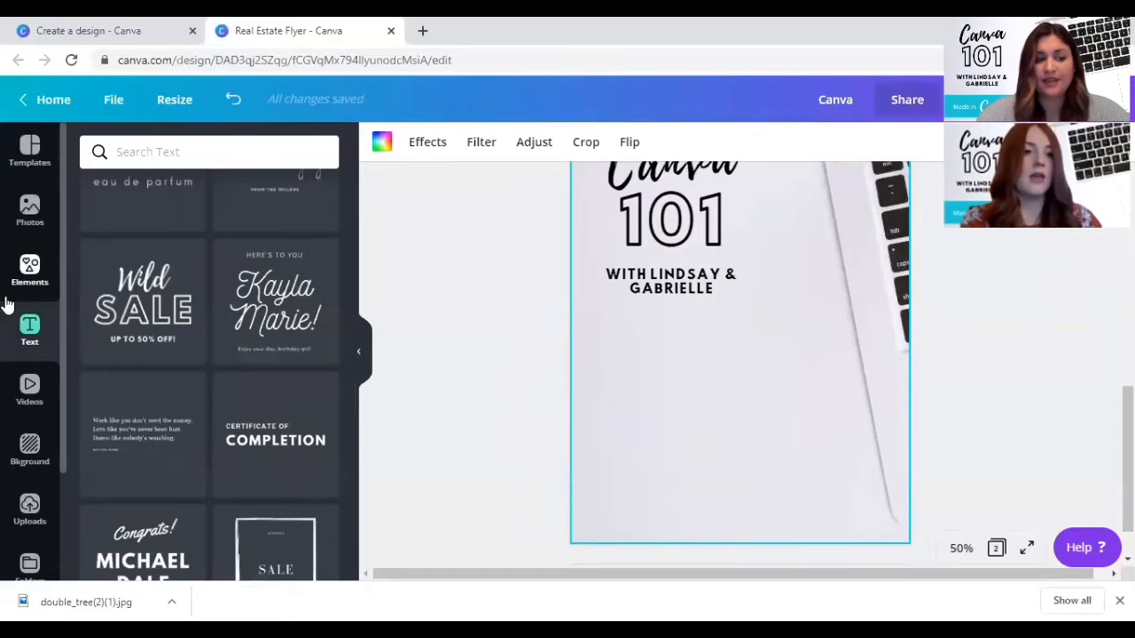
click(18, 270)
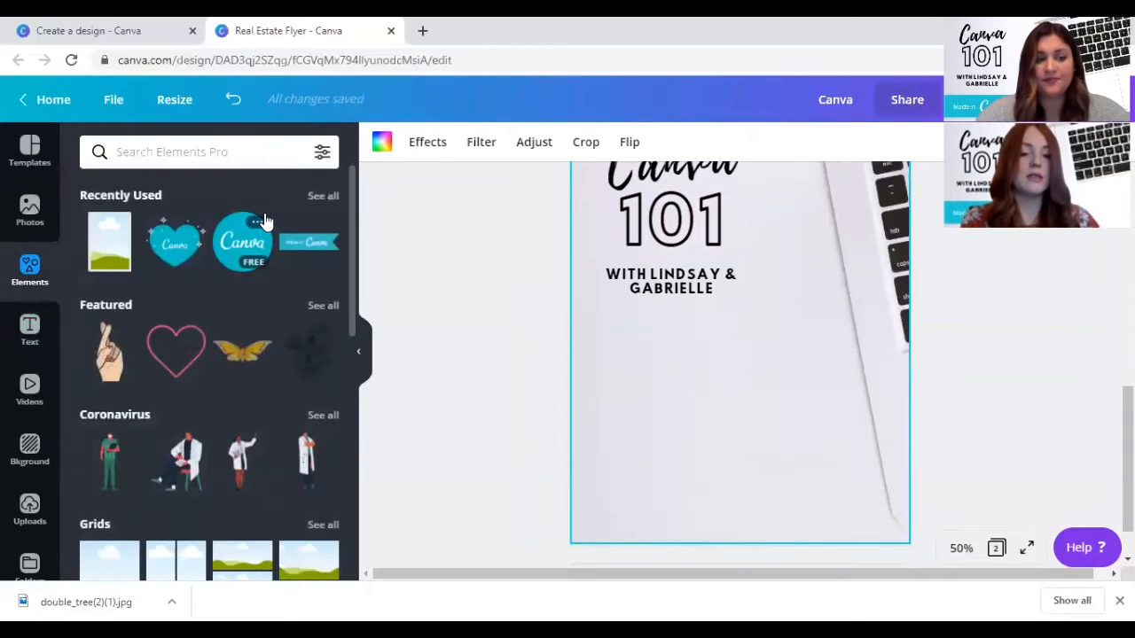
click(310, 242)
drag(774, 314, 684, 458)
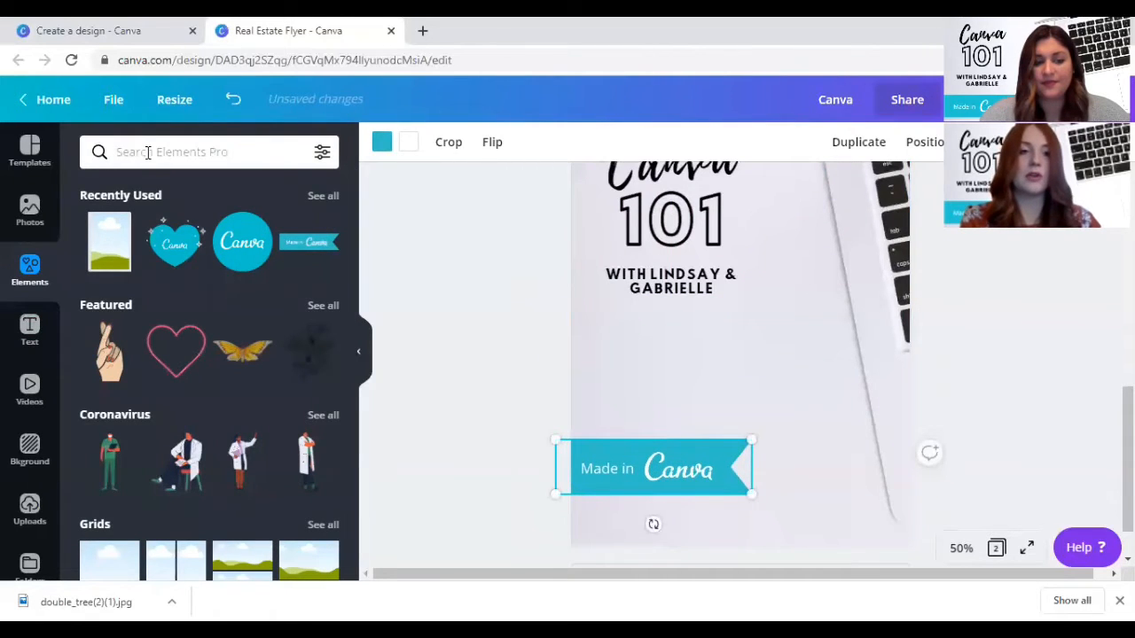
- Search the elements for "healthcare" and examine the available graphics and their price marks
click(148, 152)
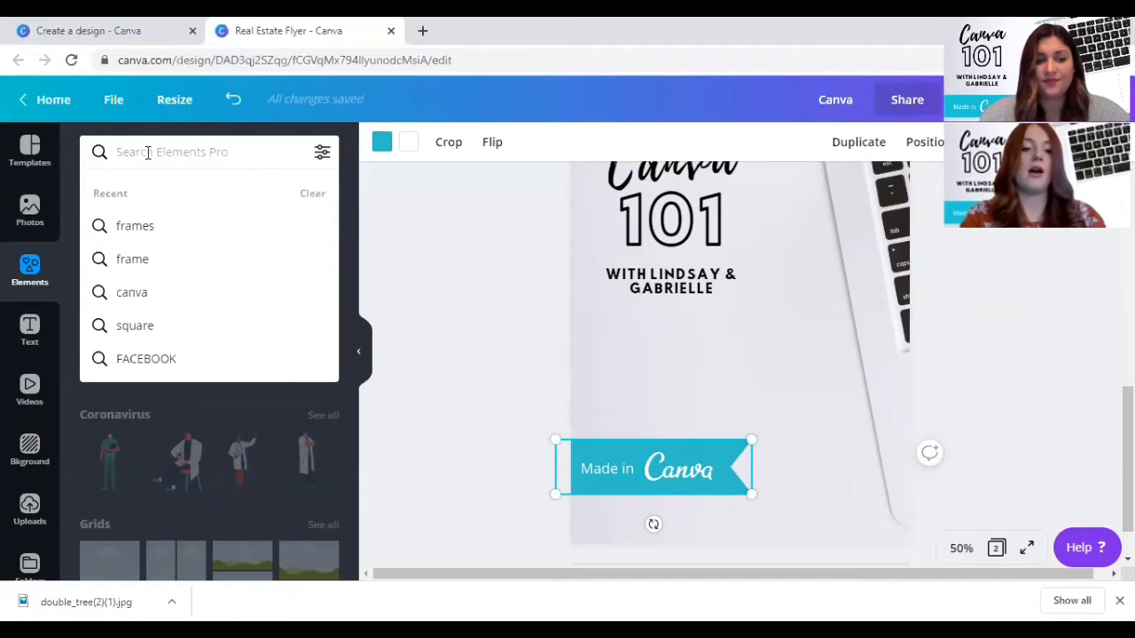
text(healthcare)
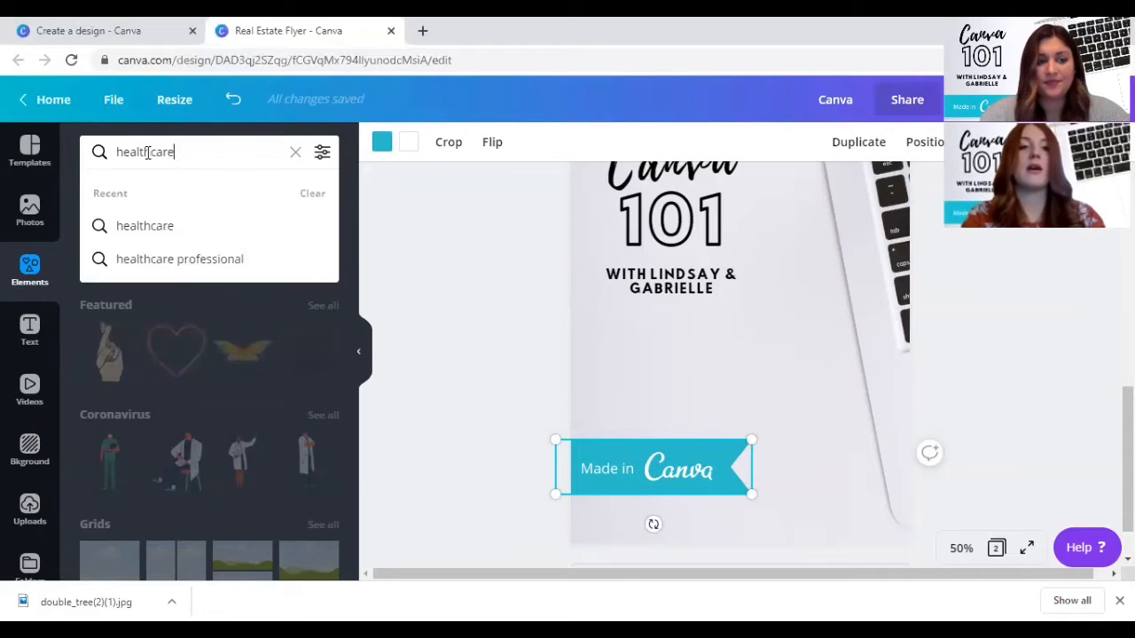
key(Return)
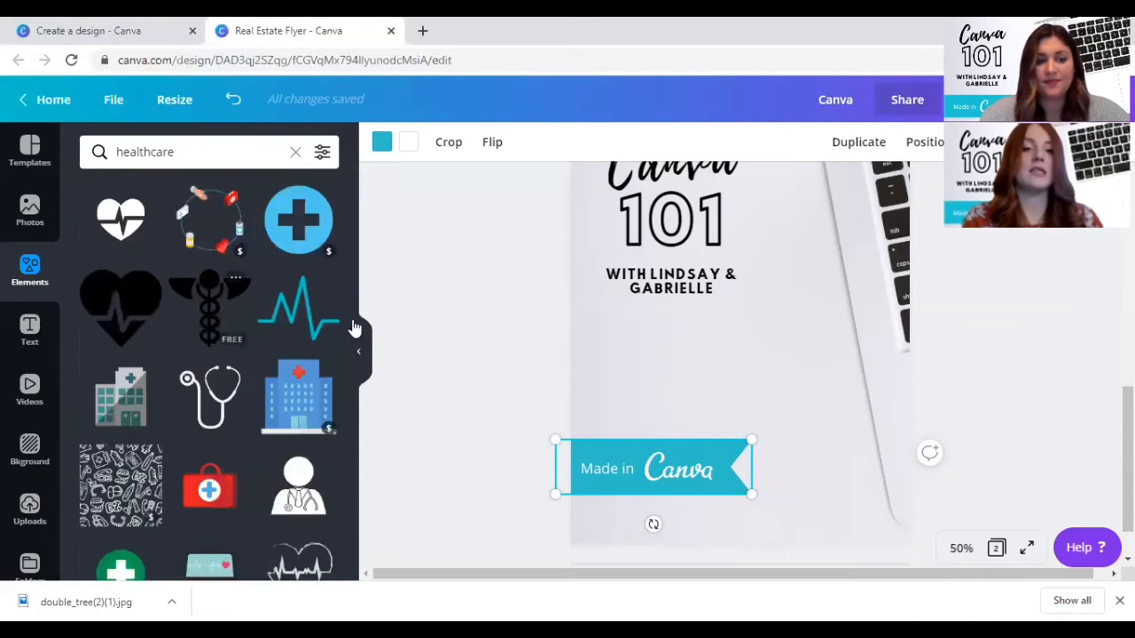
scroll(197, 302, down, 5)
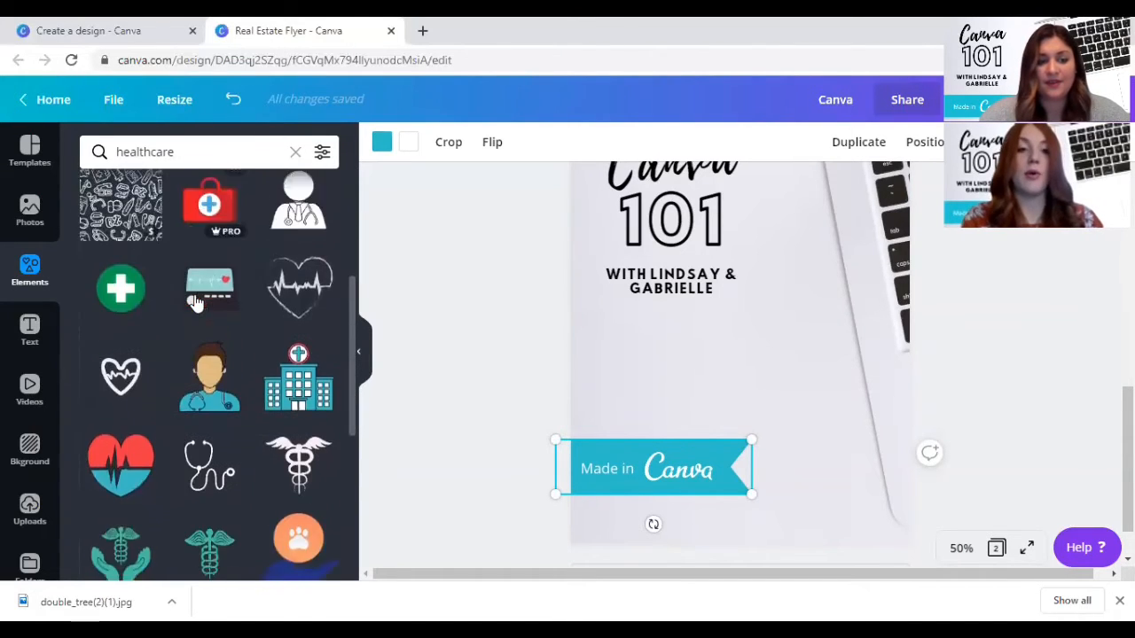
scroll(197, 302, down, 5)
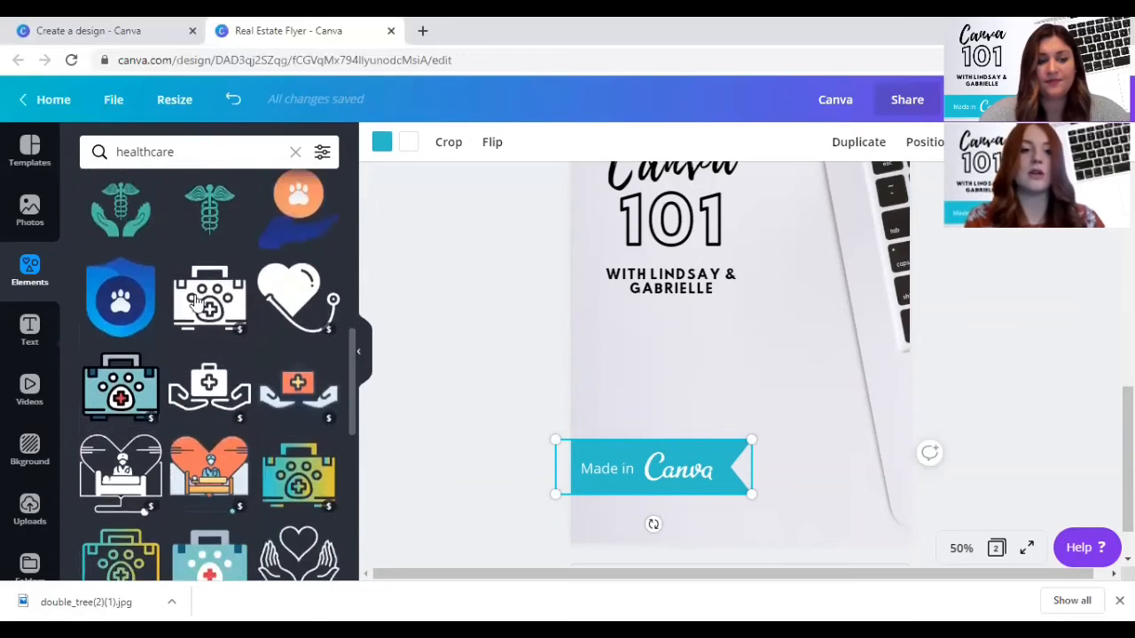
scroll(197, 303, down, 5)
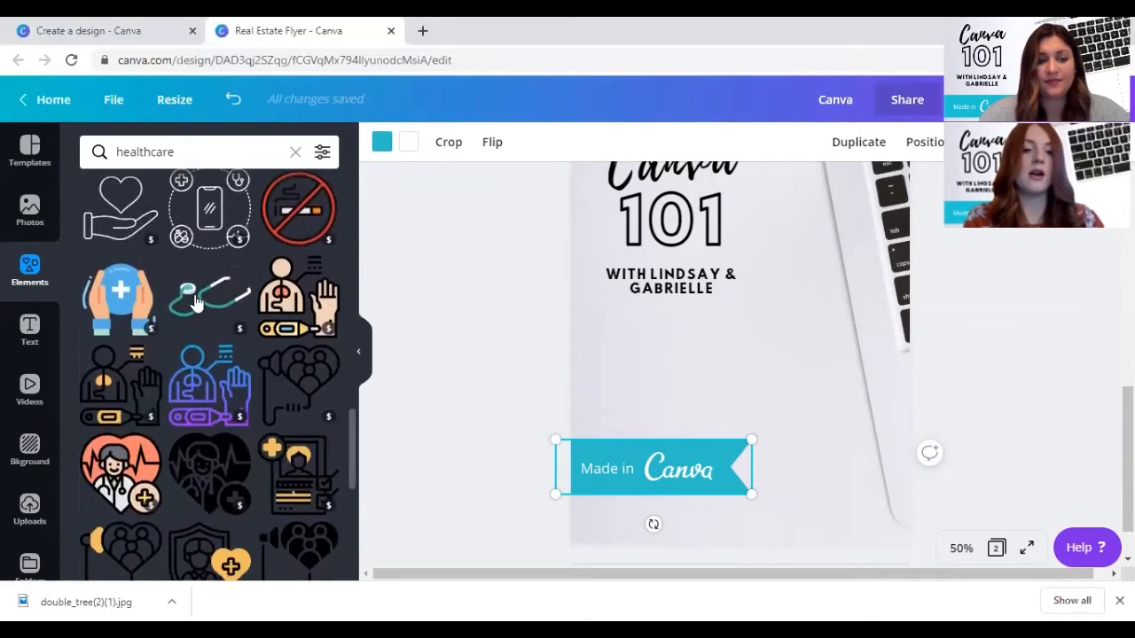
scroll(197, 303, down, 1)
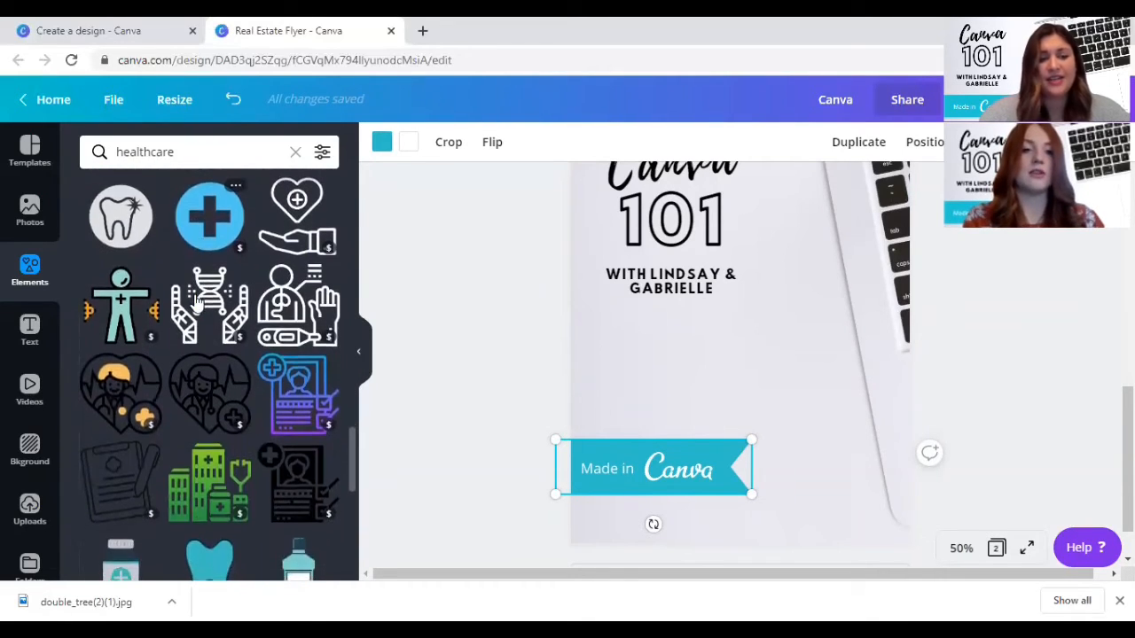
scroll(162, 343, down, 3)
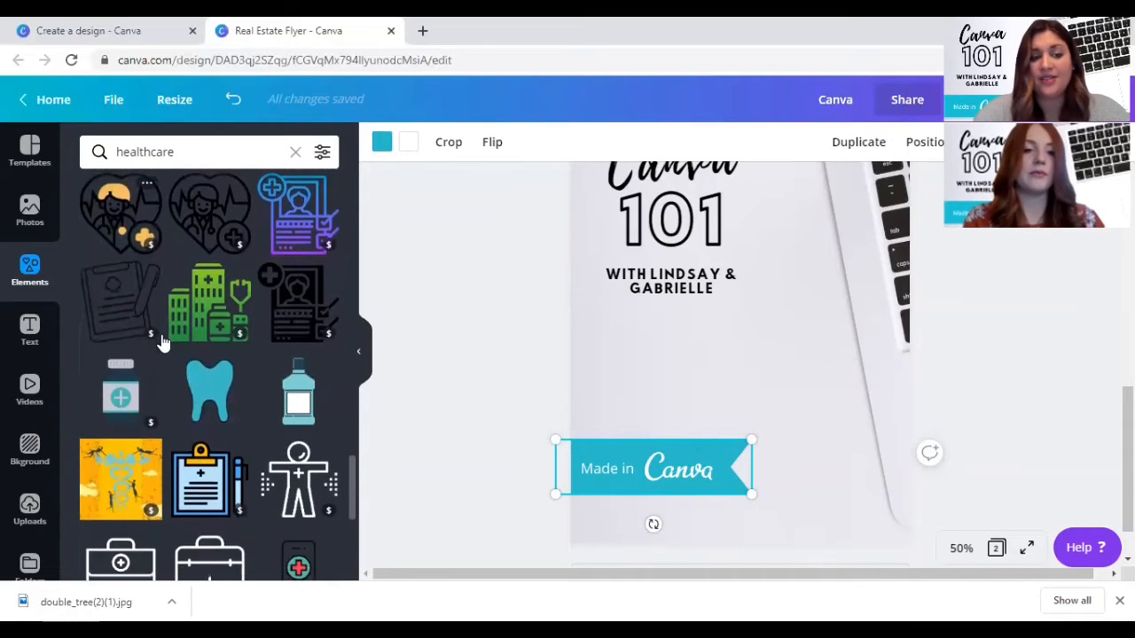
scroll(162, 342, down, 2)
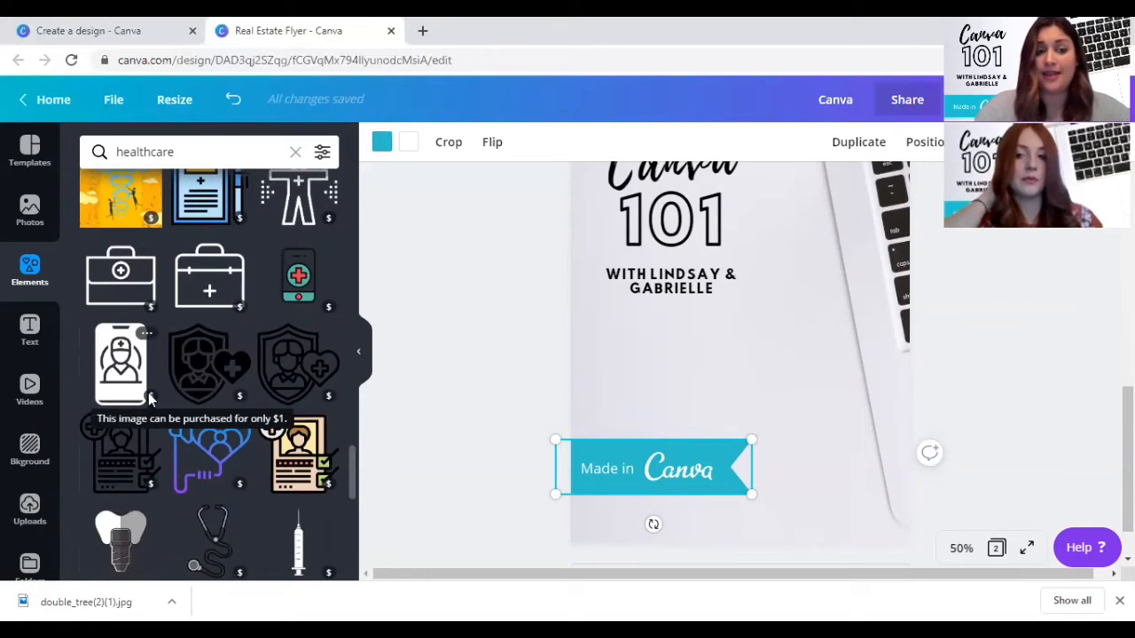
scroll(149, 399, up, 2)
scroll(149, 401, up, 10)
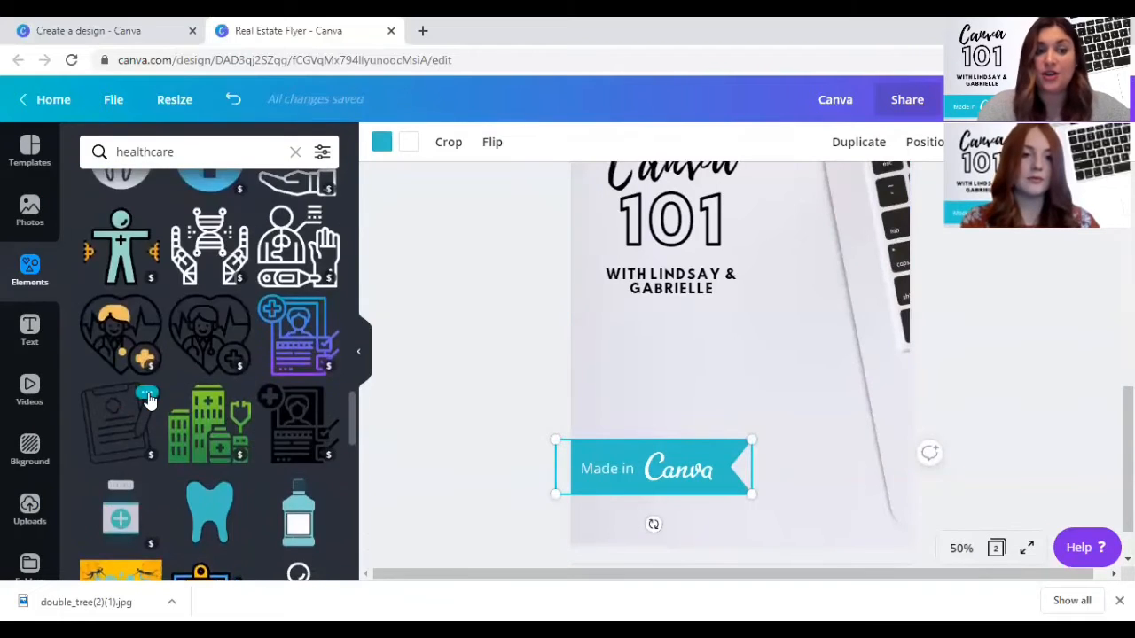
scroll(149, 401, up, 4)
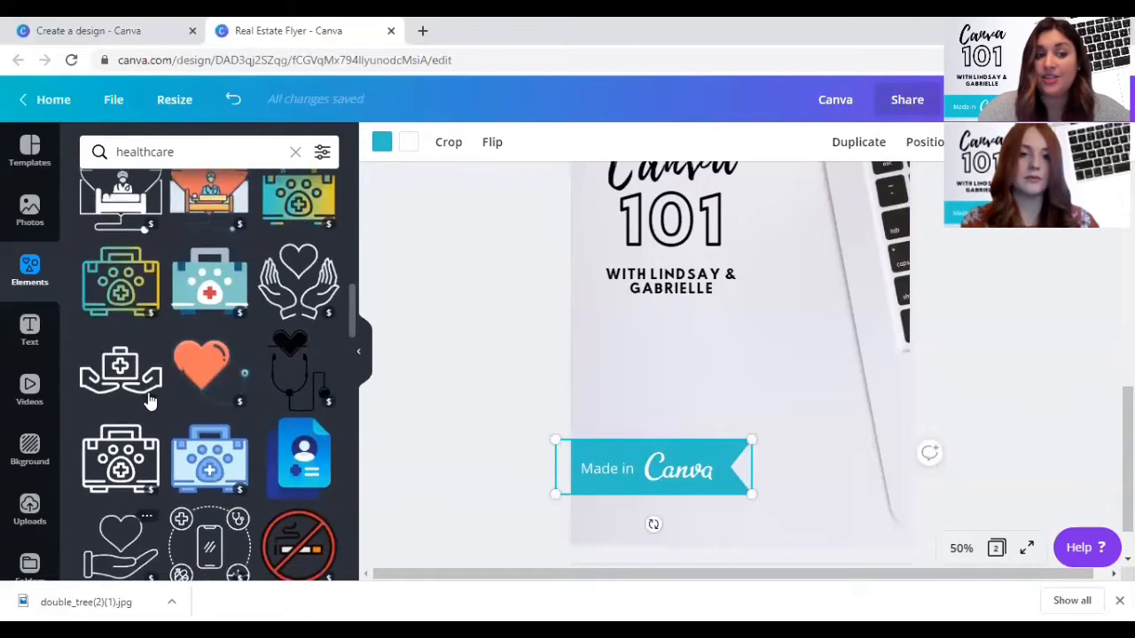
- Filter the healthcare elements by the Pro price category and look through the graphics
click(321, 154)
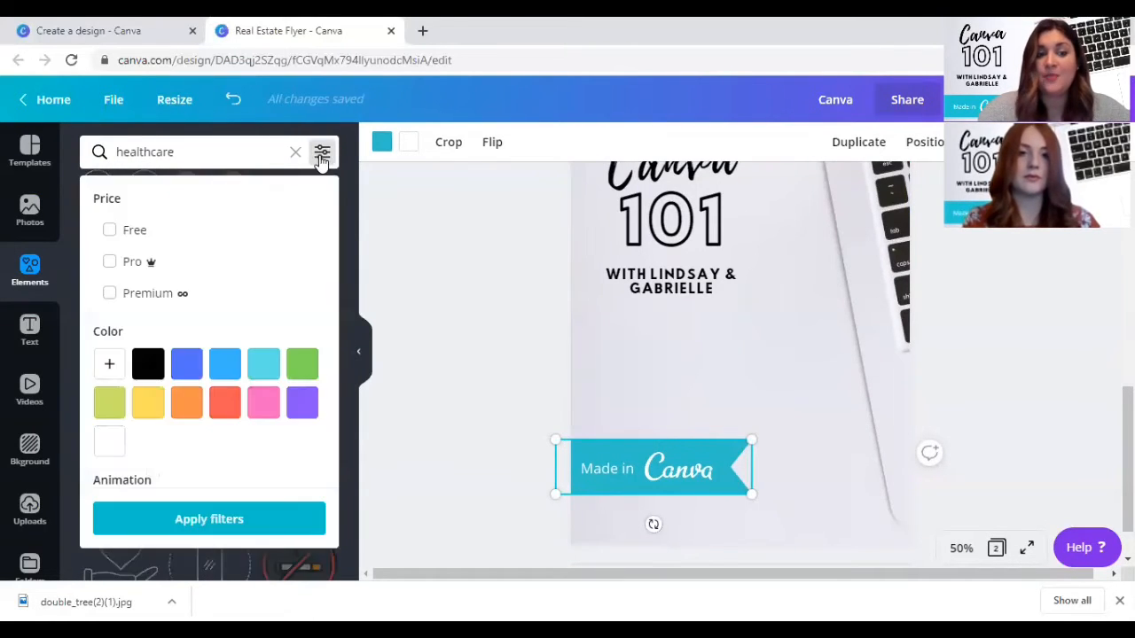
click(122, 263)
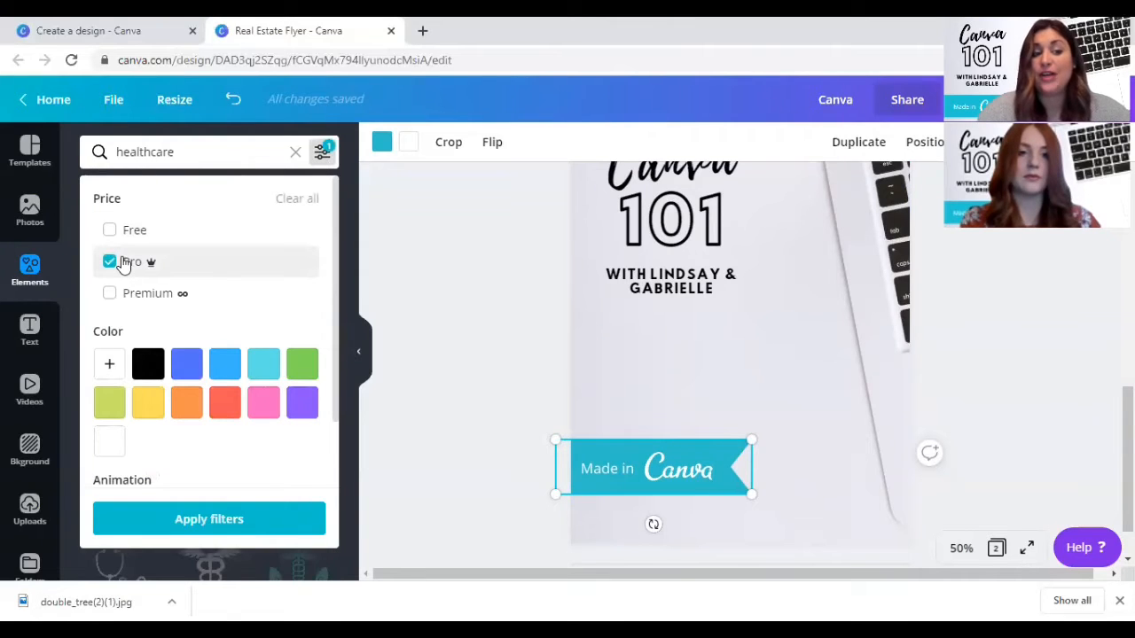
click(213, 513)
scroll(213, 512, down, 3)
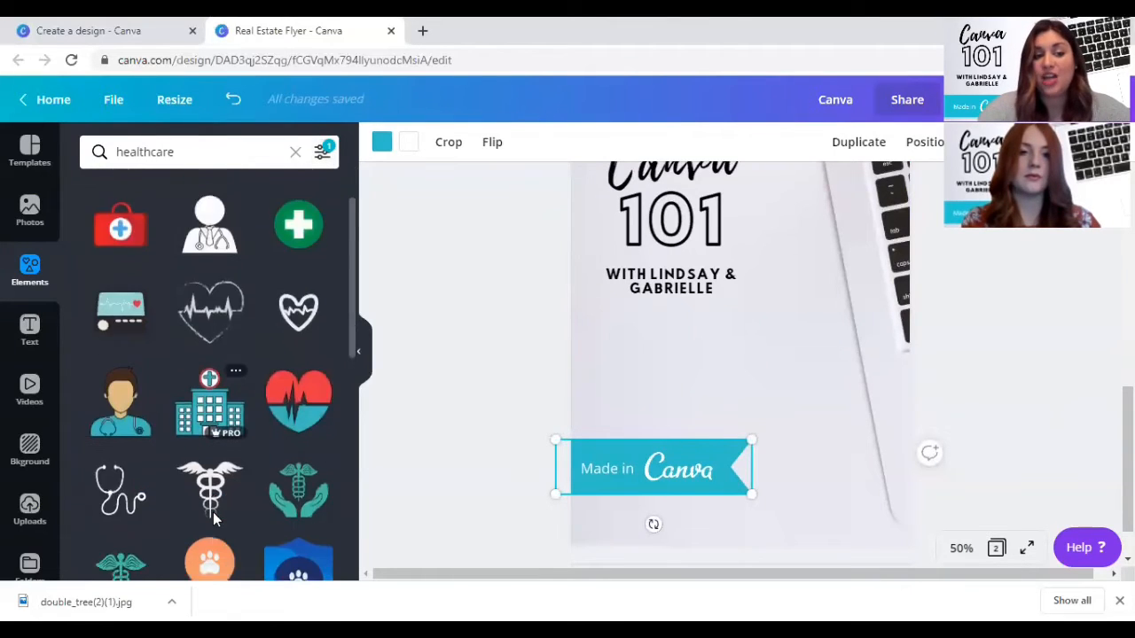
- Switch the price filter of the healthcare elements from Pro to Free and look through the graphics
click(322, 152)
click(110, 230)
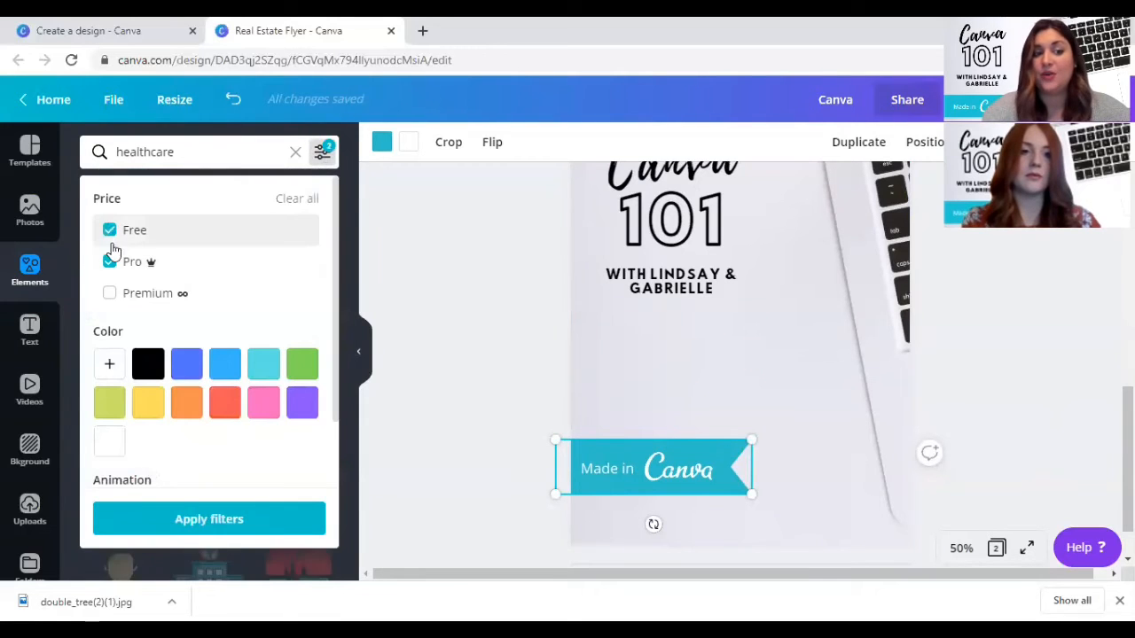
click(109, 260)
click(237, 521)
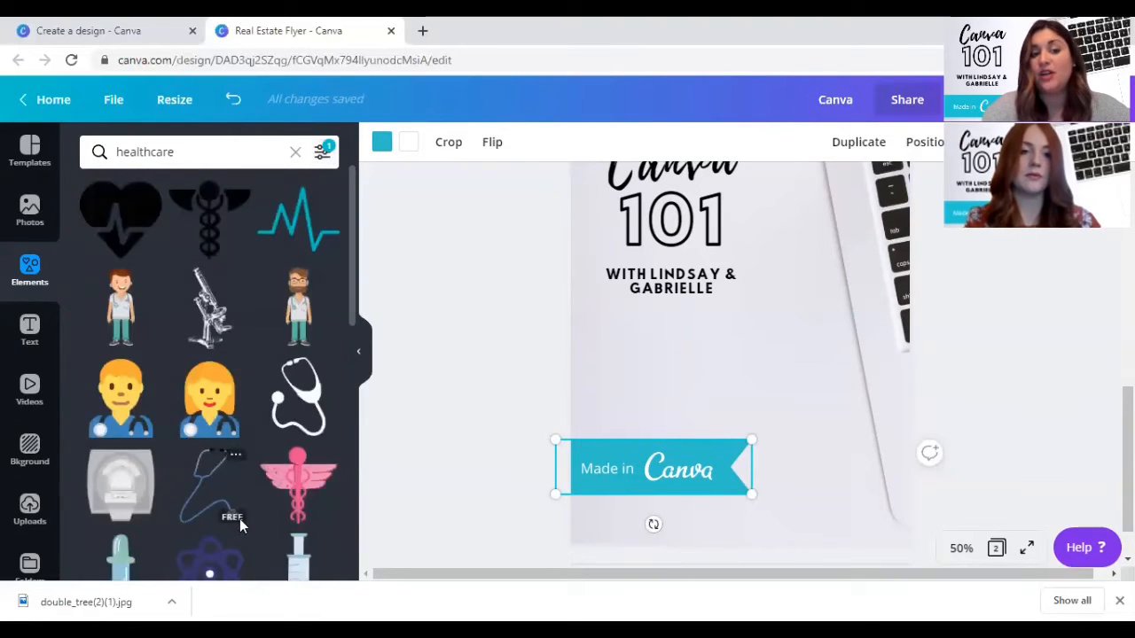
scroll(252, 353, down, 3)
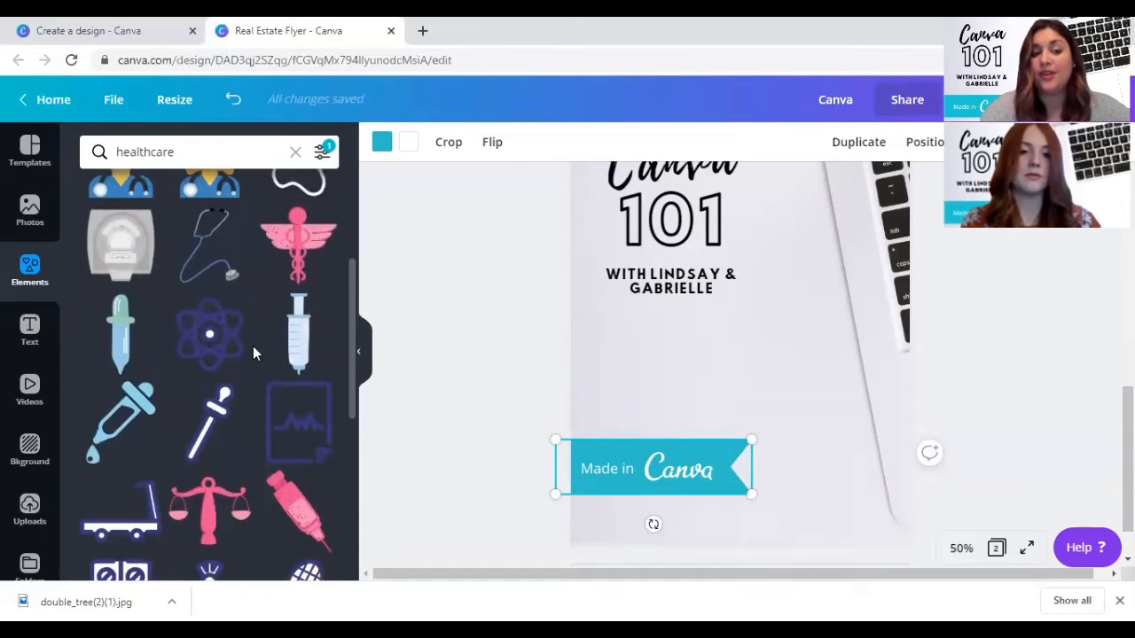
- Switch the price filter of the healthcare elements from Free to Premium and look through the graphics
click(322, 151)
click(109, 230)
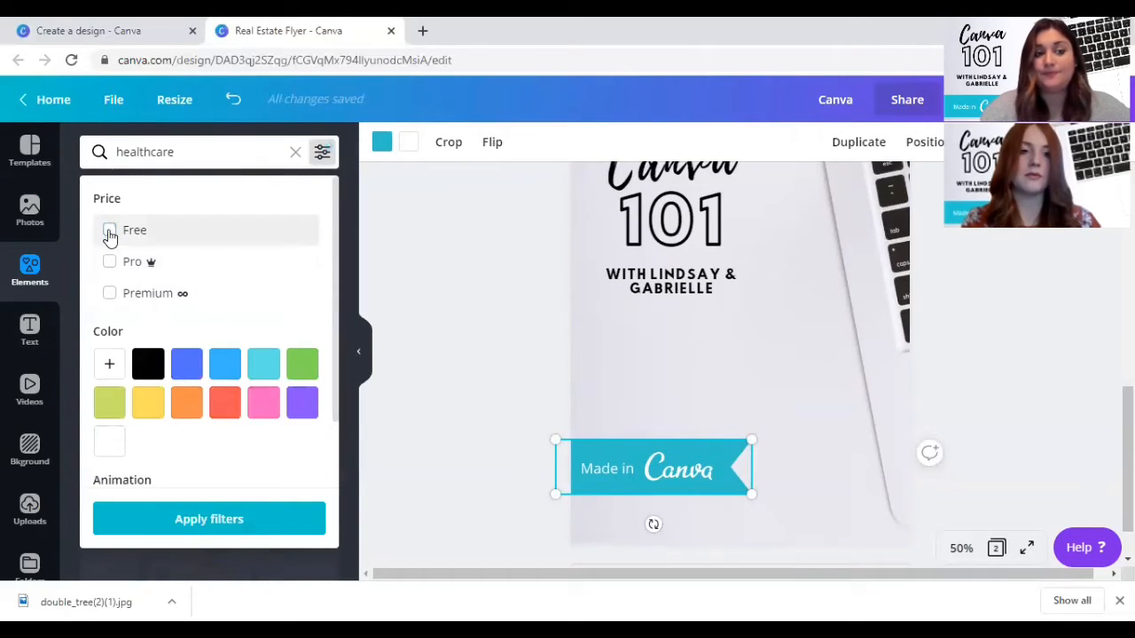
click(110, 294)
click(293, 519)
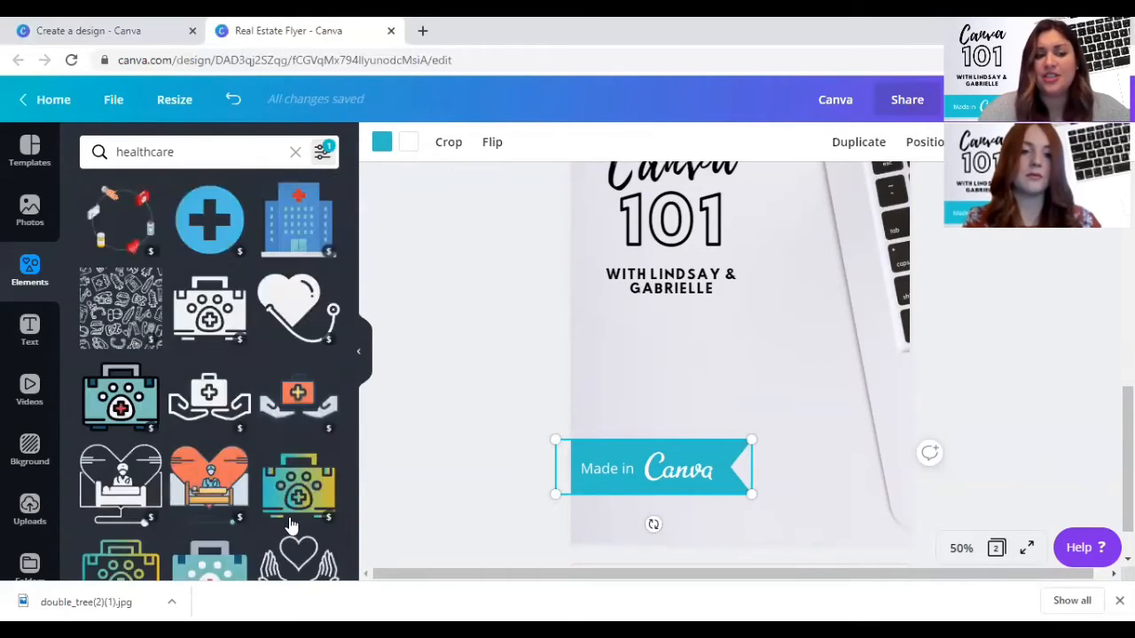
scroll(292, 525, down, 2)
scroll(291, 525, down, 3)
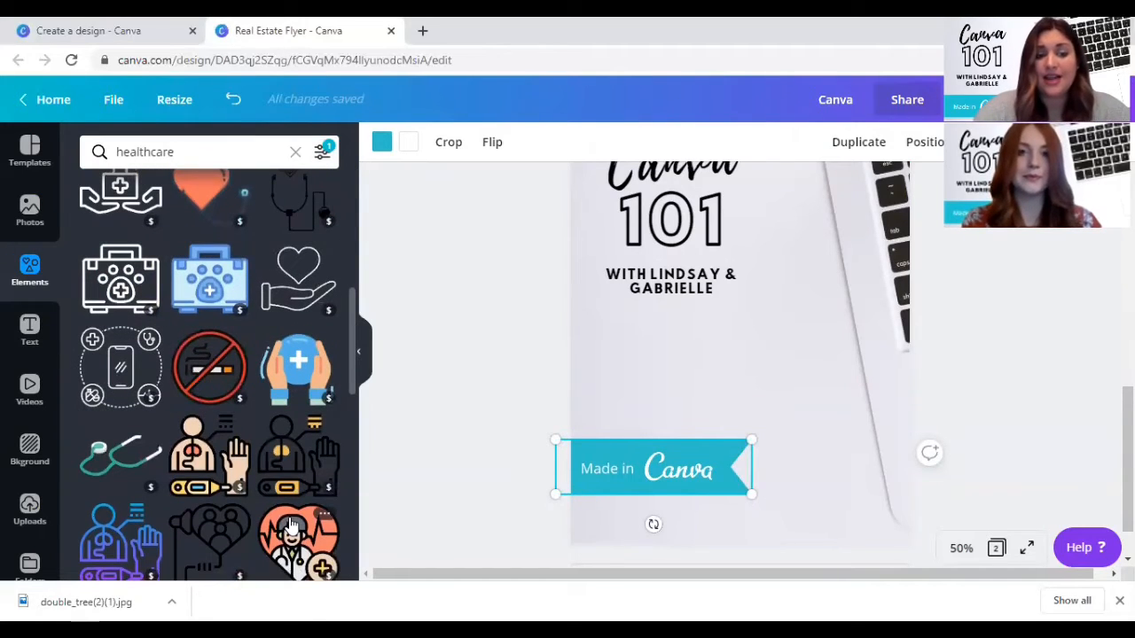
scroll(292, 524, down, 3)
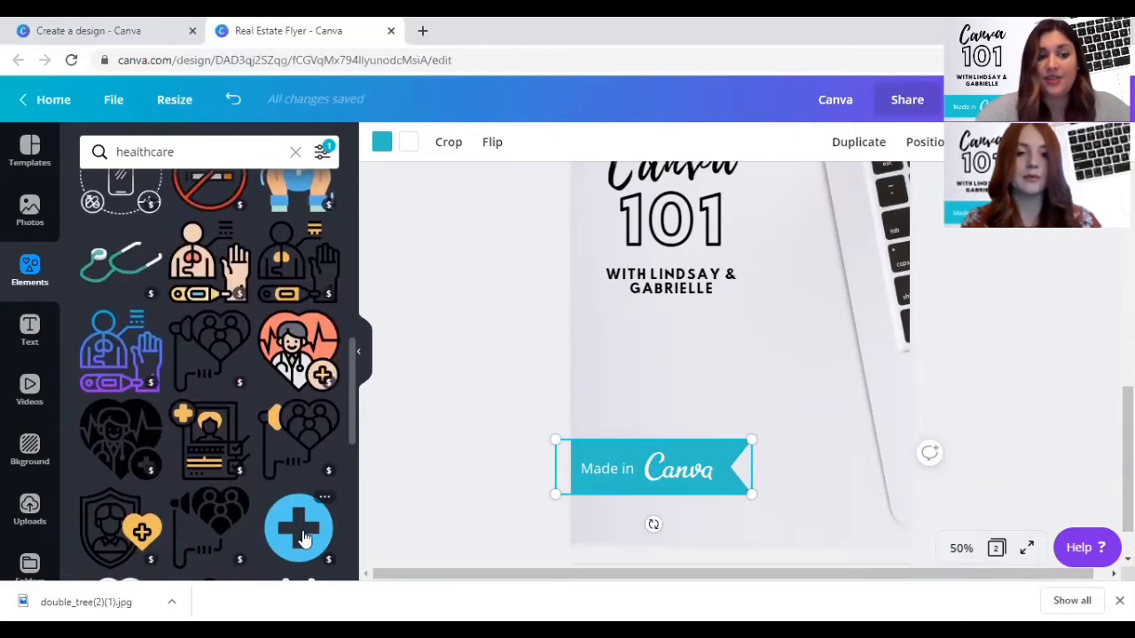
- Examine the colour and animation filter options, and clear both the Premium filter and the healthcare search
click(322, 151)
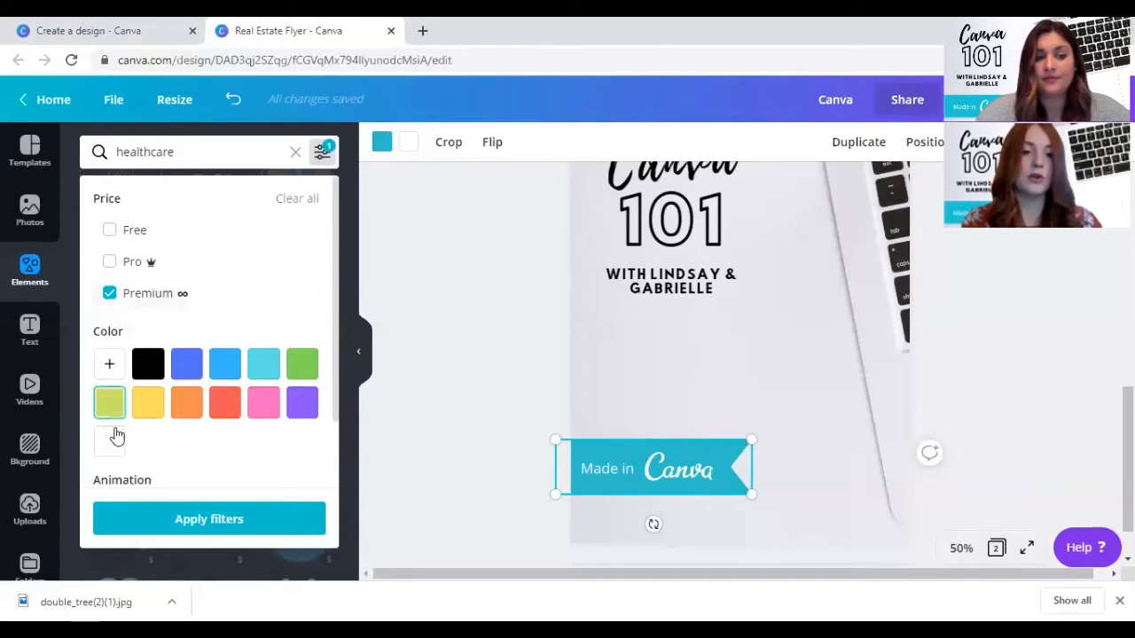
scroll(115, 436, down, 1)
click(304, 286)
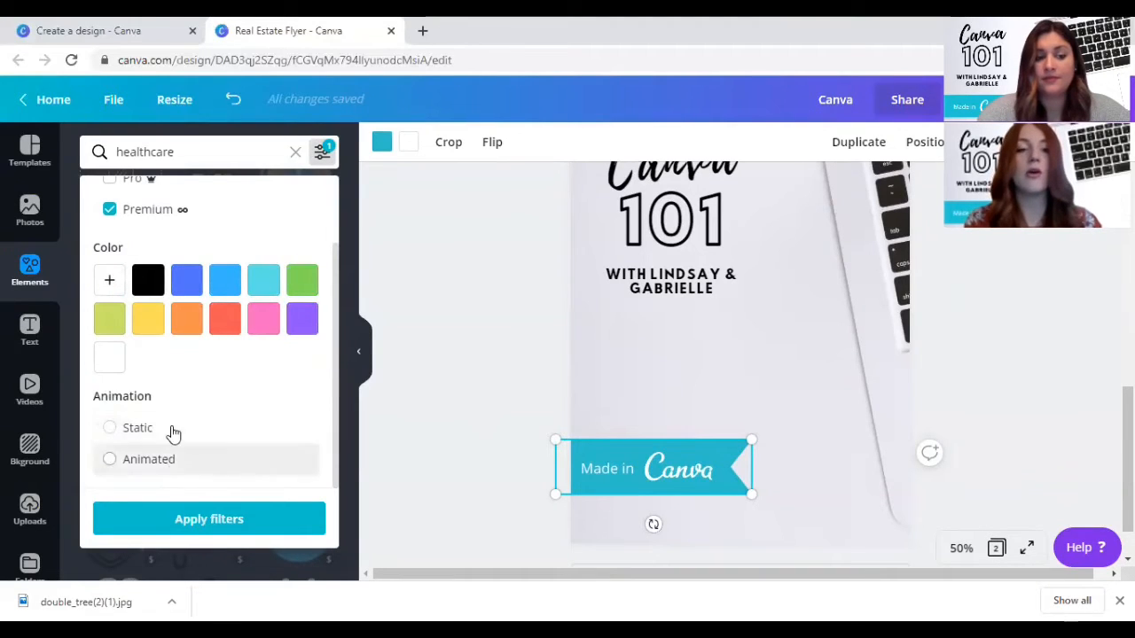
scroll(116, 228, up, 1)
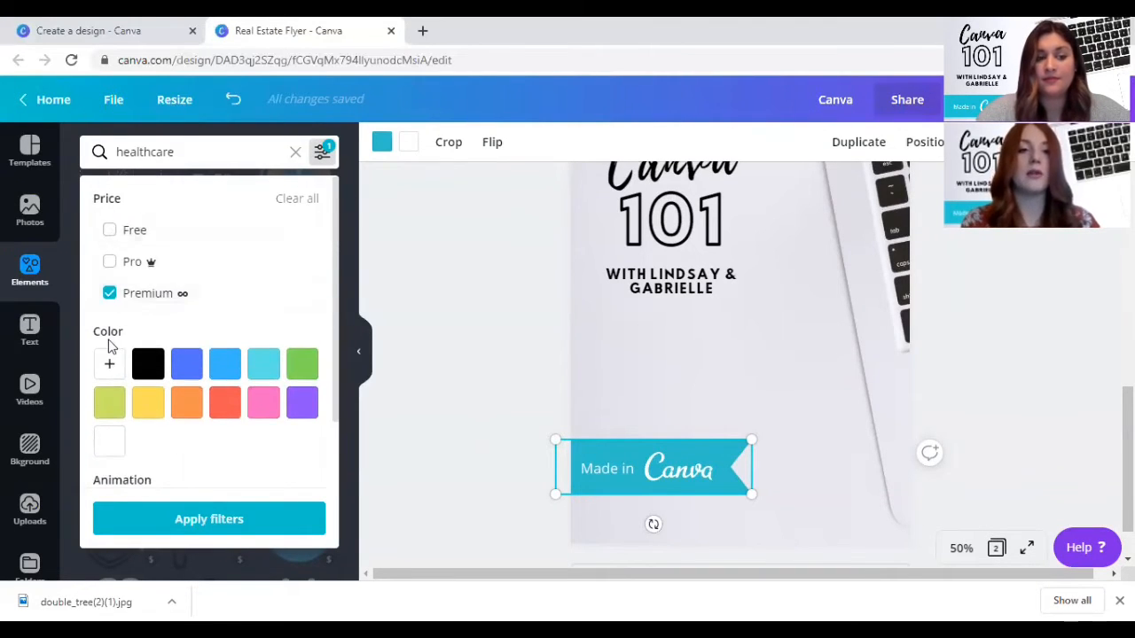
click(107, 296)
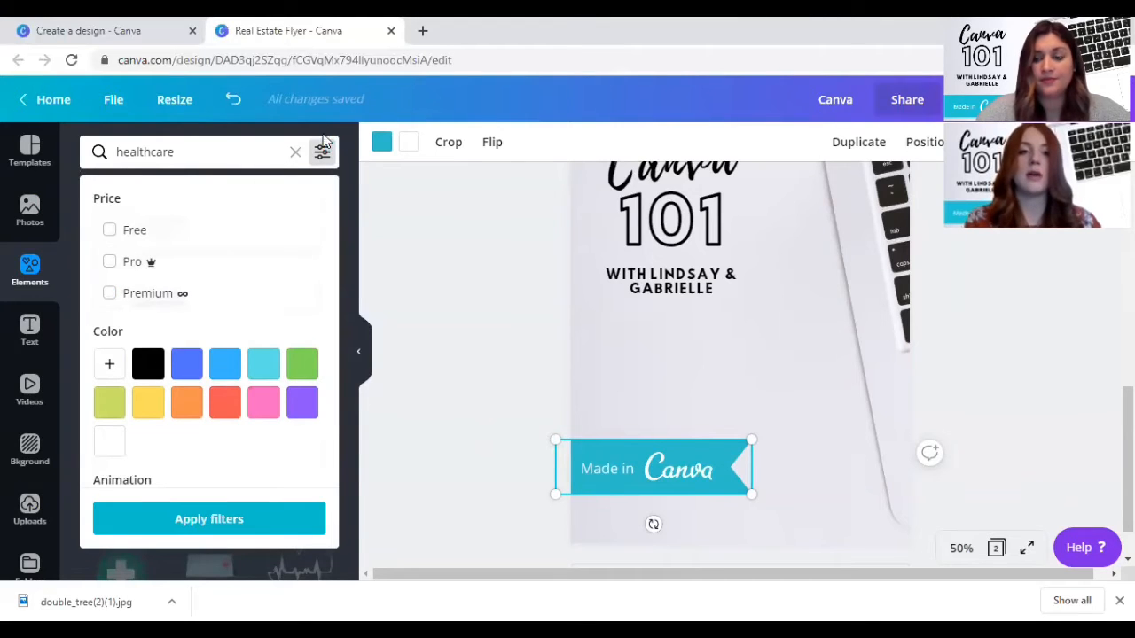
click(295, 153)
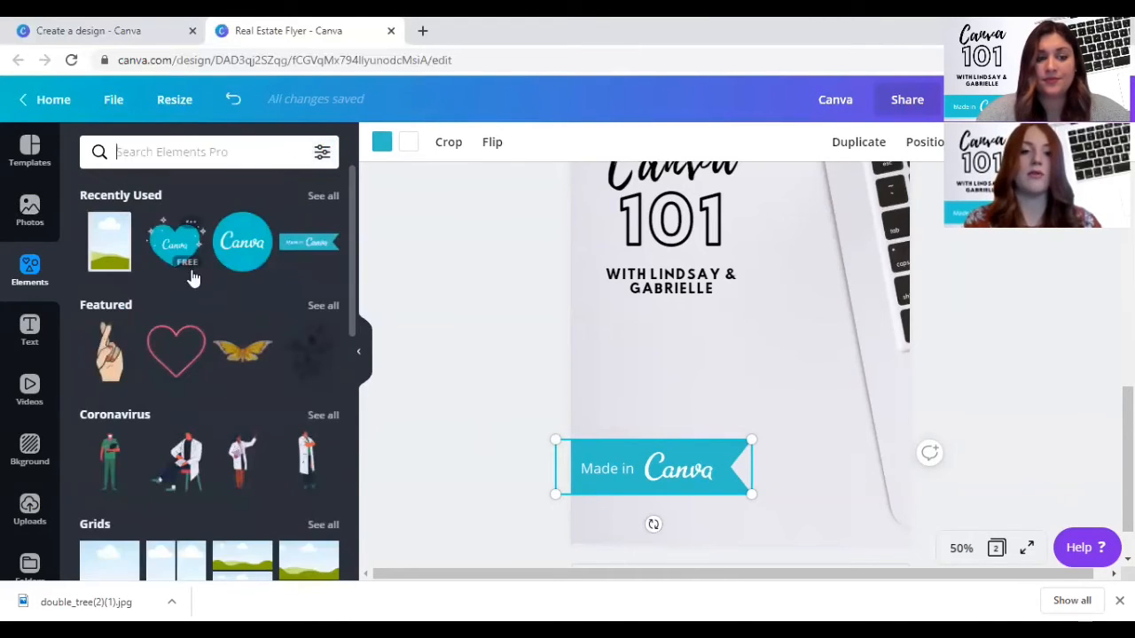
- Try the navy brand colour on the "Made in Canva" ribbon, and restore its teal document colour
click(382, 145)
click(231, 443)
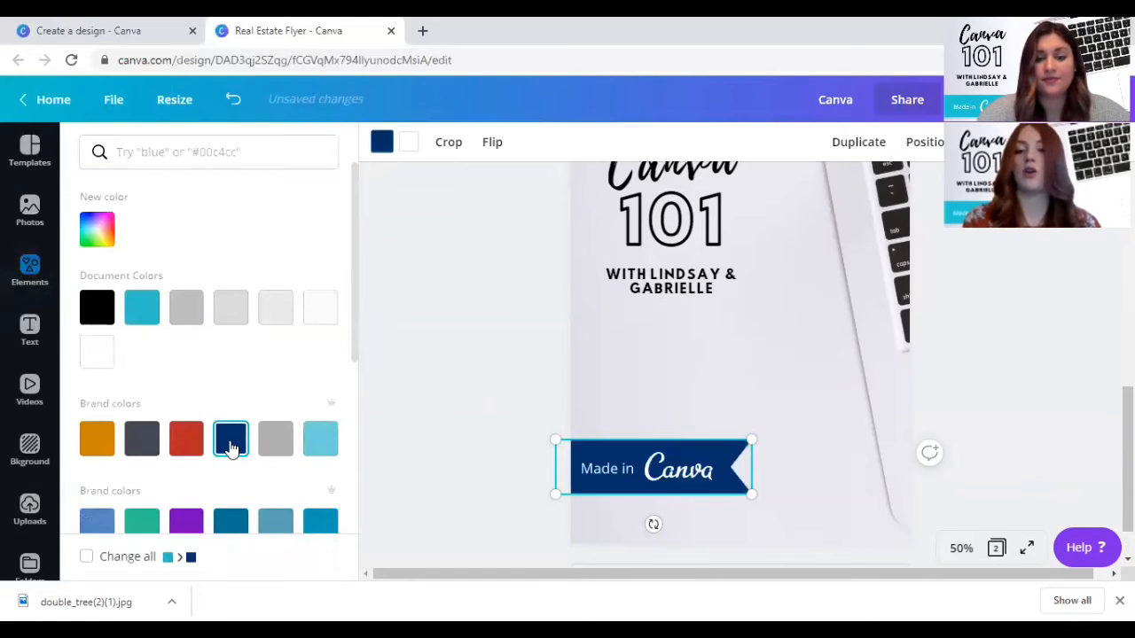
click(142, 308)
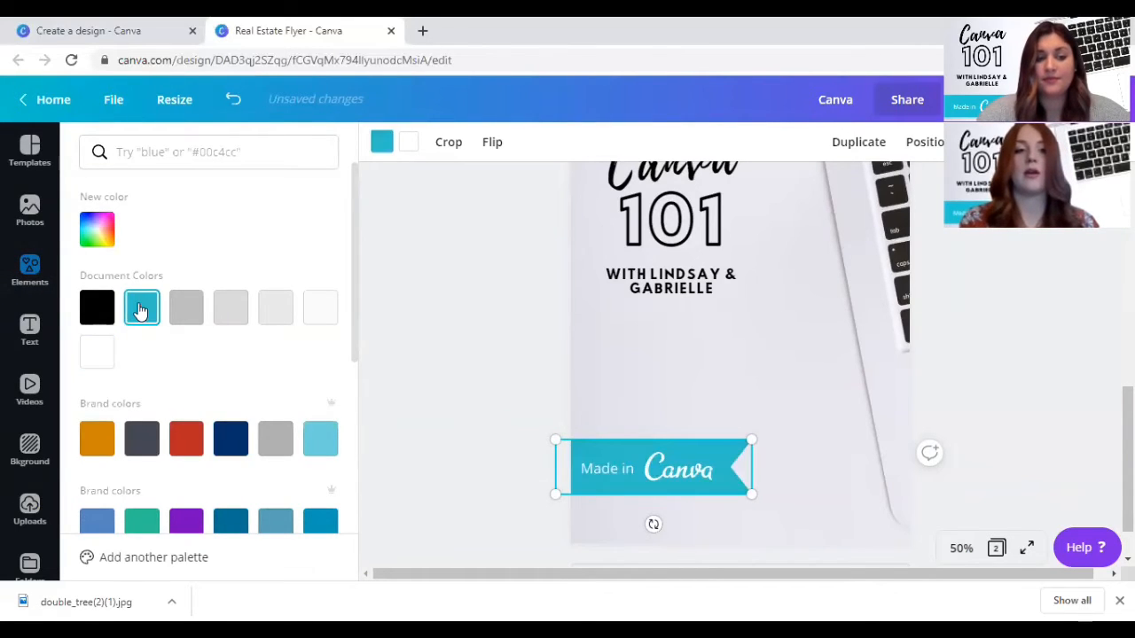
key(Escape)
click(457, 363)
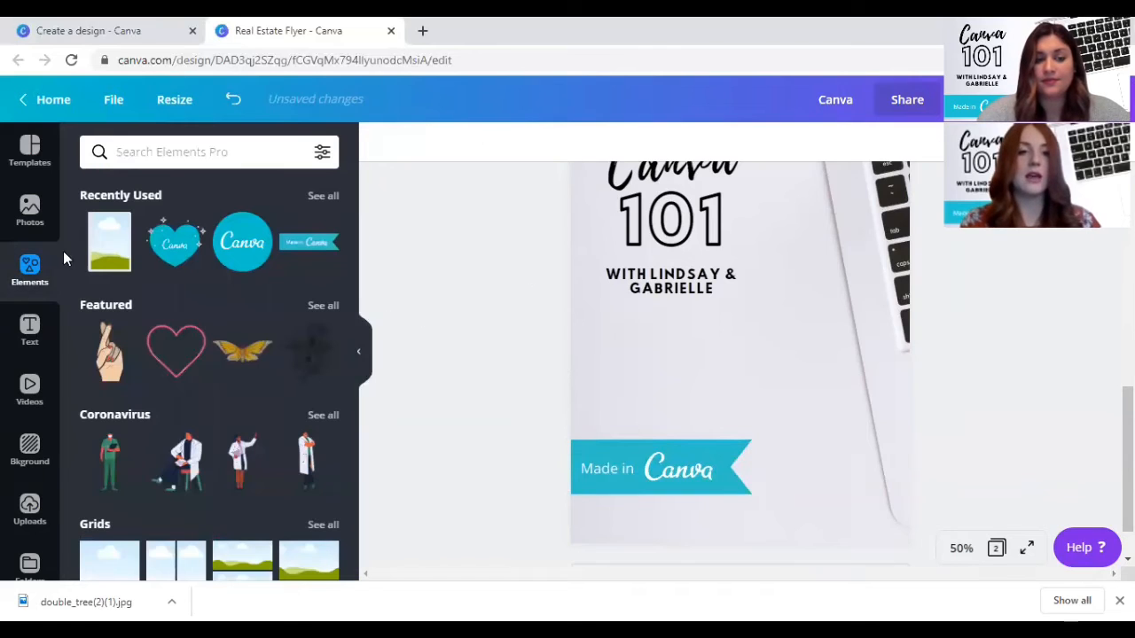
- Insert the recently used rectangular photo frame on page 2 and shrink it to about a third of its size
scroll(106, 245, down, 2)
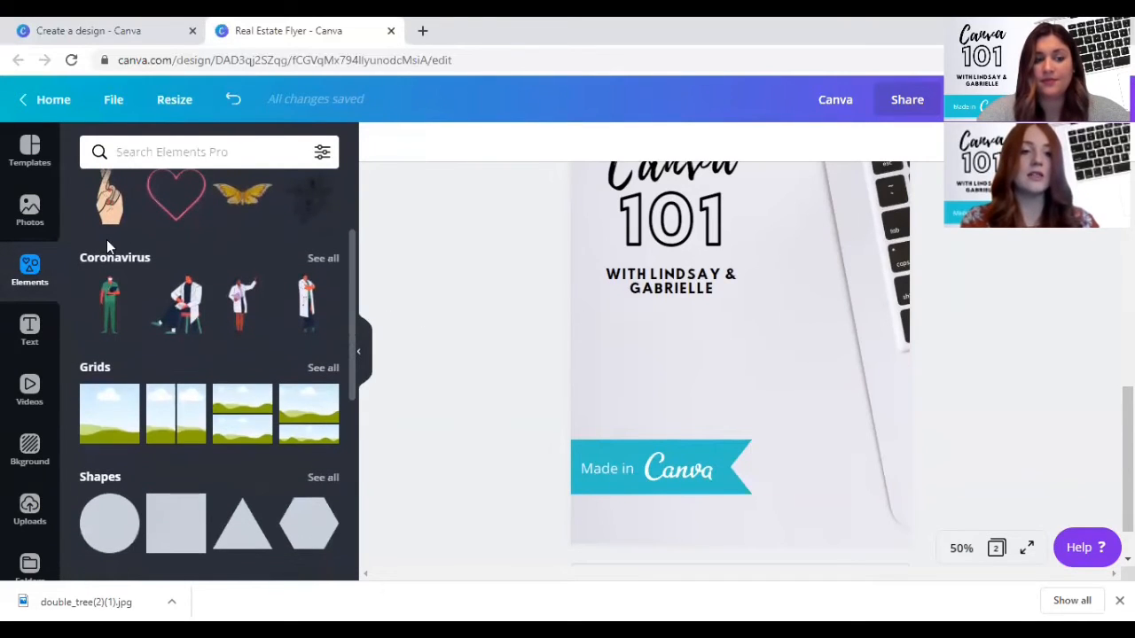
scroll(129, 195, up, 2)
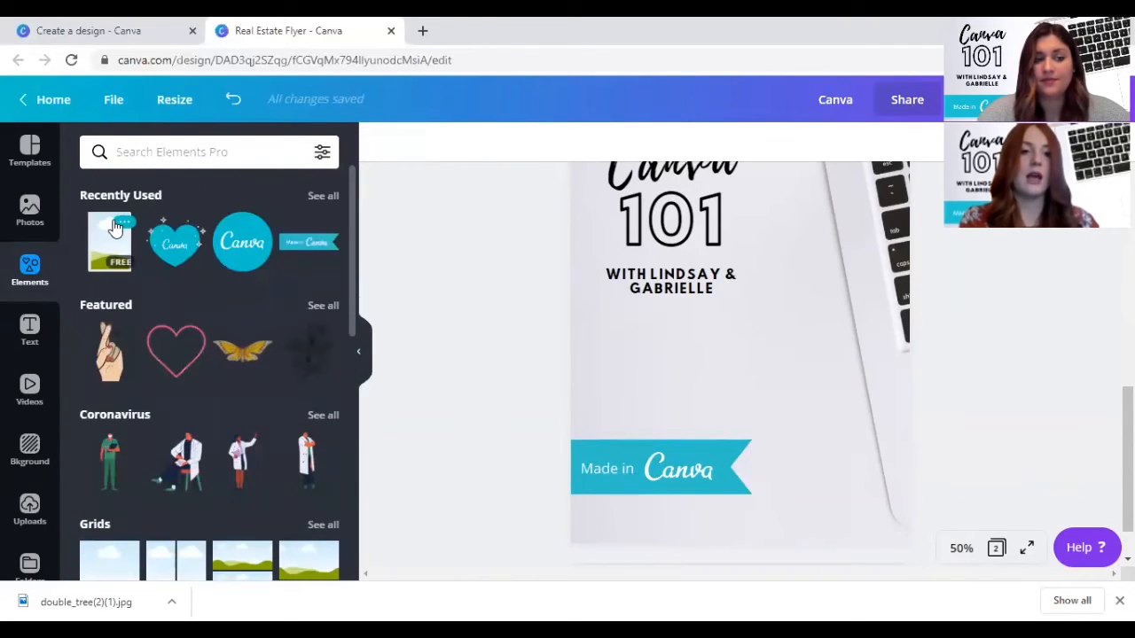
click(123, 223)
click(98, 233)
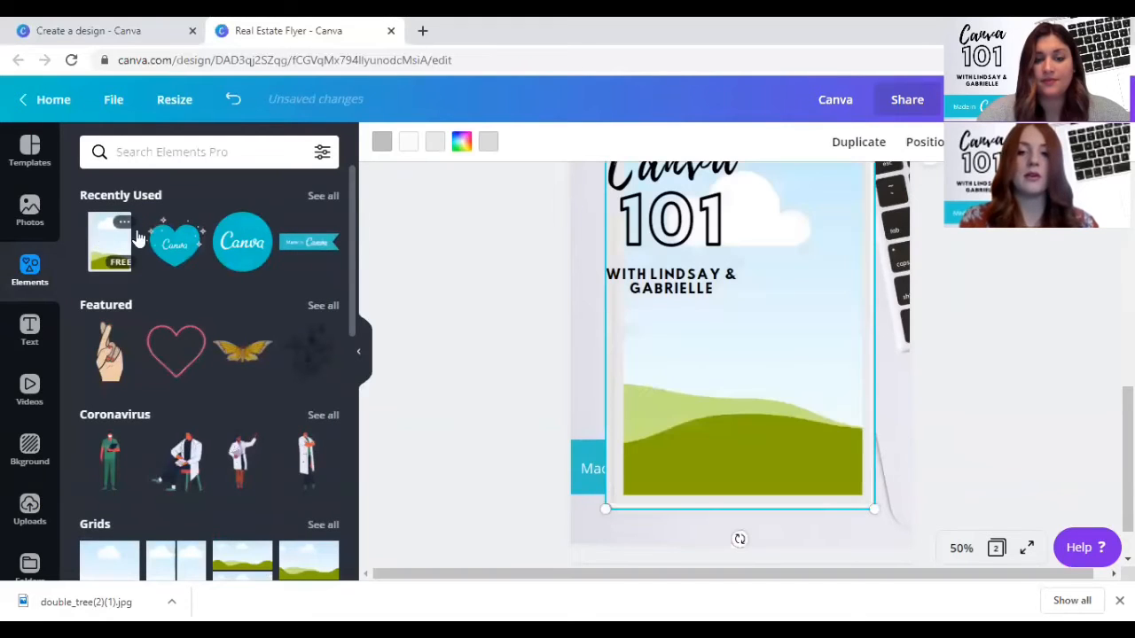
drag(699, 393, 709, 342)
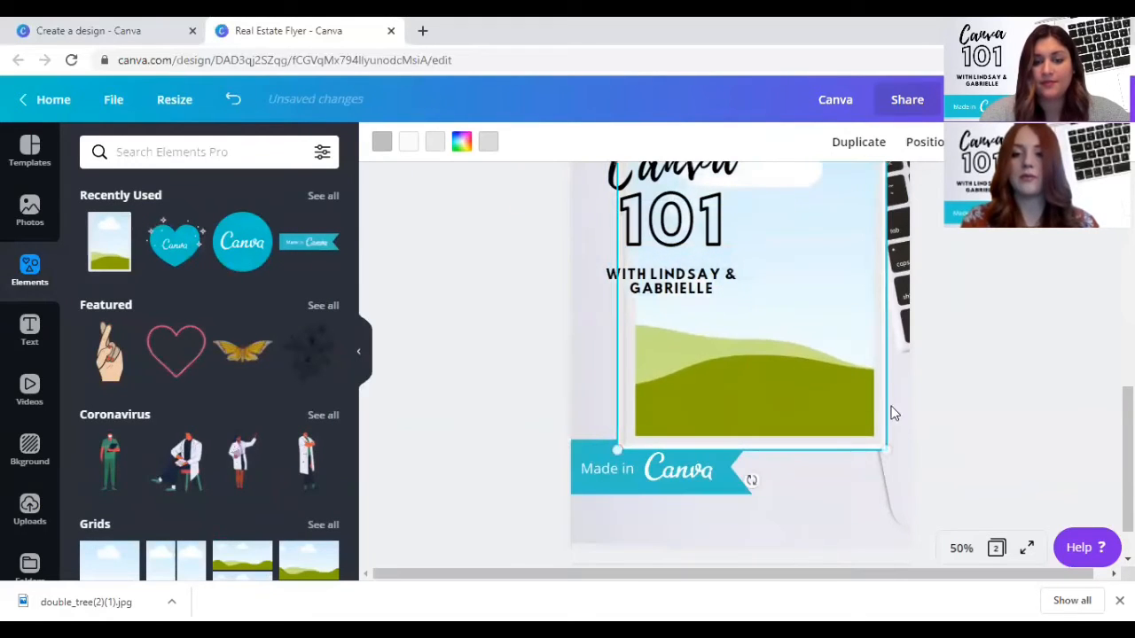
drag(895, 450, 709, 276)
- Place the small photo frame below the presenters' line near the page's left edge, and shift the "Made in Canva" ribbon slightly lower
scroll(663, 246, up, 1)
drag(663, 246, 637, 471)
scroll(627, 417, down, 3)
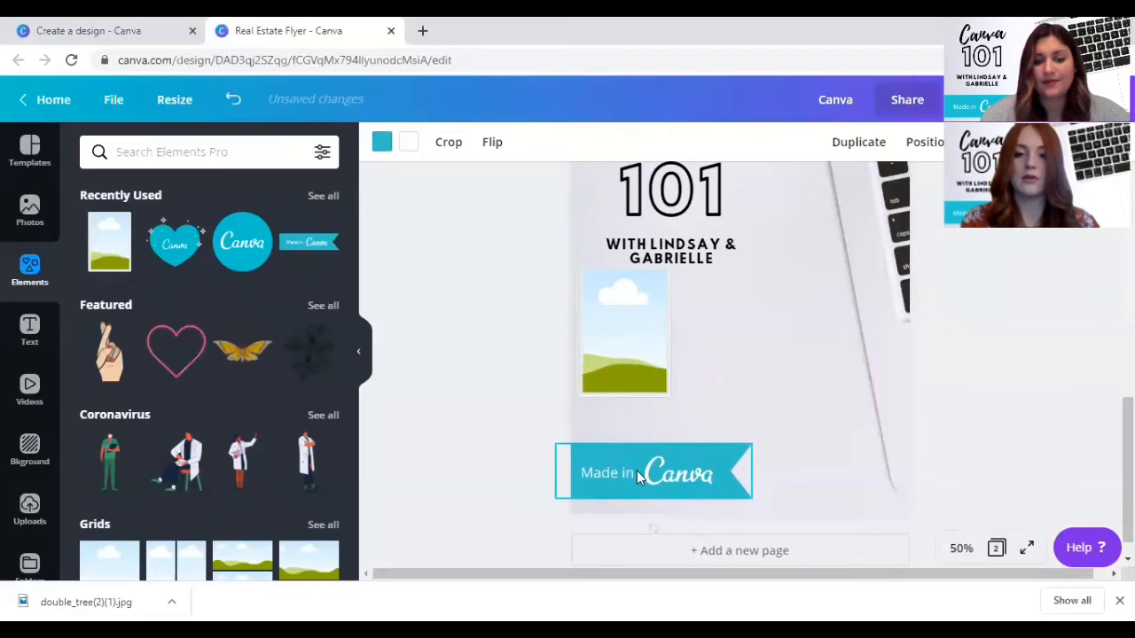
click(633, 362)
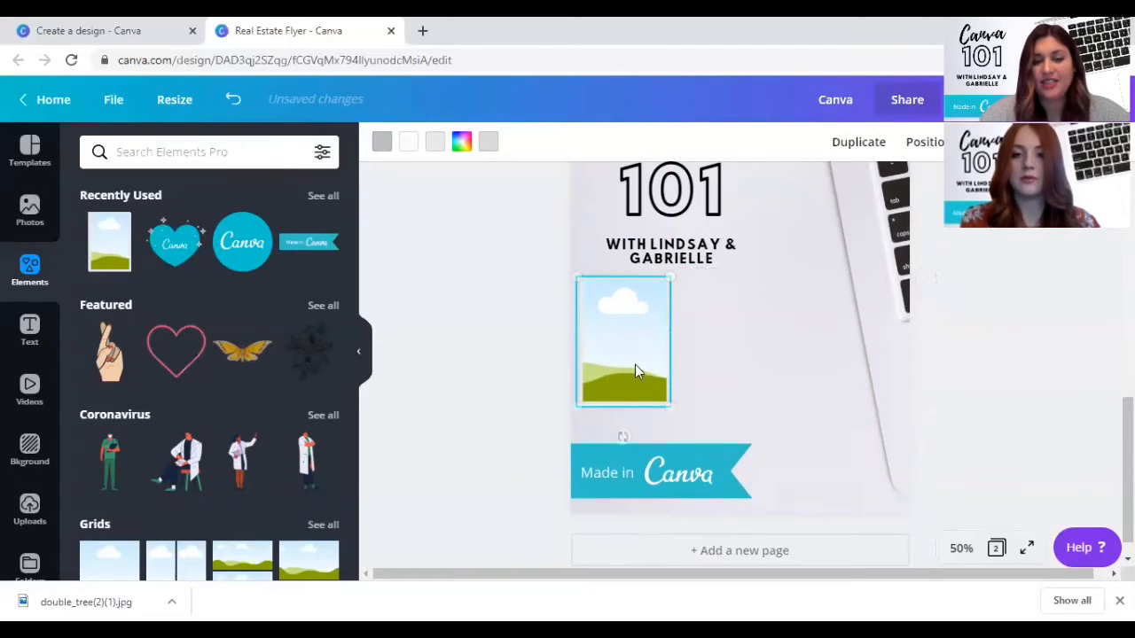
- Shrink the rectangular photo frame slightly and position it below the presenters' line, with its right edge on the heading's centre line
drag(671, 399, 661, 399)
mouse_move(620, 342)
mouse_down()
mouse_move(641, 342)
mouse_move(628, 342)
mouse_up()
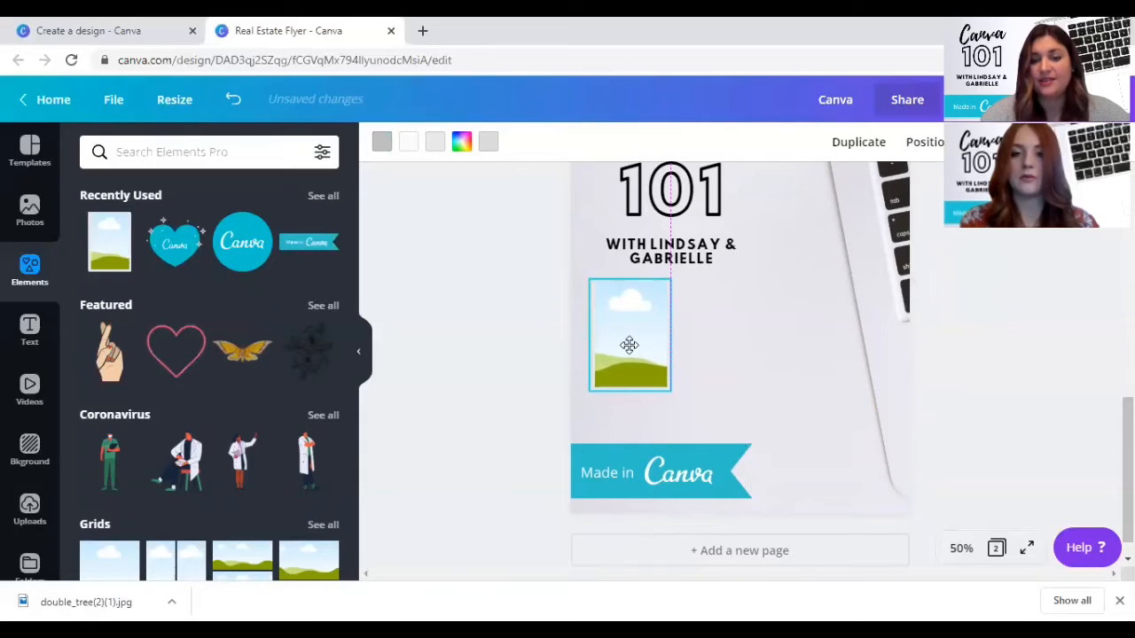
click(661, 256)
mouse_move(663, 333)
mouse_down()
mouse_move(641, 331)
mouse_move(657, 331)
mouse_up()
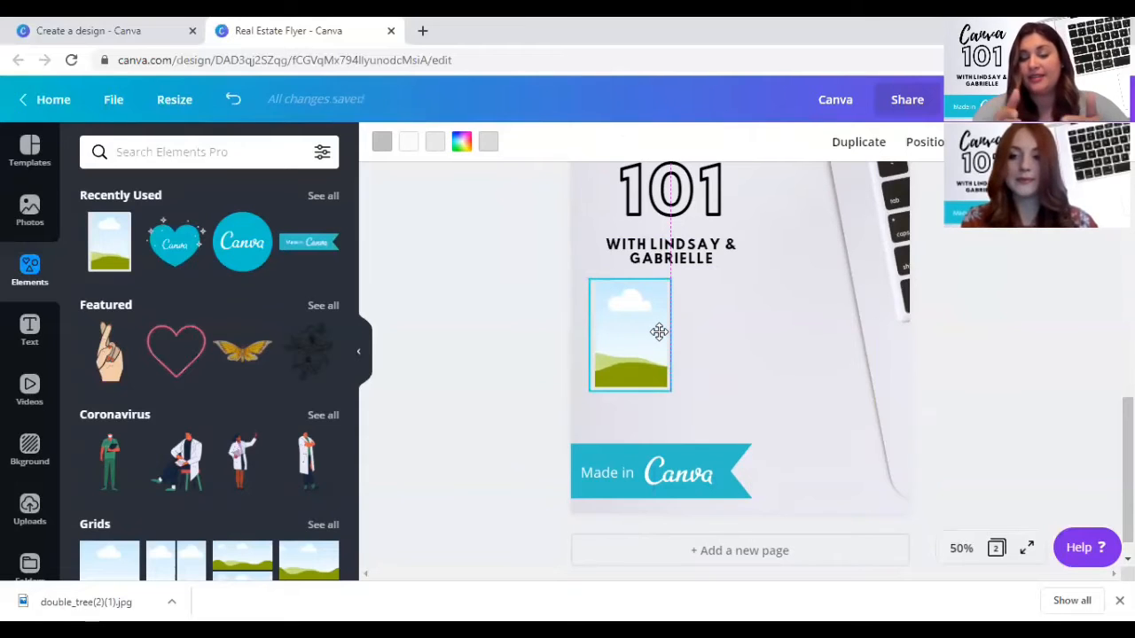
drag(659, 331, 658, 333)
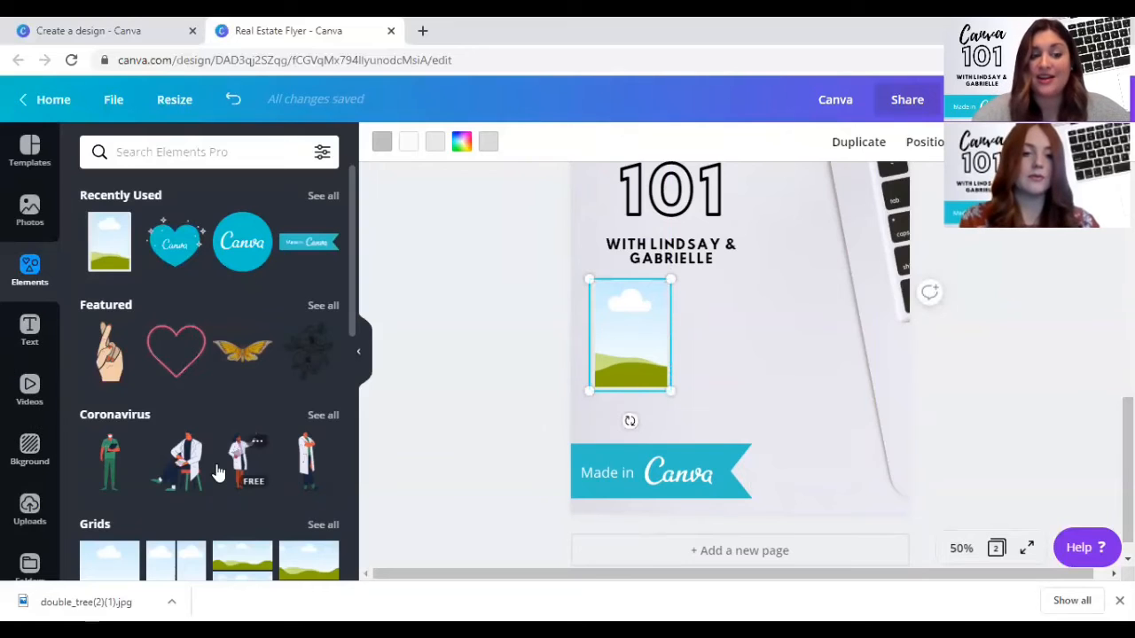
- Try a scalloped circular frame from the full frames collection beside the rectangular frame, and delete it
scroll(219, 472, down, 2)
scroll(219, 473, down, 4)
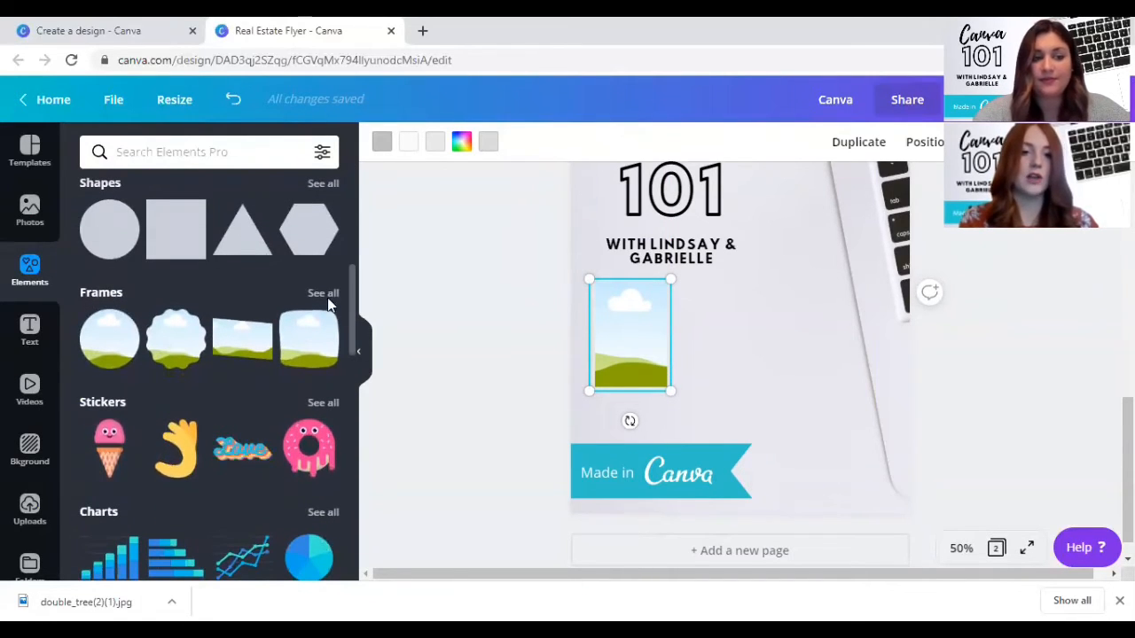
click(322, 294)
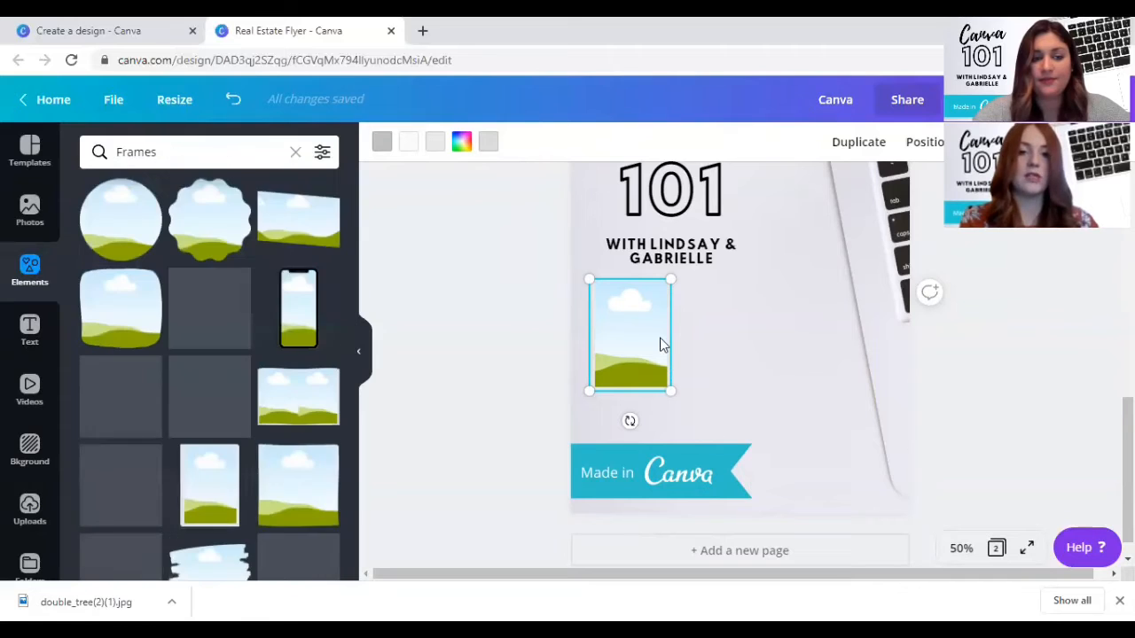
click(203, 221)
drag(779, 382, 719, 350)
drag(695, 306, 738, 361)
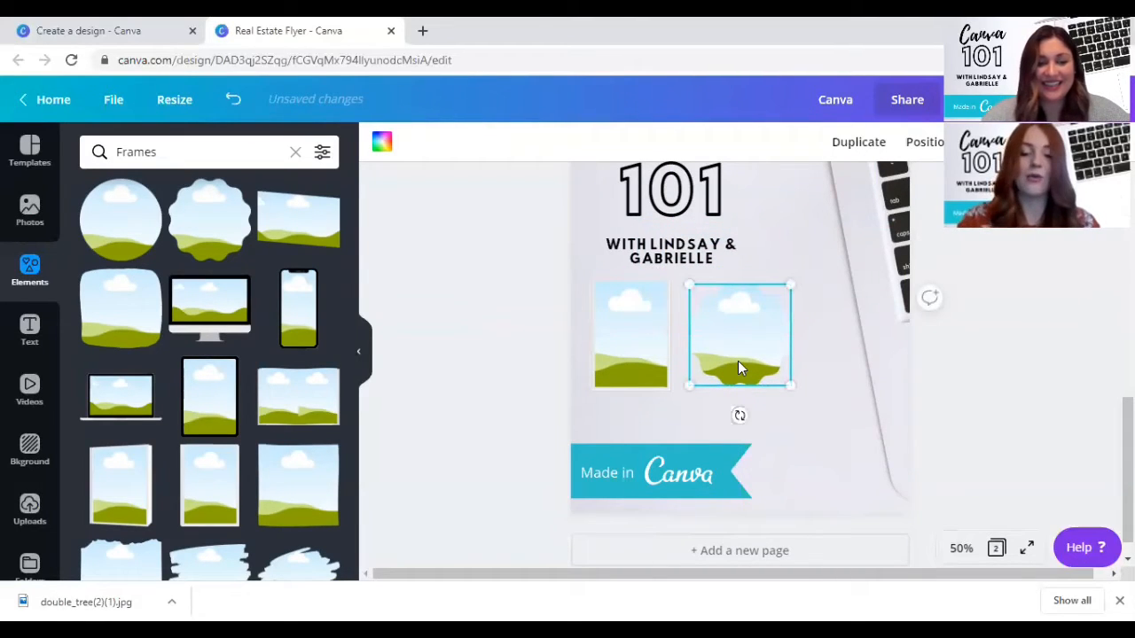
key(Delete)
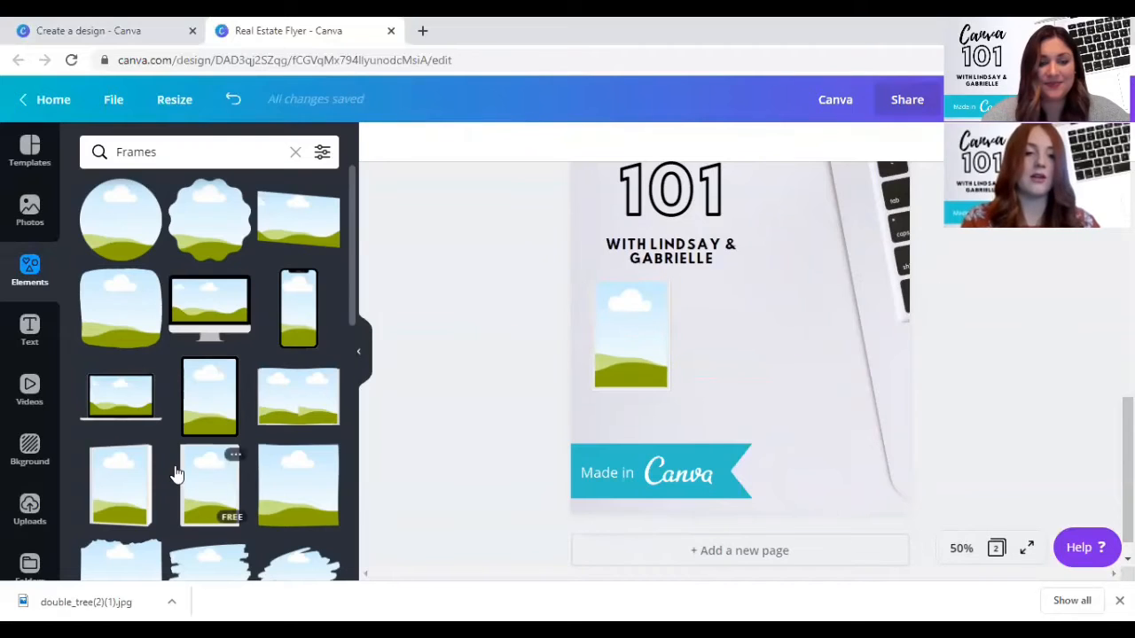
- Try a brush-stroke frame, shrunk and placed over the area below the presenters' line, and delete it
scroll(175, 470, down, 3)
click(197, 278)
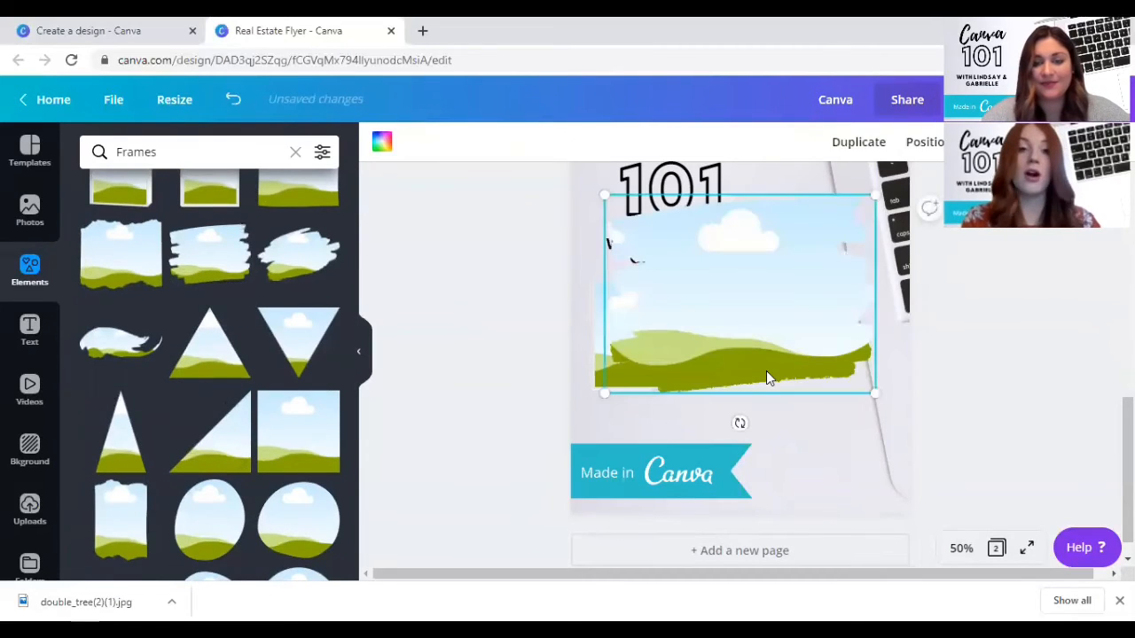
drag(774, 391, 780, 394)
mouse_move(889, 413)
mouse_down()
mouse_move(816, 372)
mouse_move(815, 357)
mouse_up()
drag(691, 307, 716, 370)
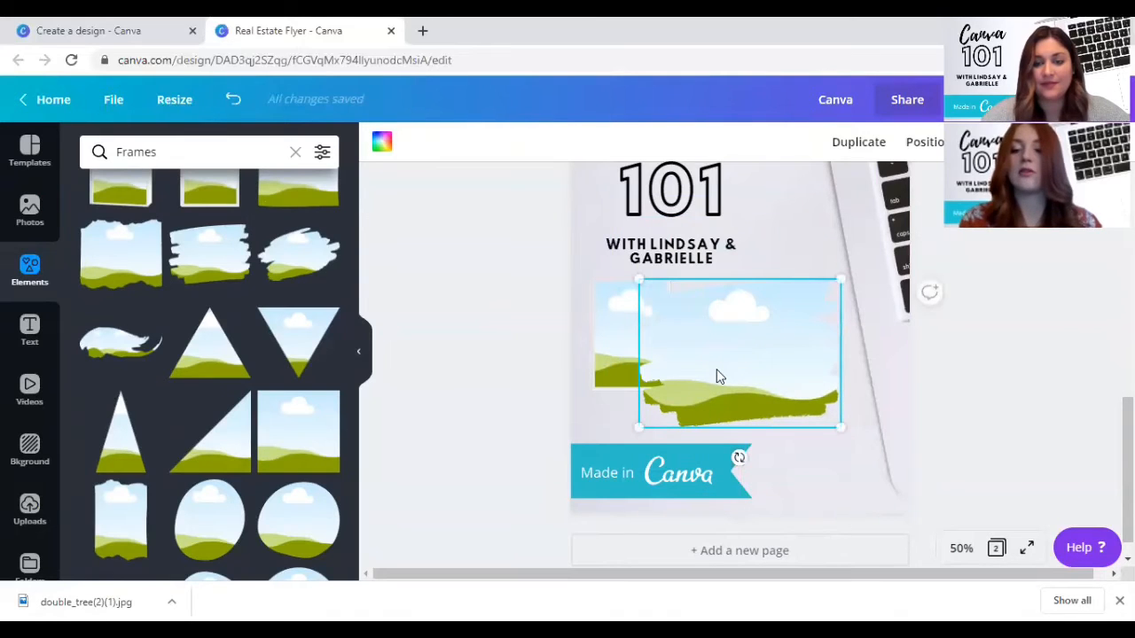
key(Delete)
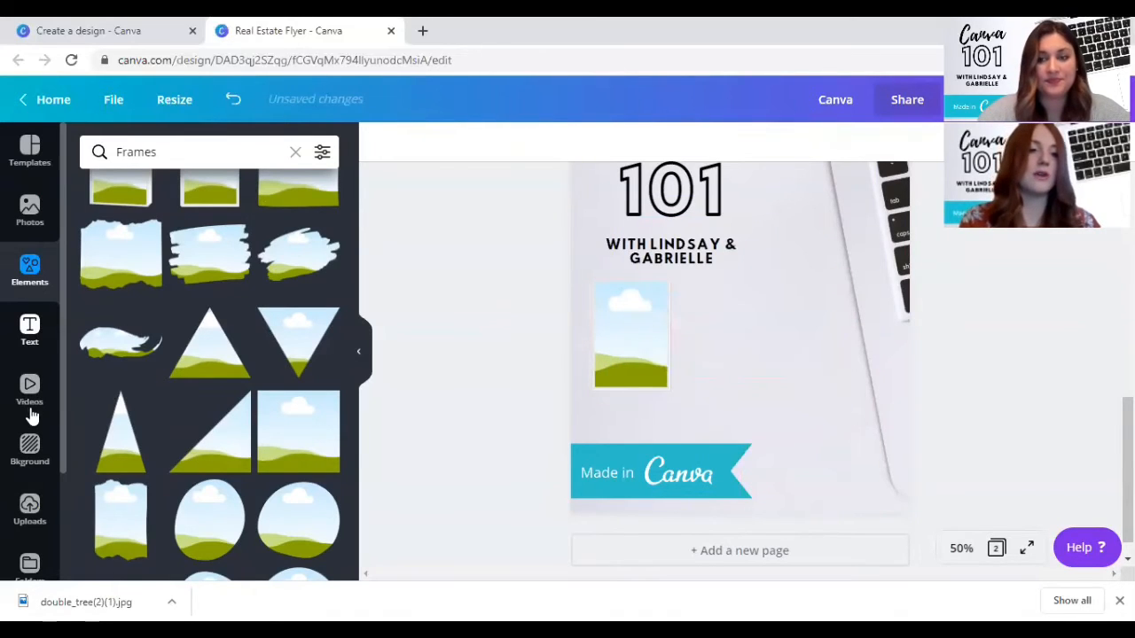
- Fill the rectangular frame with the uploaded portrait of the woman in the white blazer
click(29, 508)
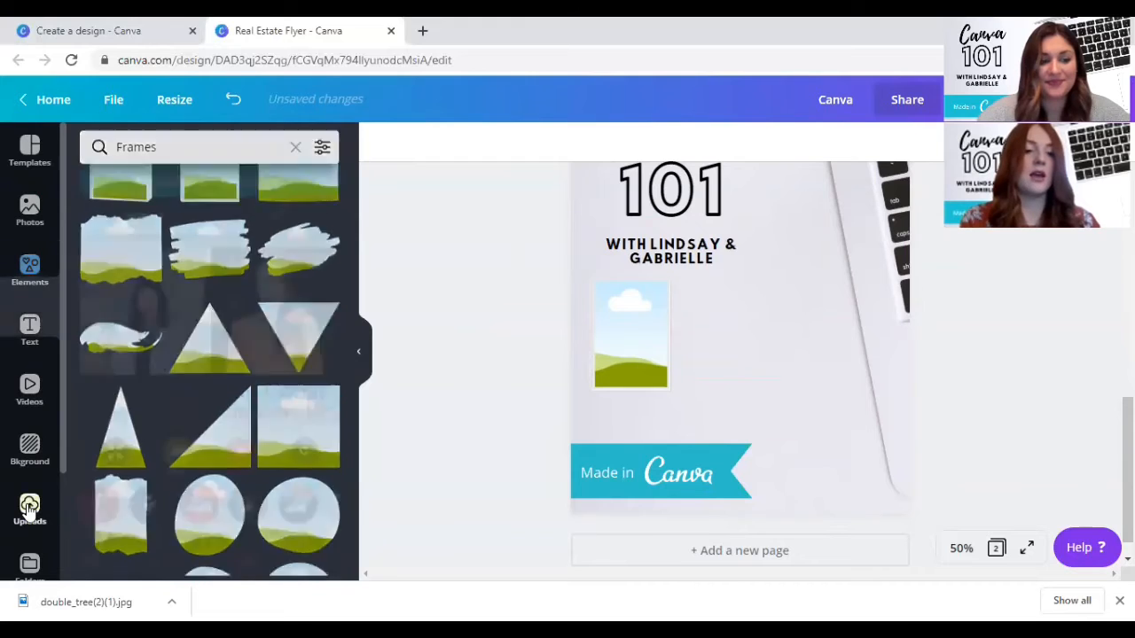
scroll(236, 333, down, 1)
scroll(236, 329, down, 1)
scroll(236, 329, up, 3)
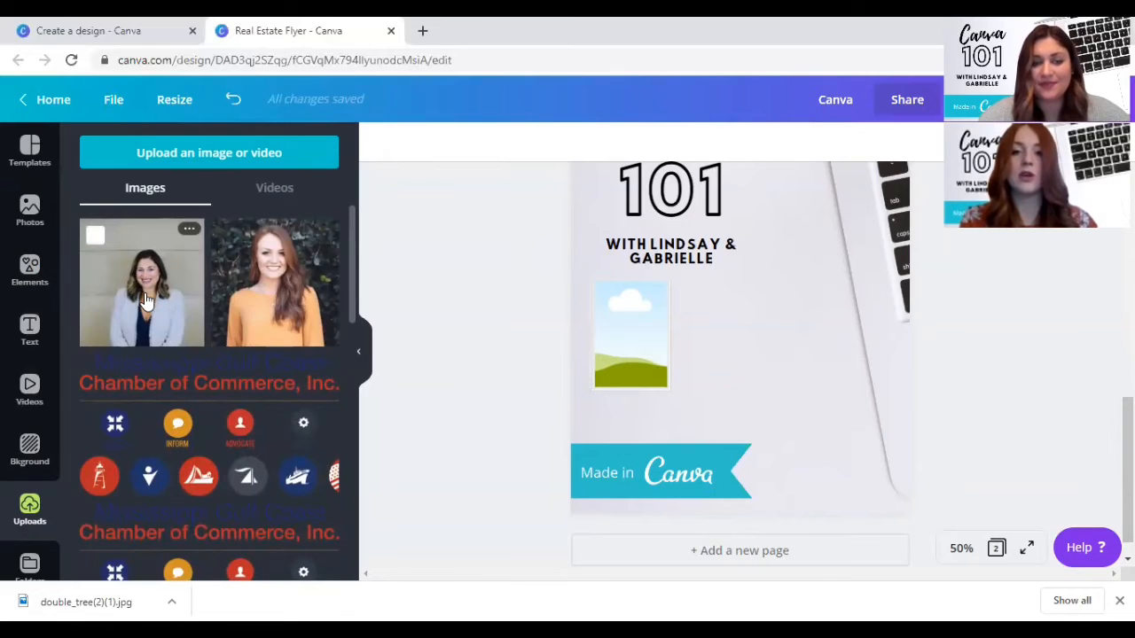
drag(146, 299, 633, 344)
click(715, 340)
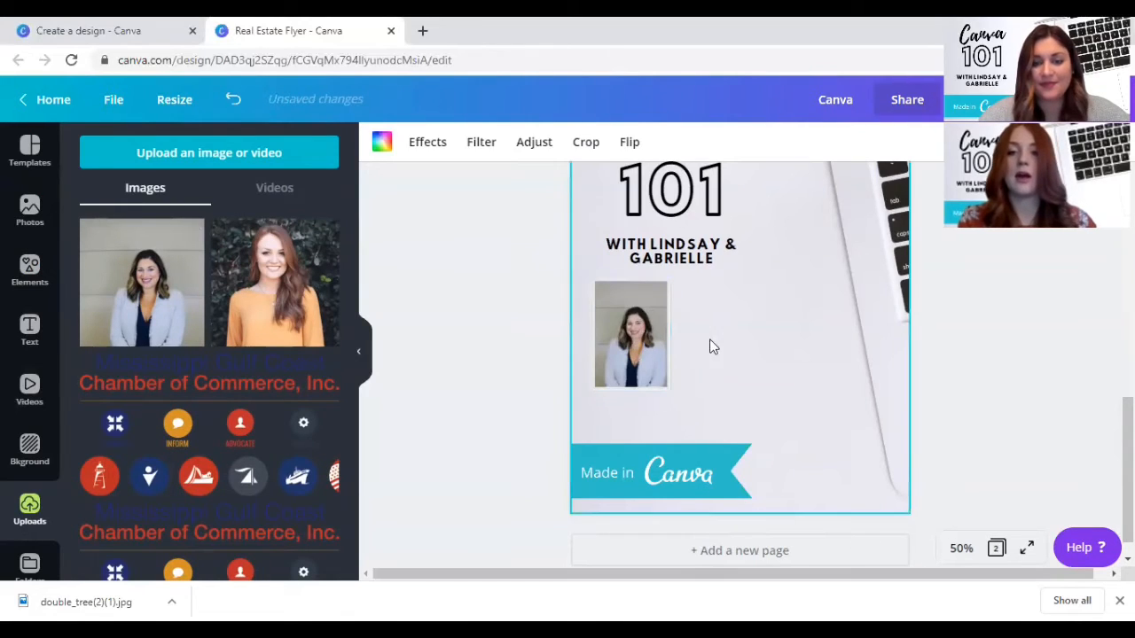
- Enlarge the white-blazer portrait inside its frame so the woman fills more of it, and apply the crop
click(632, 328)
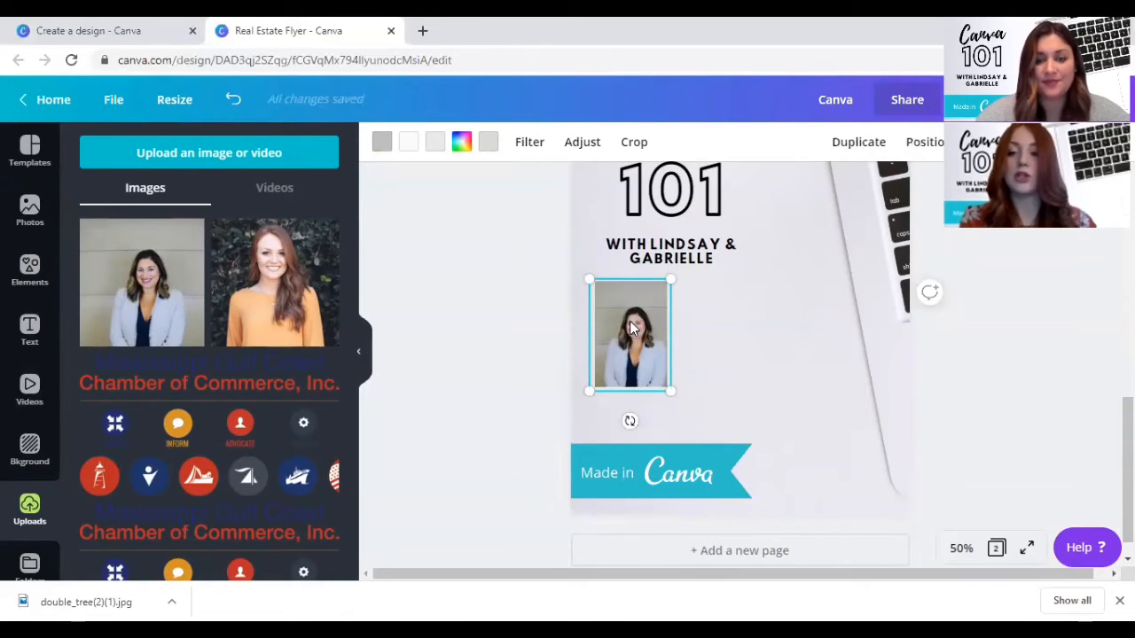
double_click(630, 324)
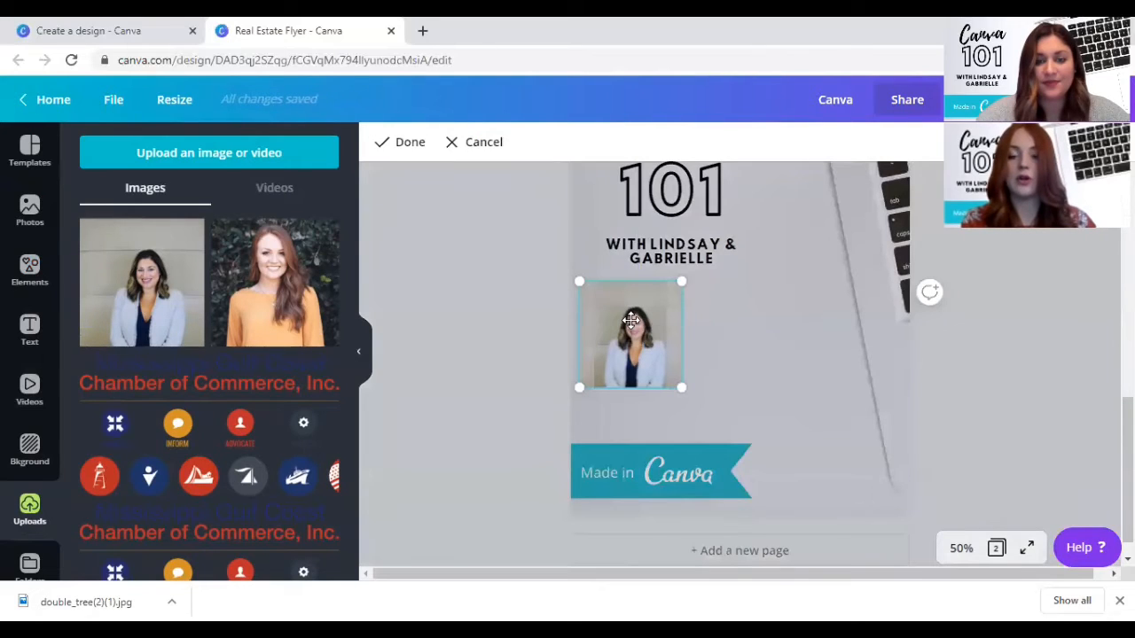
drag(578, 281, 562, 263)
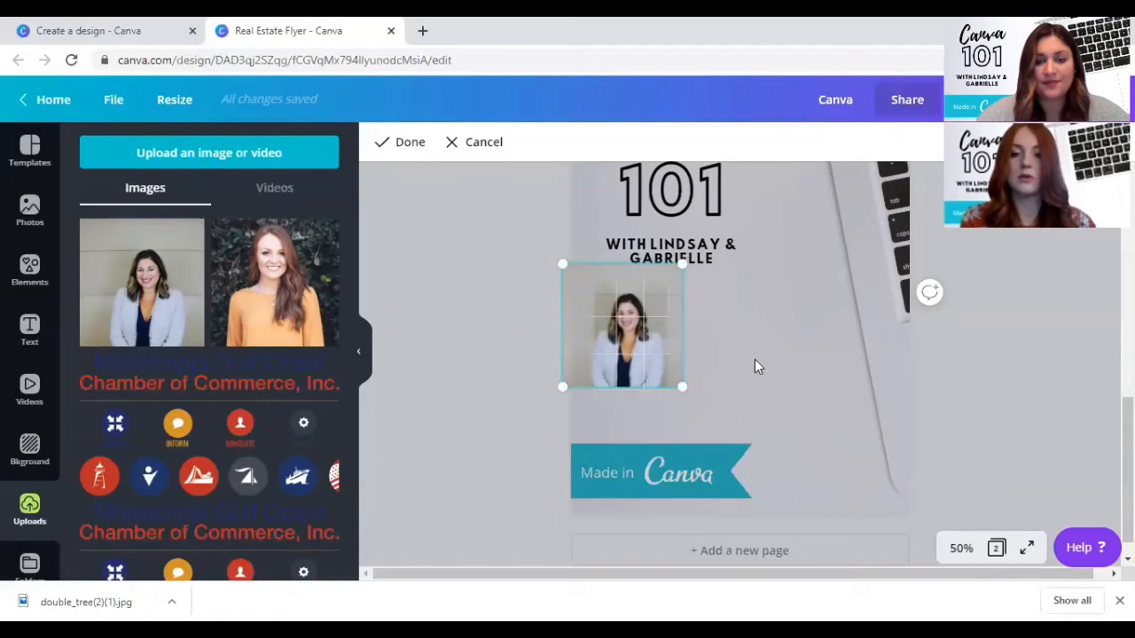
click(404, 145)
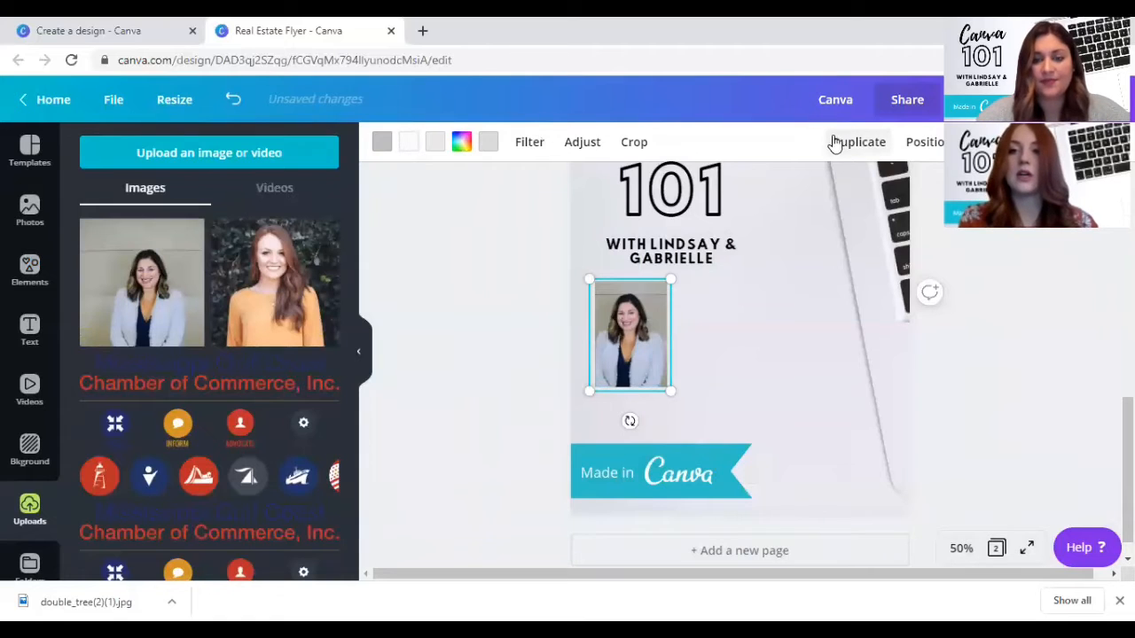
- Duplicate the framed portrait, place the copy level to its right, and replace its photo with the uploaded orange-top portrait
click(36, 271)
scroll(128, 230, up, 3)
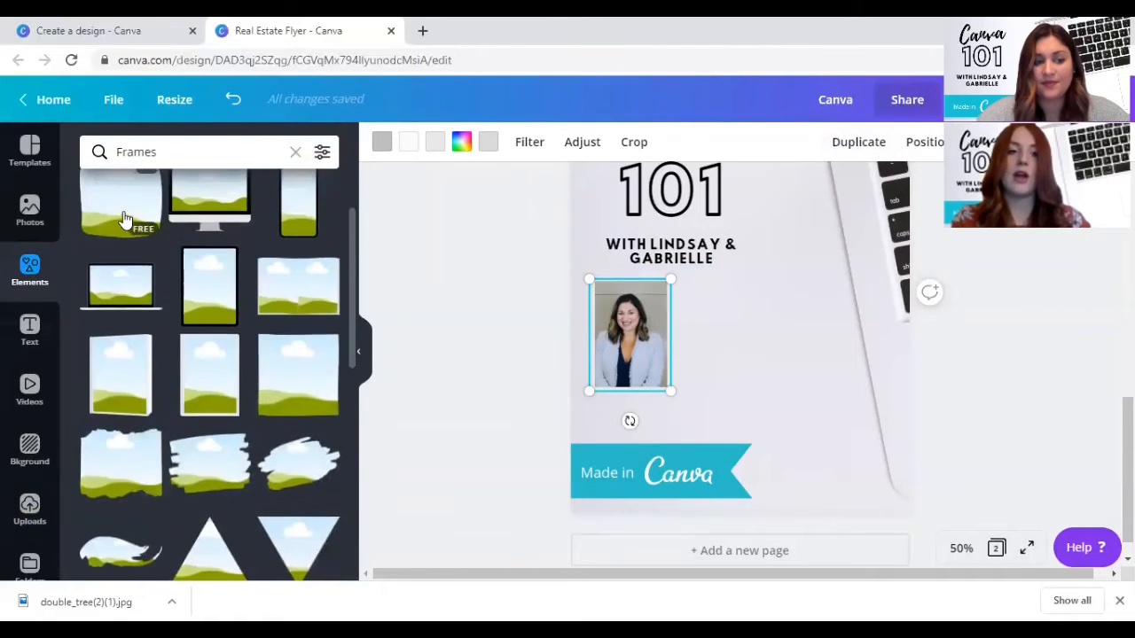
click(763, 288)
click(631, 327)
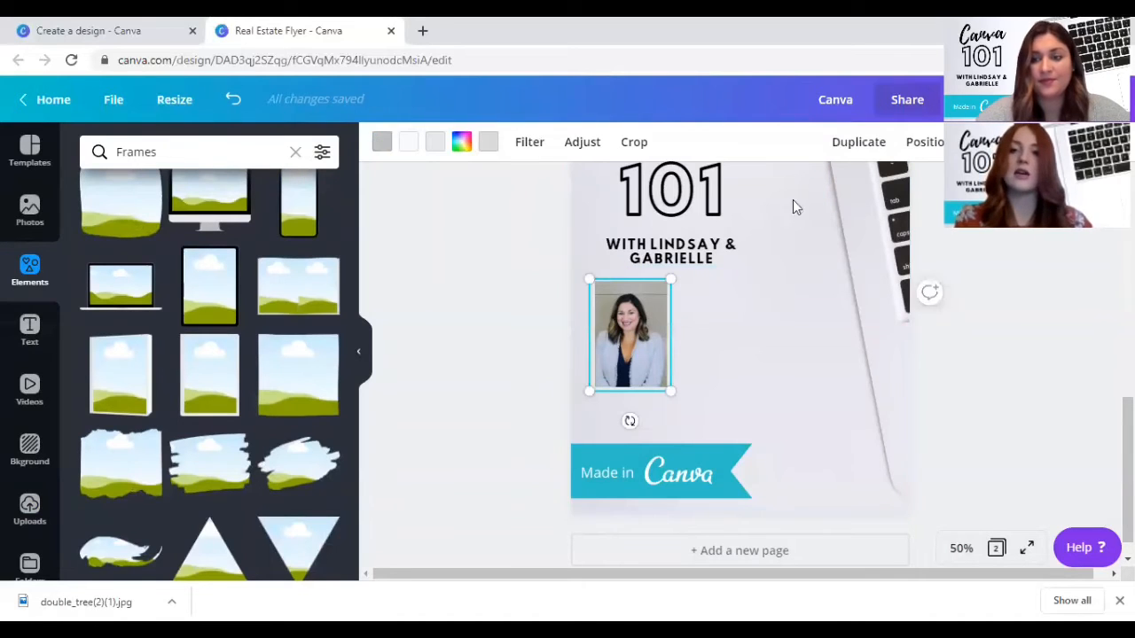
click(878, 144)
drag(649, 324, 740, 314)
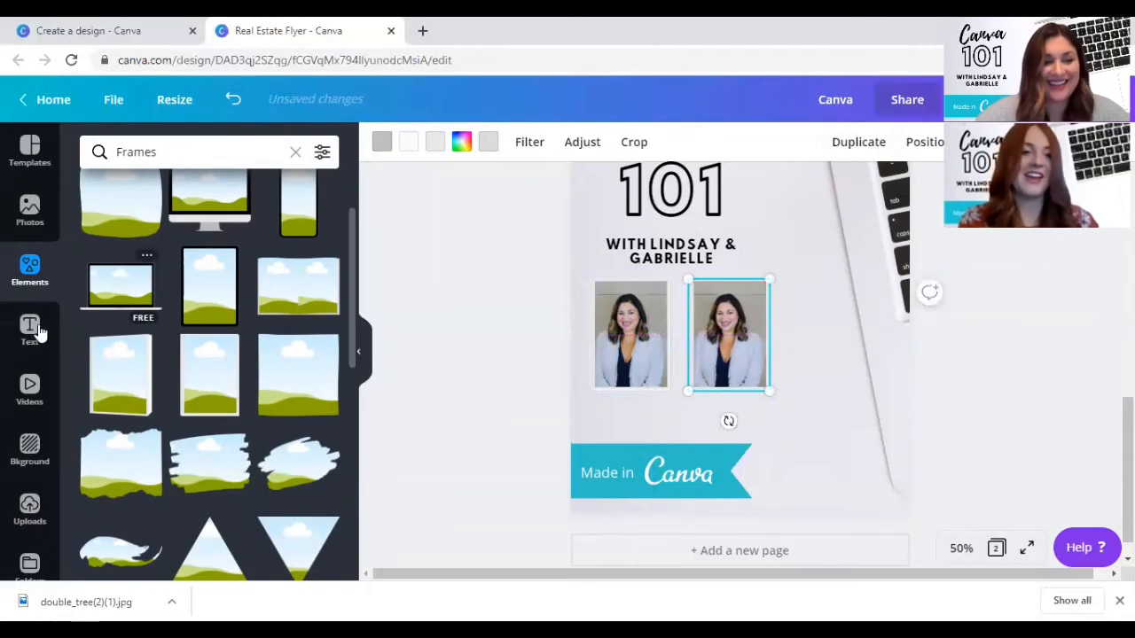
click(29, 505)
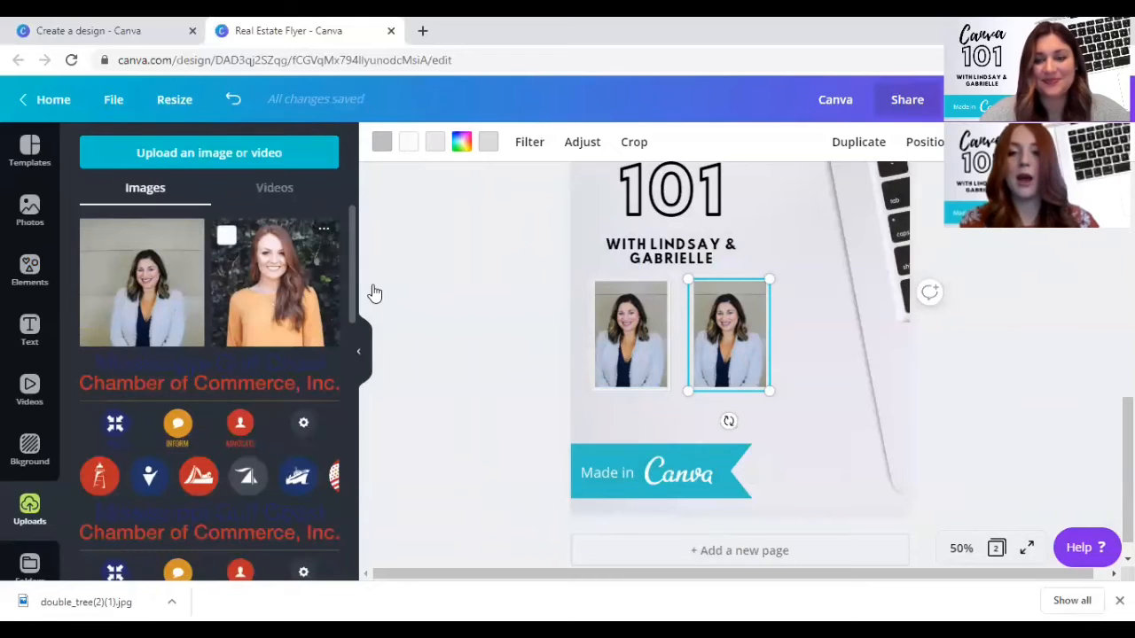
drag(374, 293, 729, 325)
- Enlarge the white-blazer portrait a little more within its frame, recentre the woman, and apply the crop
click(630, 335)
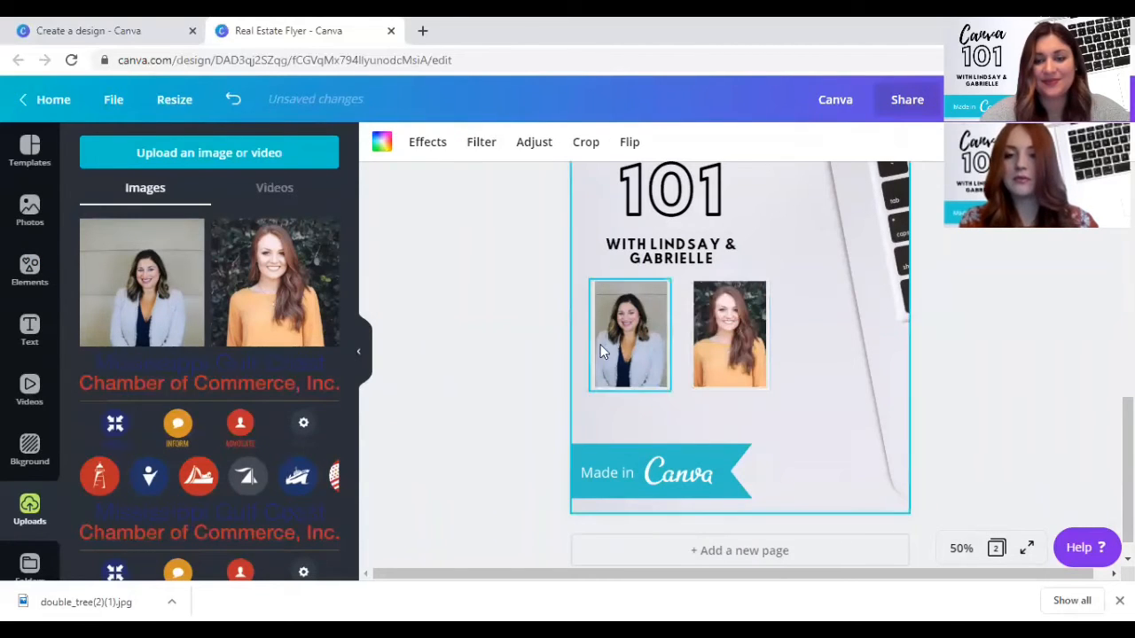
double_click(630, 335)
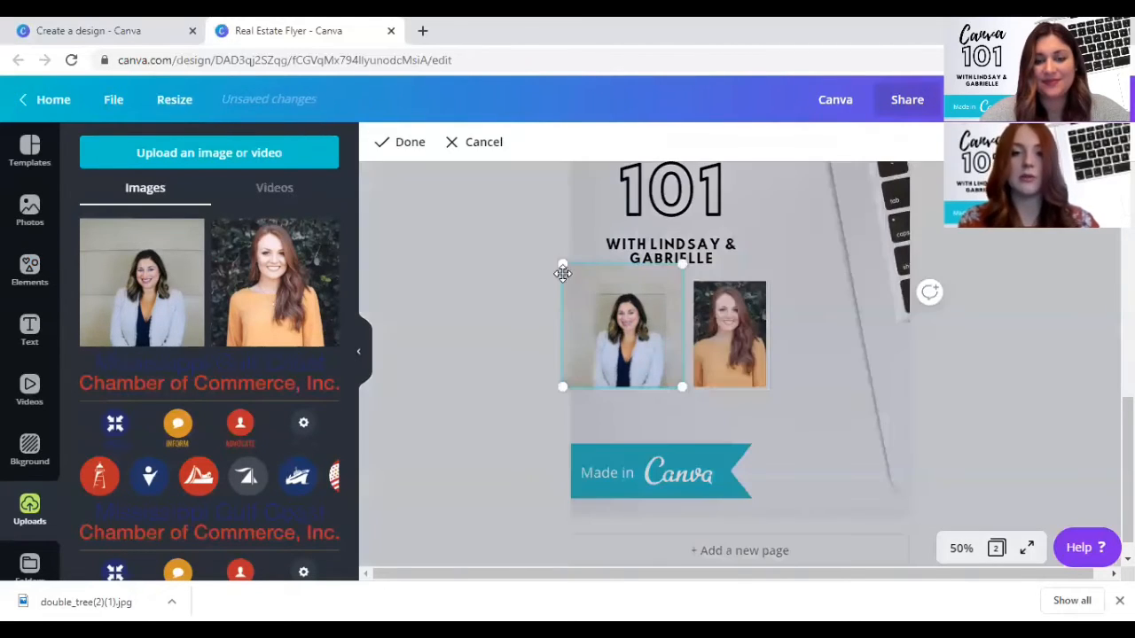
drag(559, 259, 548, 255)
drag(644, 356, 657, 352)
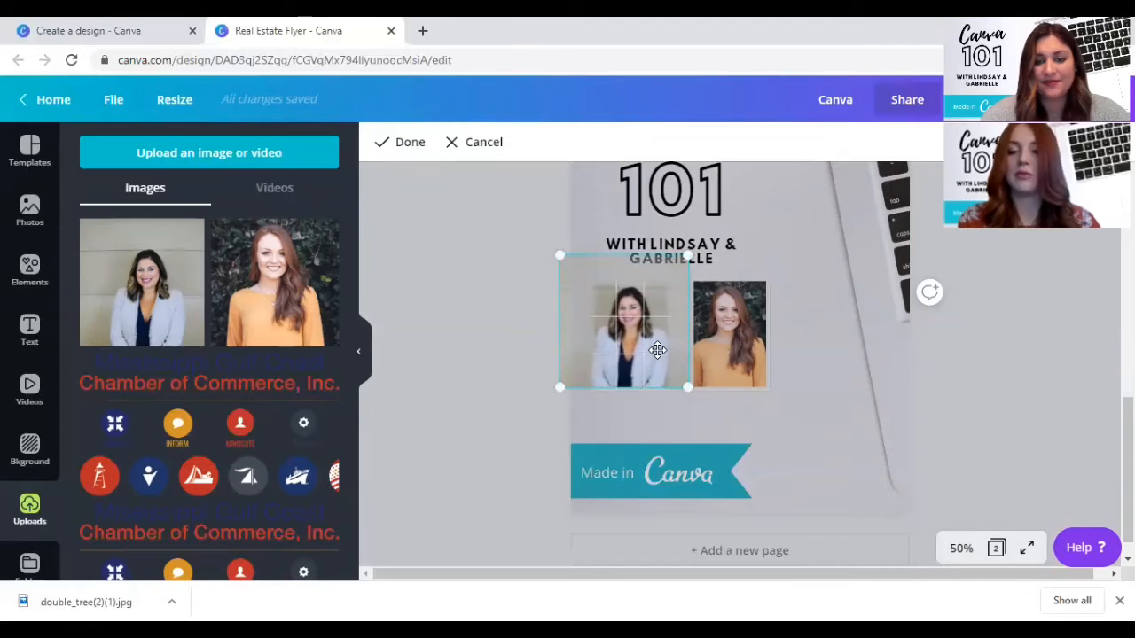
click(806, 355)
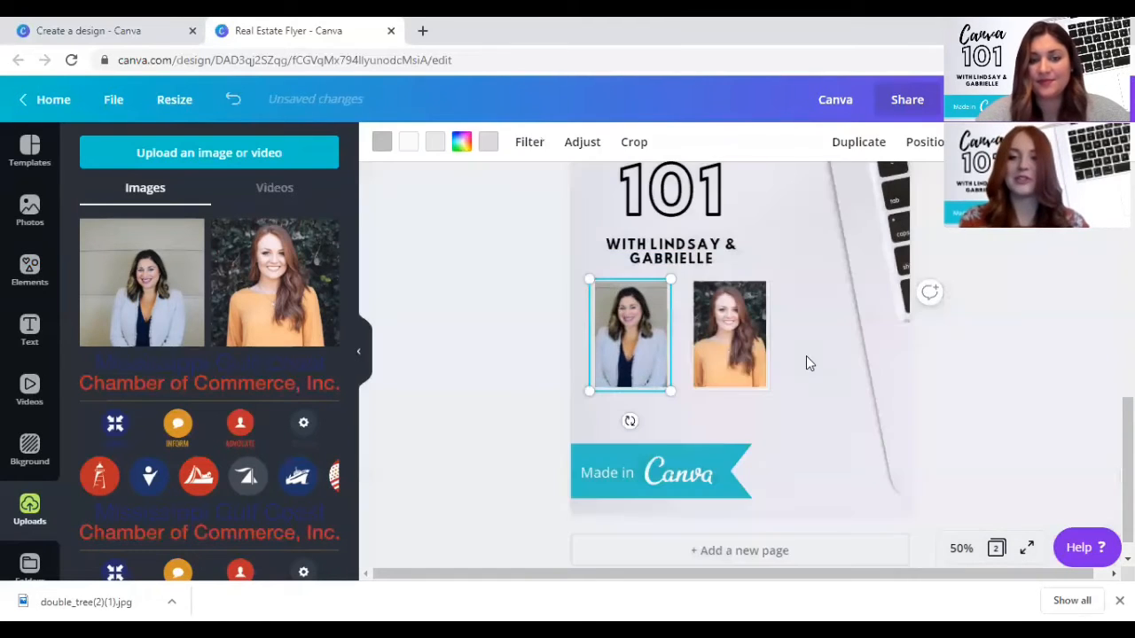
click(448, 318)
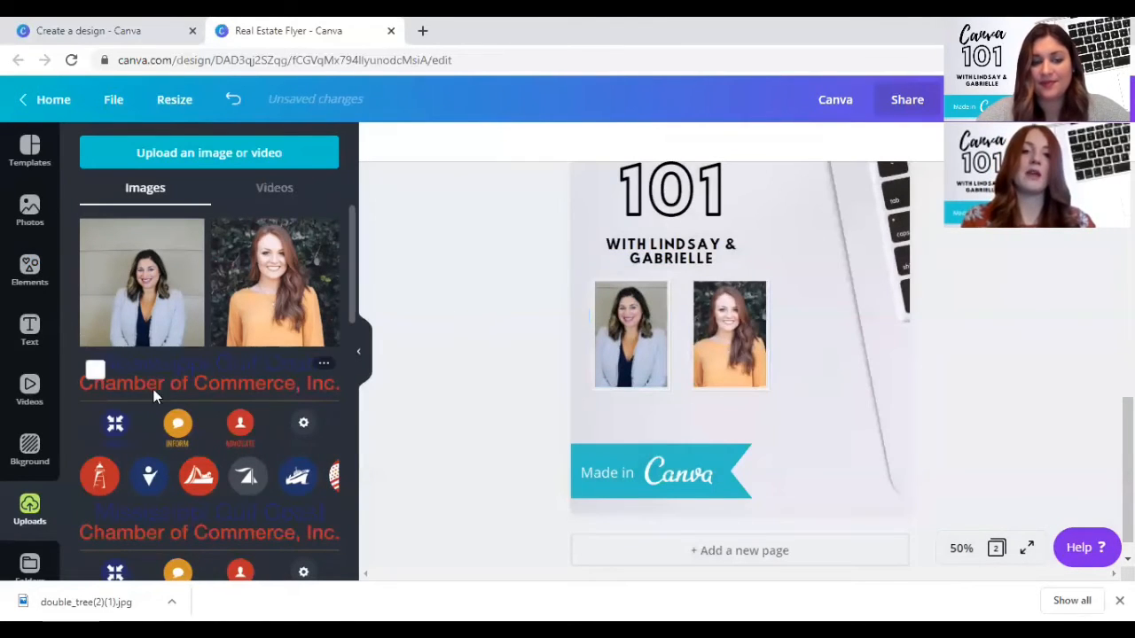
- Move both framed portraits together slightly up and left so they are centred below the presenters' line
drag(482, 326, 731, 325)
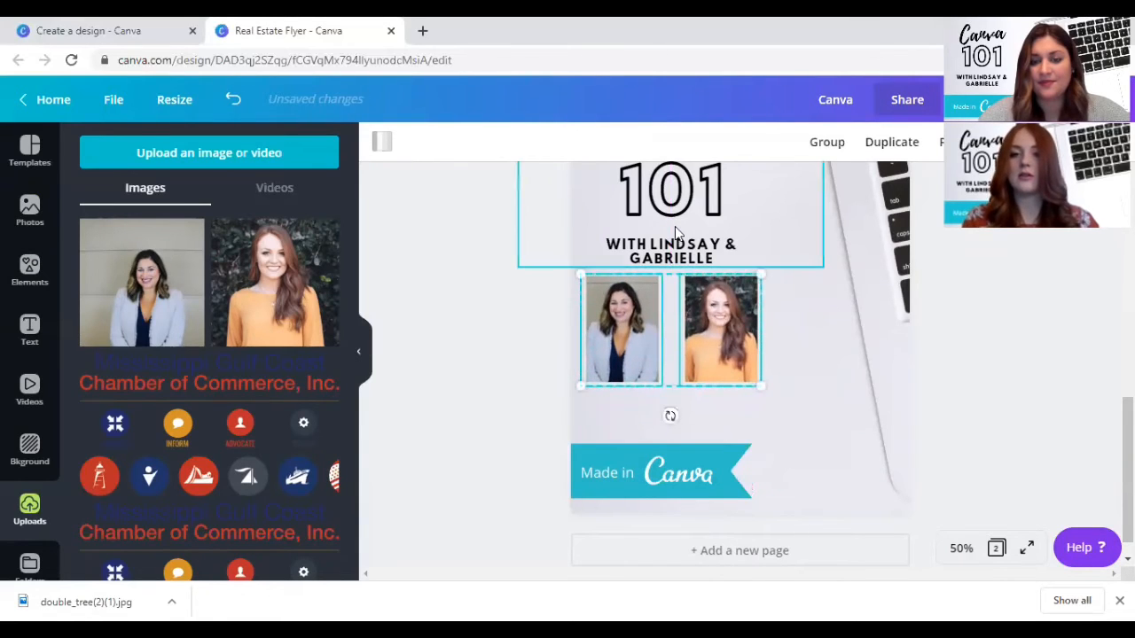
click(673, 224)
click(824, 329)
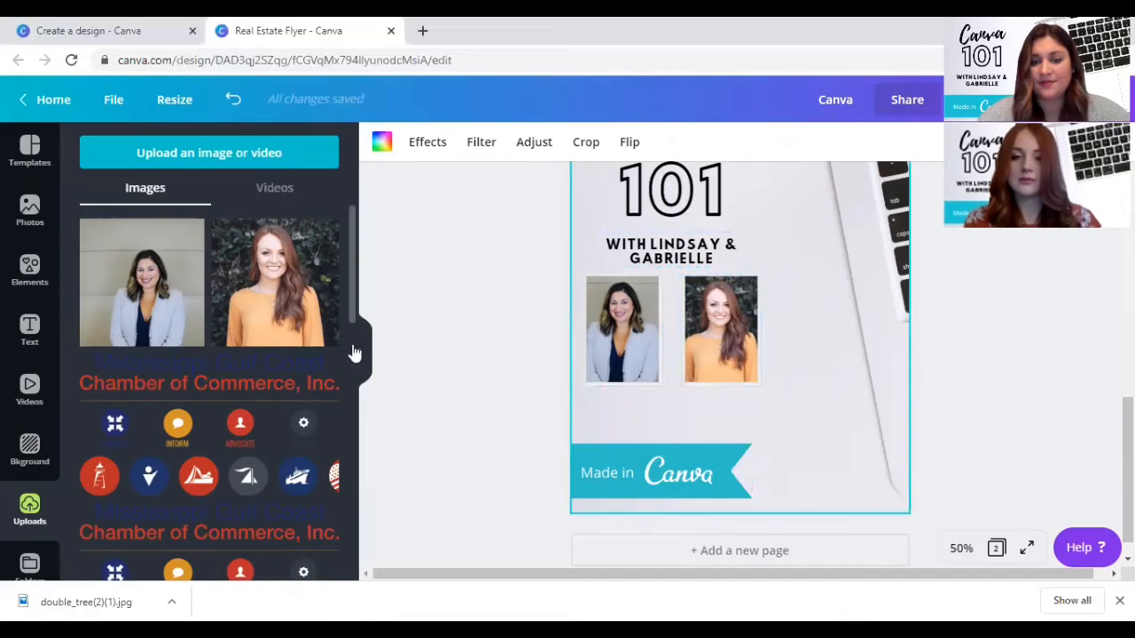
click(523, 342)
- Shift the Canva 101 heading group slightly higher on page 2, and move the two portraits up beneath it
scroll(523, 342, up, 2)
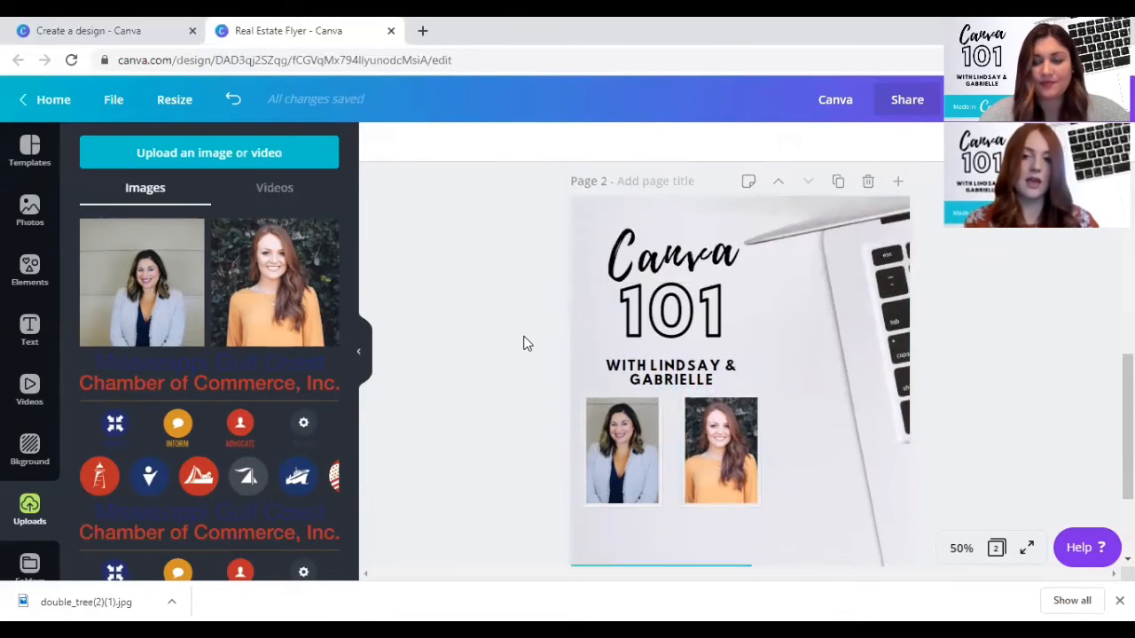
click(724, 347)
drag(719, 327, 720, 328)
drag(533, 428, 736, 460)
click(555, 460)
scroll(555, 460, down, 2)
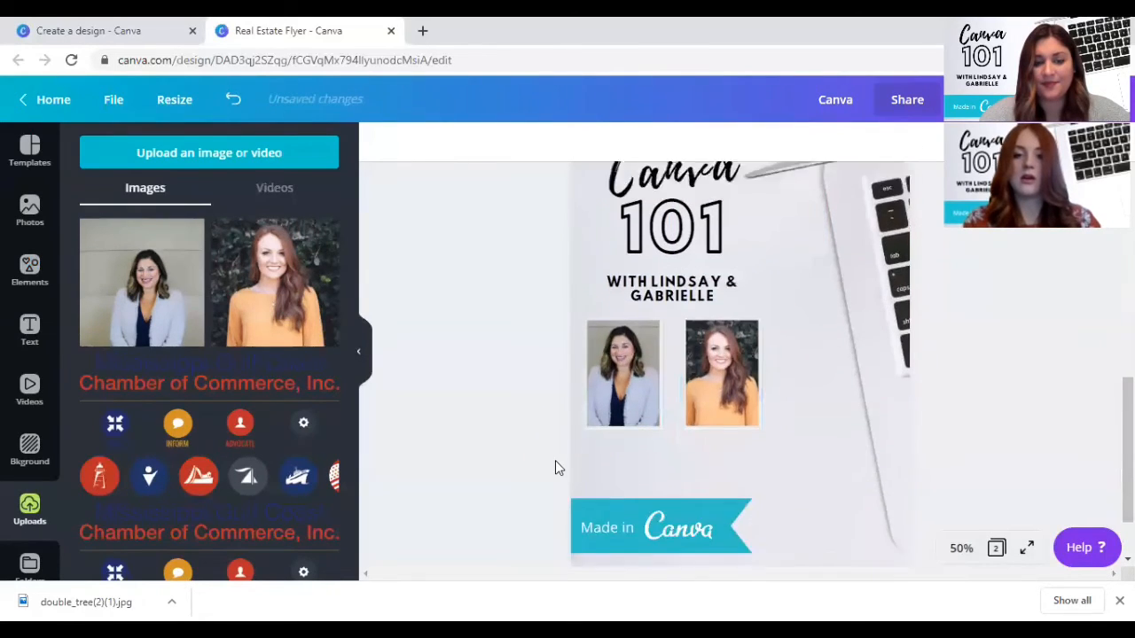
- Place the uploaded Mississippi Gulf Coast Chamber of Commerce logo below the portraits, and nudge the "Made in Canva" ribbon lower to clear it
click(215, 398)
drag(751, 358, 701, 442)
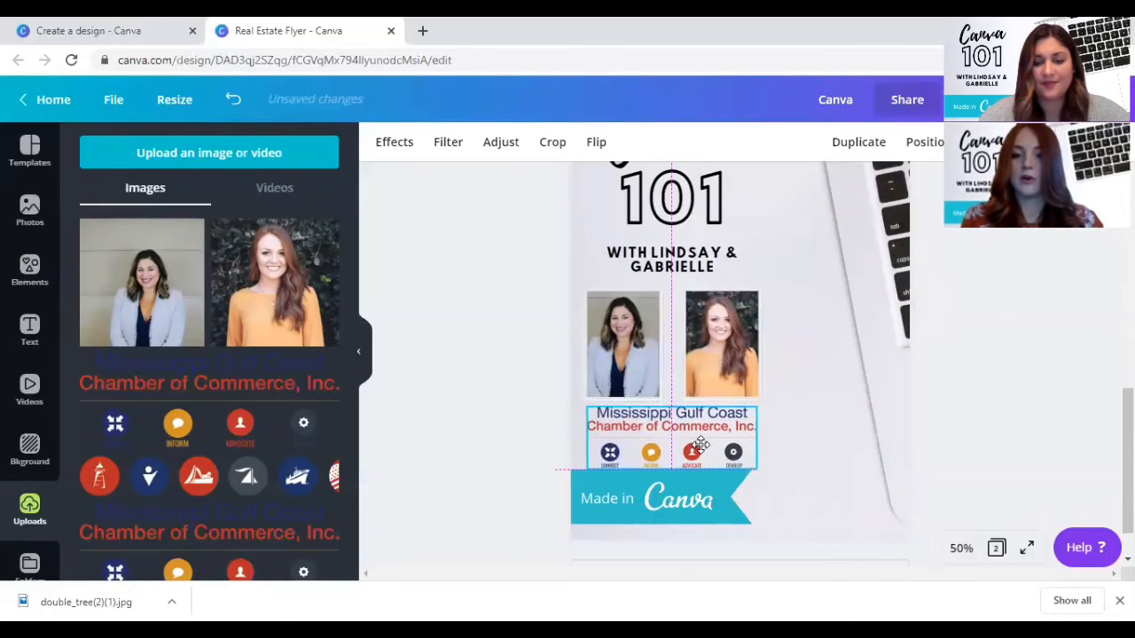
click(705, 508)
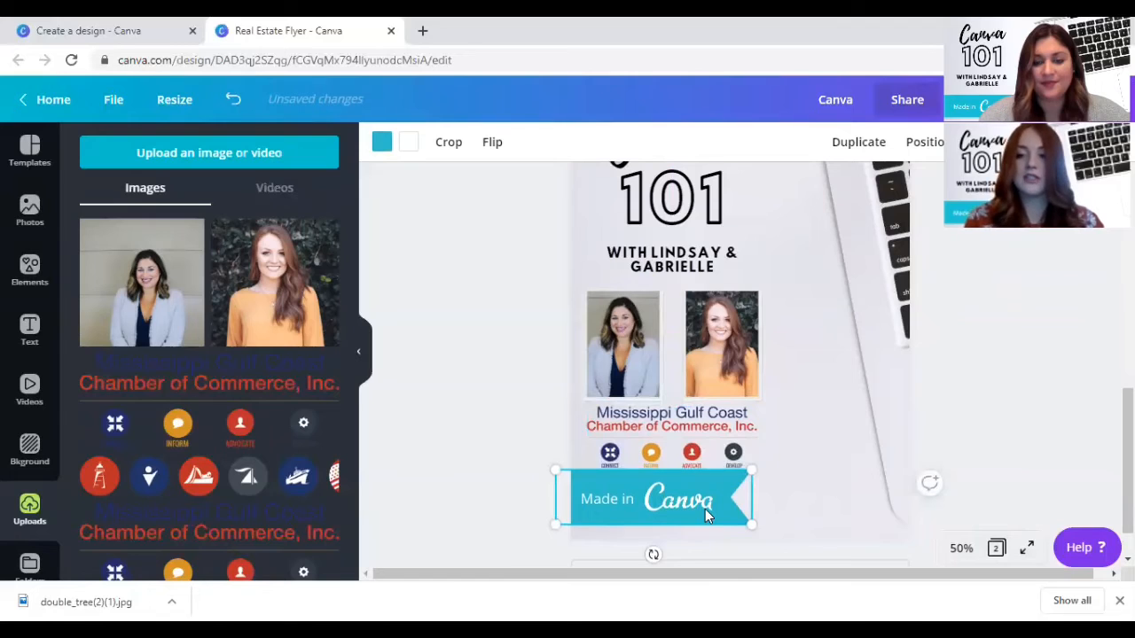
key(Down)
key(Down)
key(Down)
key(Down)
key(Down)
key(Down)
key(Down)
key(Down)
key(Down)
key(Down)
key(Down)
key(Down)
key(Down)
key(Down)
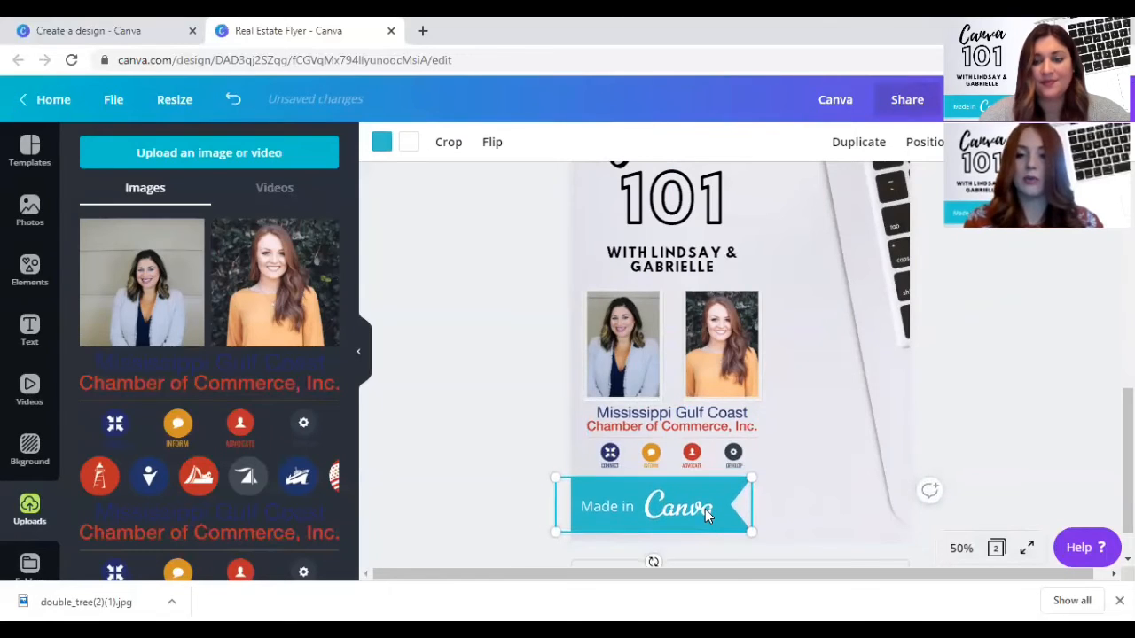
click(685, 483)
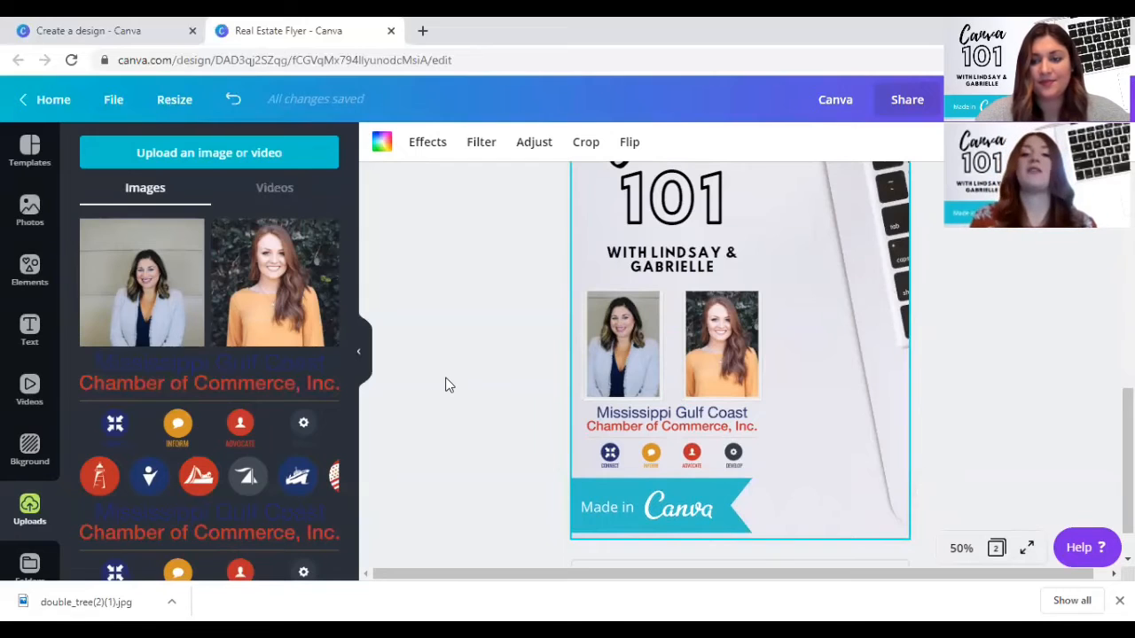
scroll(447, 384, up, 2)
scroll(448, 384, down, 3)
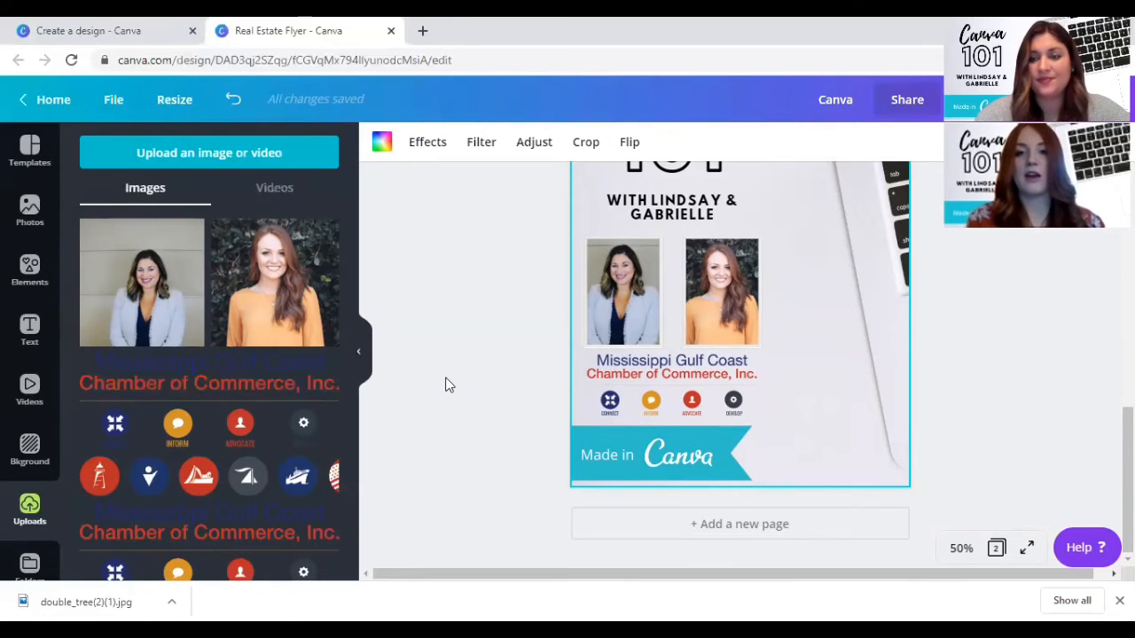
- Shrink the Chamber of Commerce logo on page 2 slightly and centre it between the portraits and the ribbon
click(636, 395)
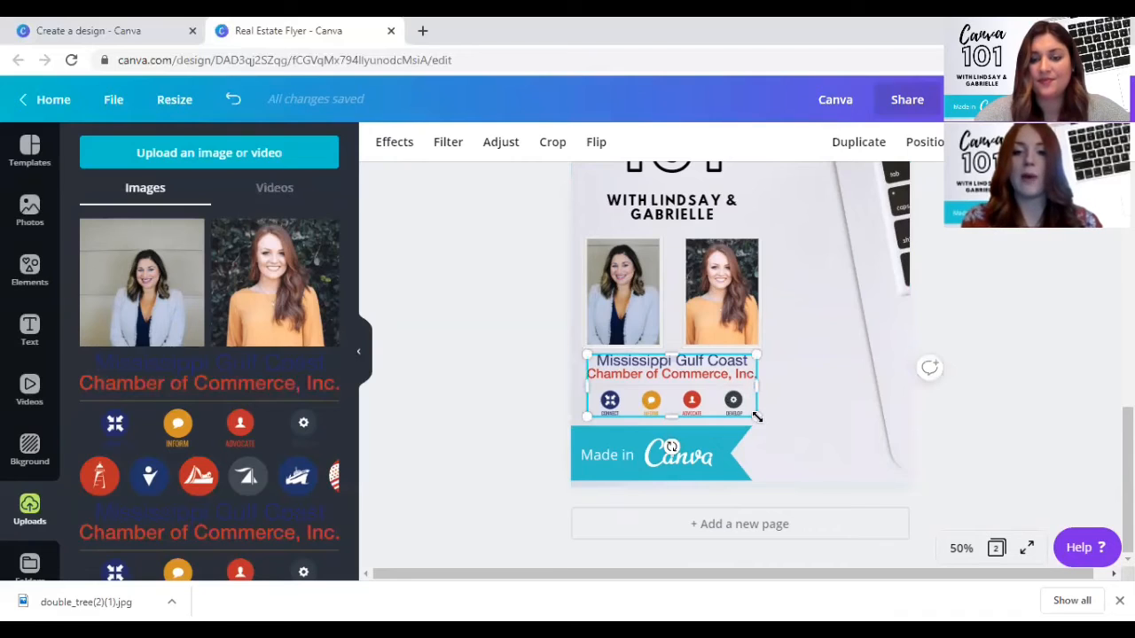
drag(754, 414, 743, 410)
drag(663, 392, 664, 383)
click(513, 382)
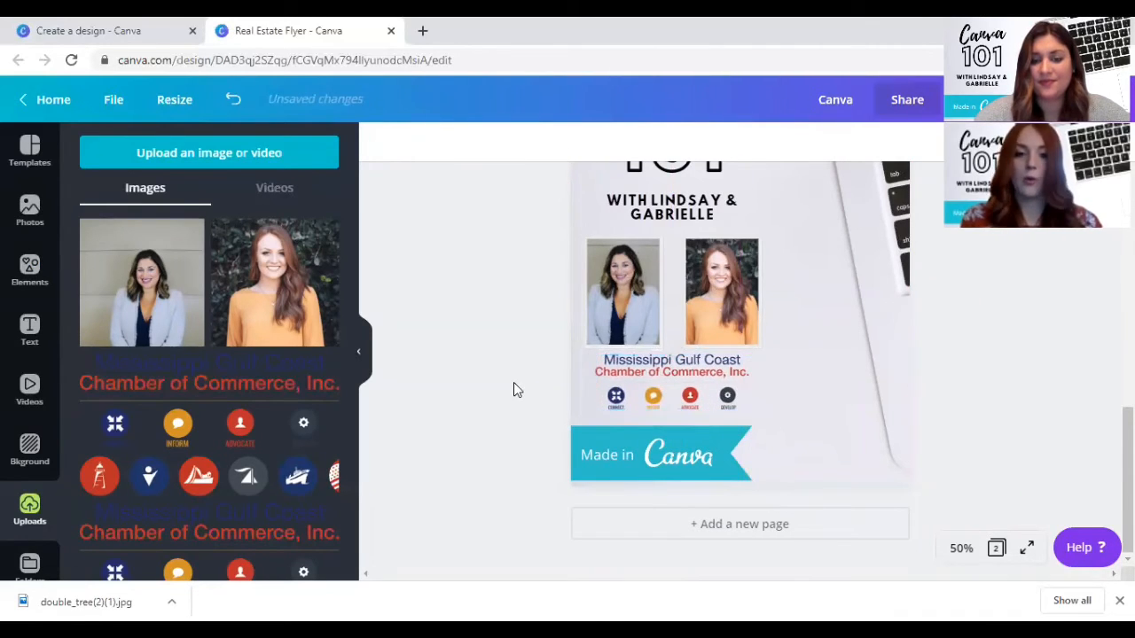
scroll(515, 382, up, 10)
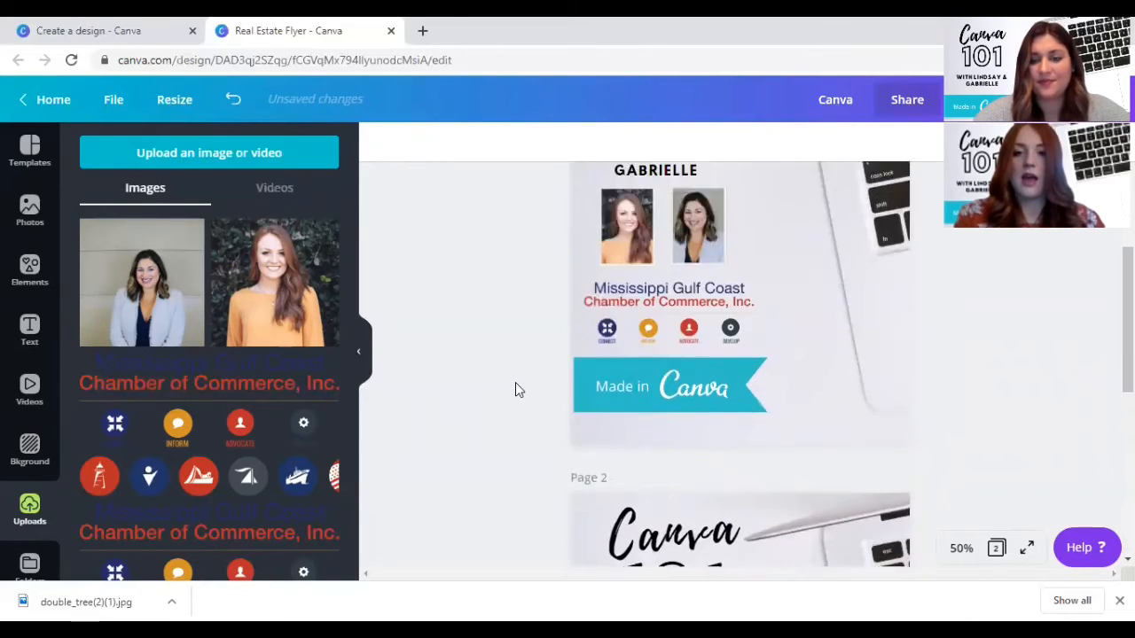
scroll(515, 382, down, 10)
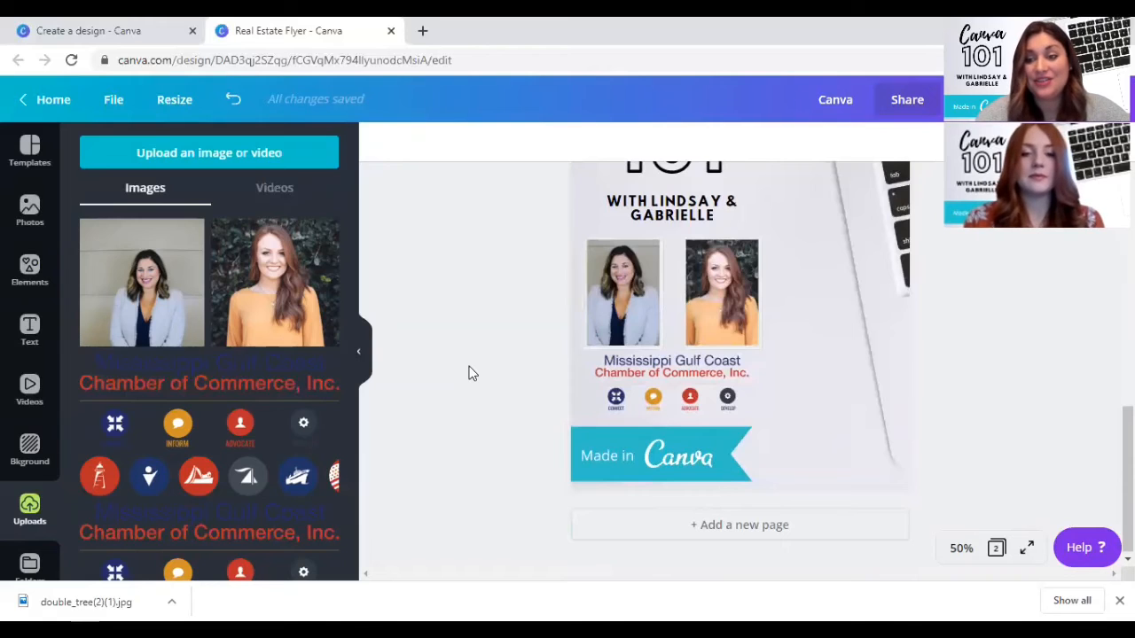
- Search the resize formats for "facebook" and make a resized copy of the flyer as a Facebook Event Cover, 1920 × 1080 px
scroll(866, 246, up, 10)
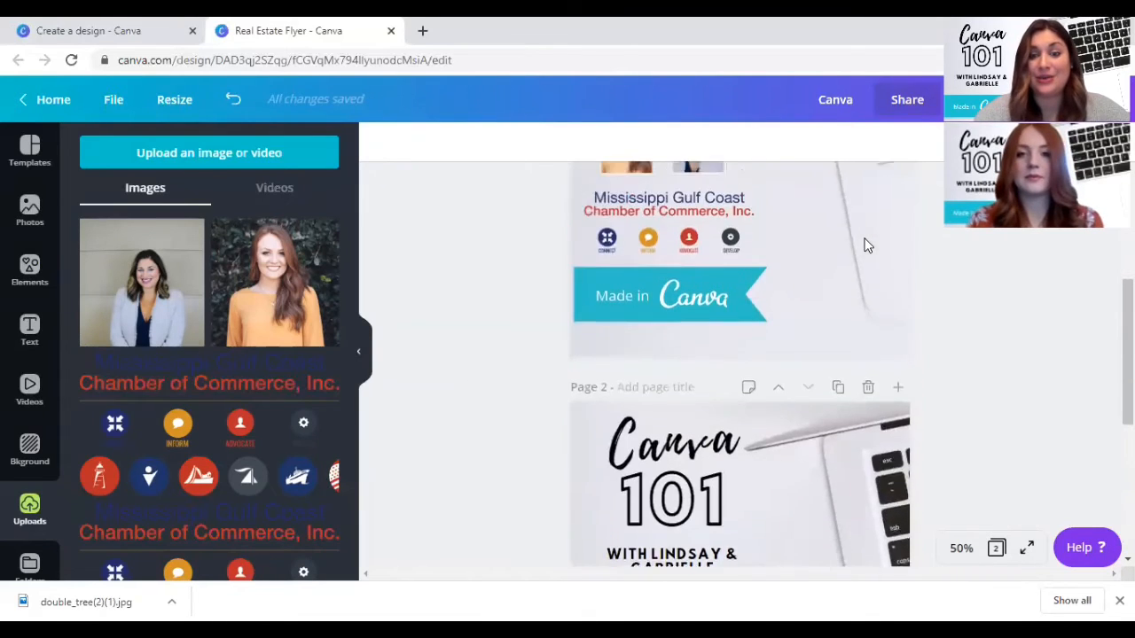
click(183, 100)
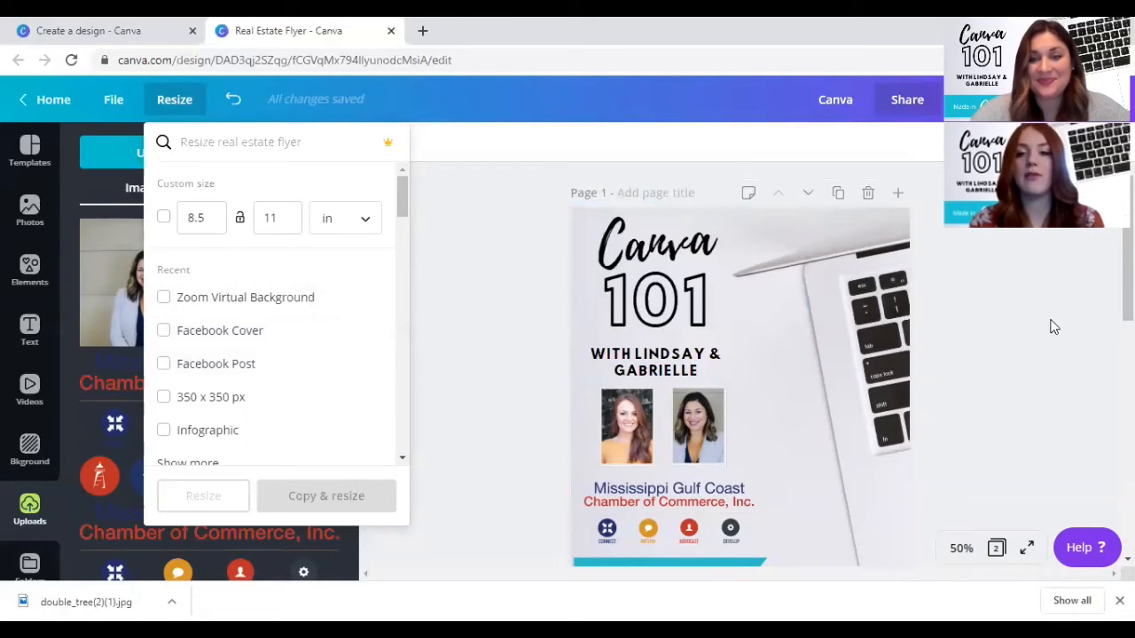
scroll(172, 347, down, 1)
scroll(195, 345, up, 1)
text(facebook)
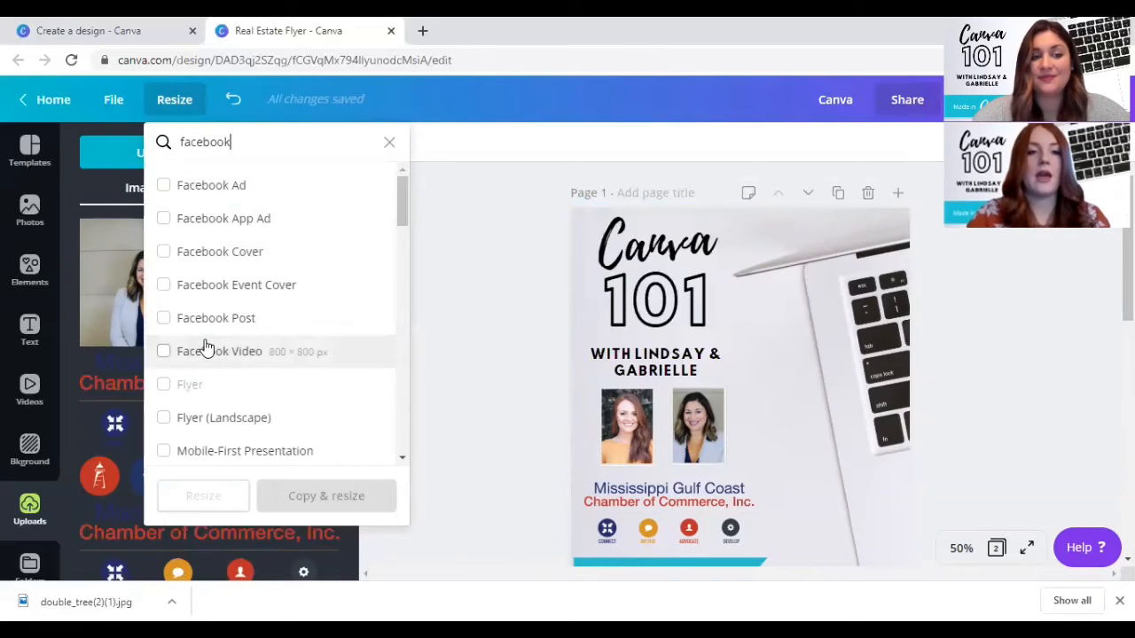
click(163, 288)
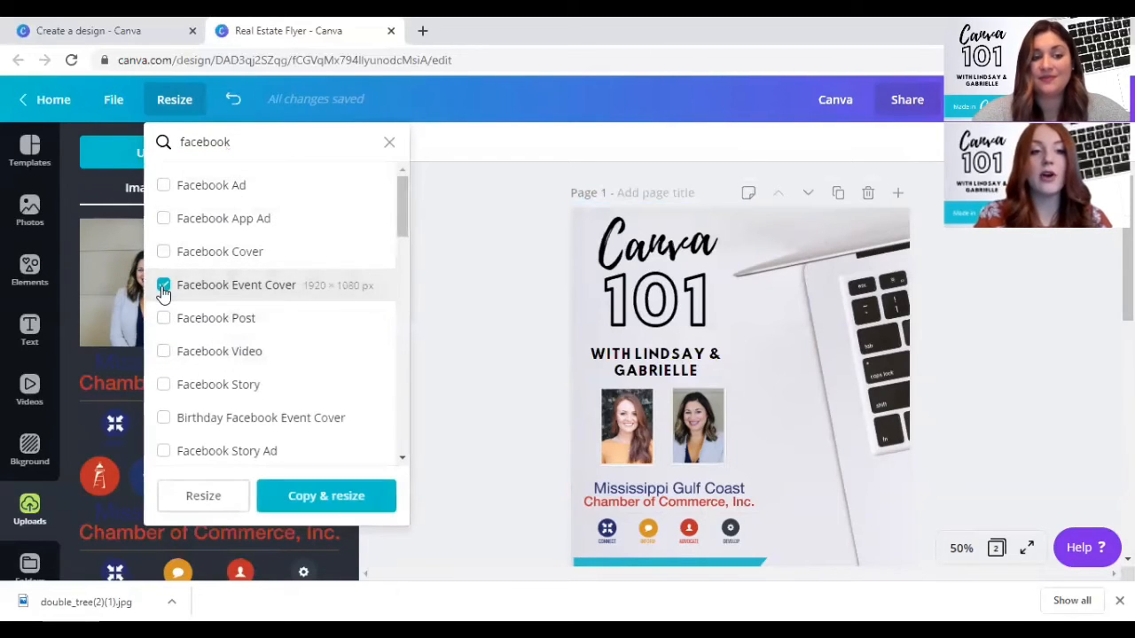
click(321, 498)
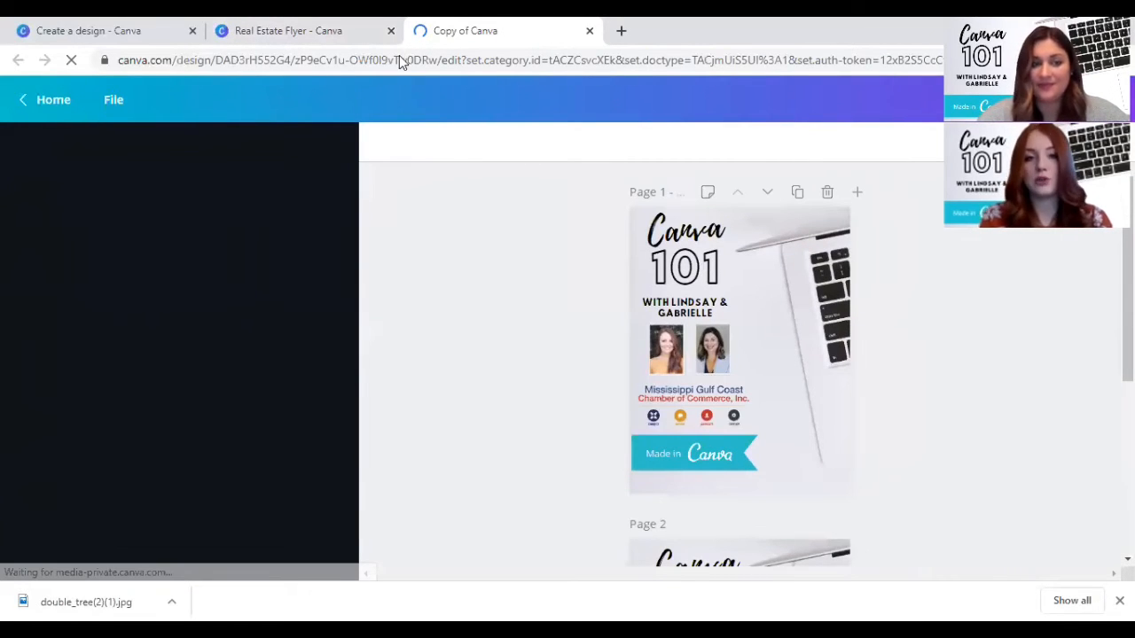
click(245, 34)
click(502, 32)
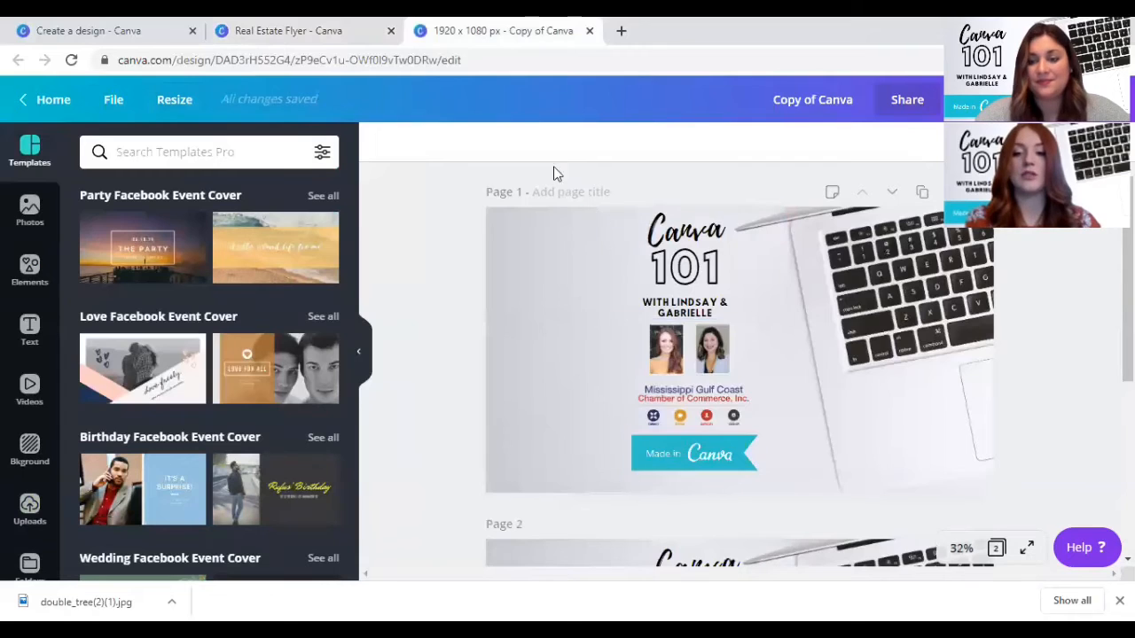
- Enlarge all the foreground elements on page 1 together to nearly the page height and move them to the page's left edge
drag(671, 178, 721, 419)
drag(585, 469, 534, 450)
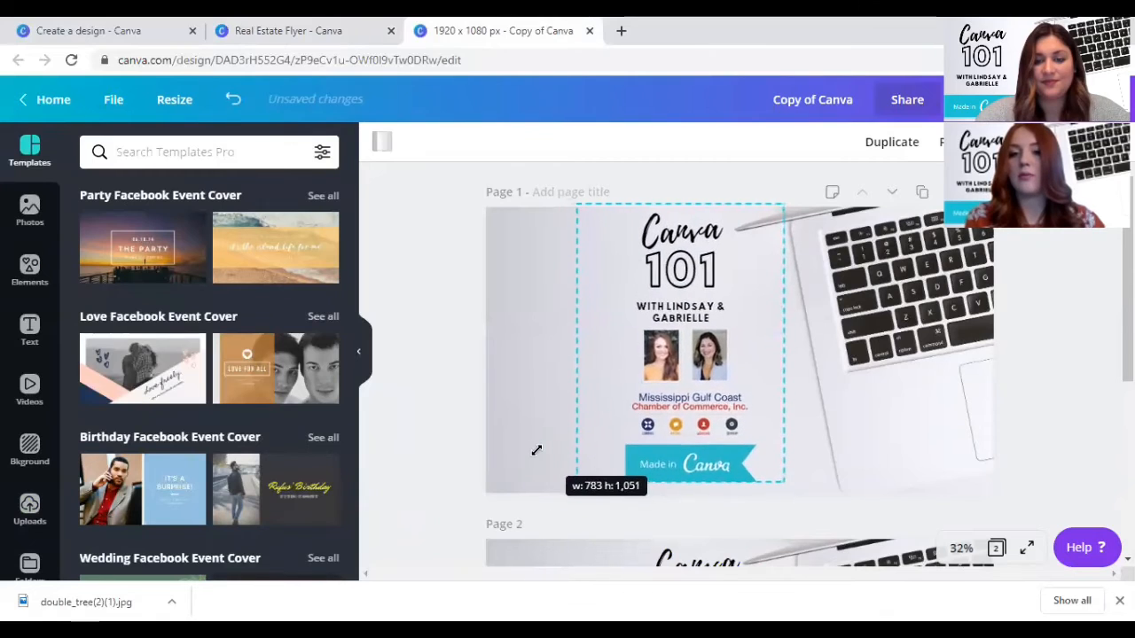
drag(689, 354, 509, 364)
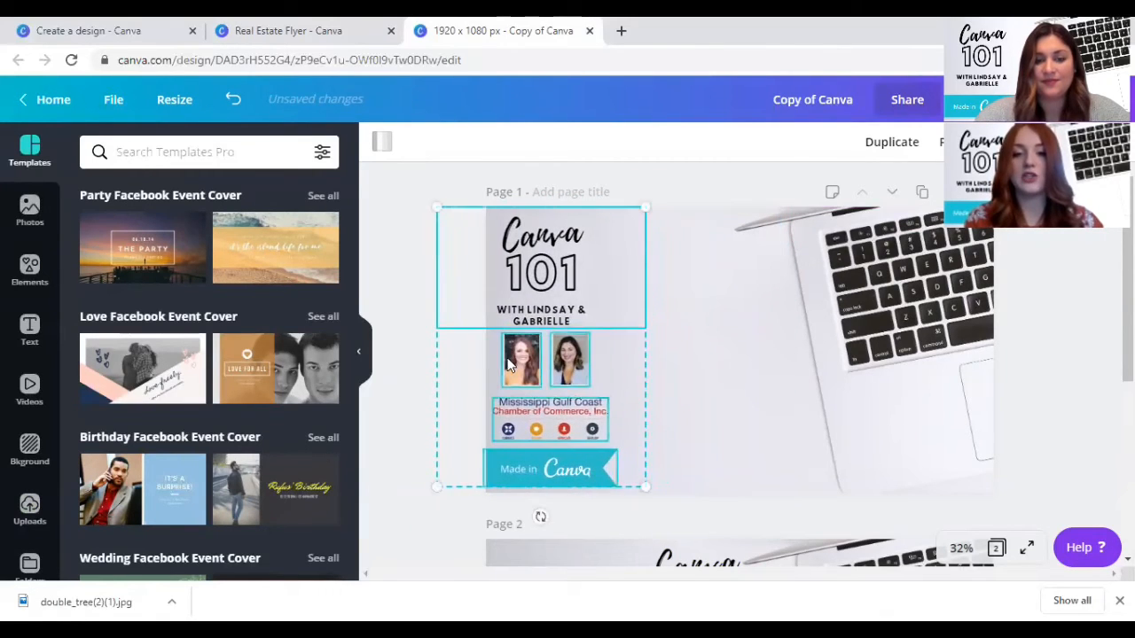
click(695, 322)
- Move the Canva 101 heading group to the middle of page 1 and enlarge it beside the laptop
click(543, 245)
drag(543, 244, 675, 273)
drag(780, 356, 879, 410)
drag(664, 337, 646, 316)
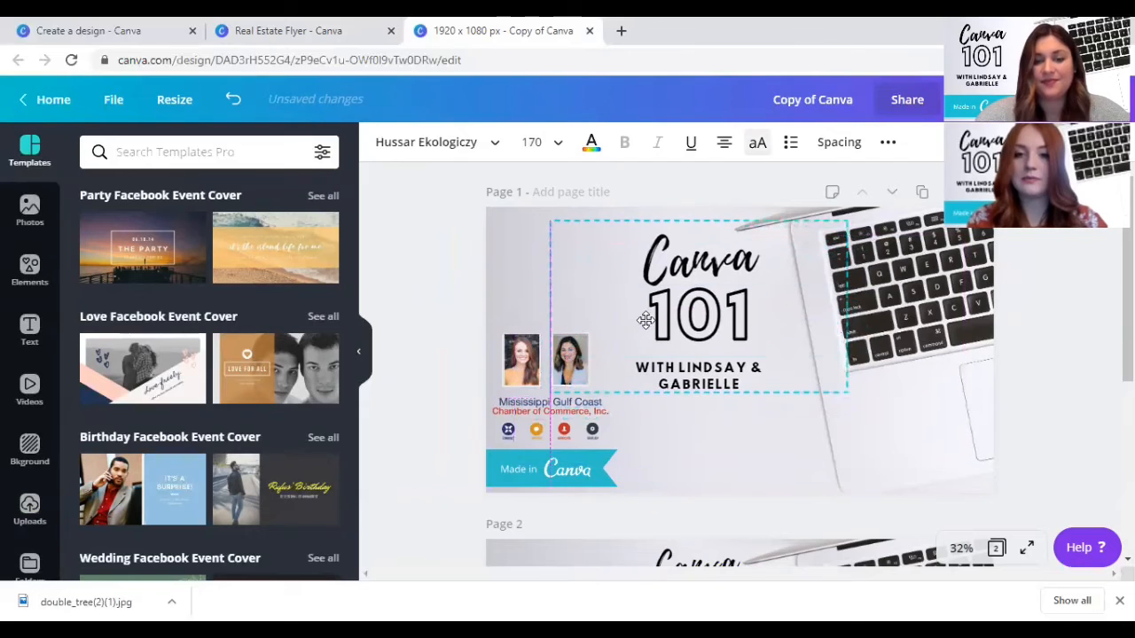
- Move the Chamber of Commerce logo below the Canva 101 heading, near the lower edge of page 1
click(604, 434)
drag(590, 430, 796, 474)
click(551, 411)
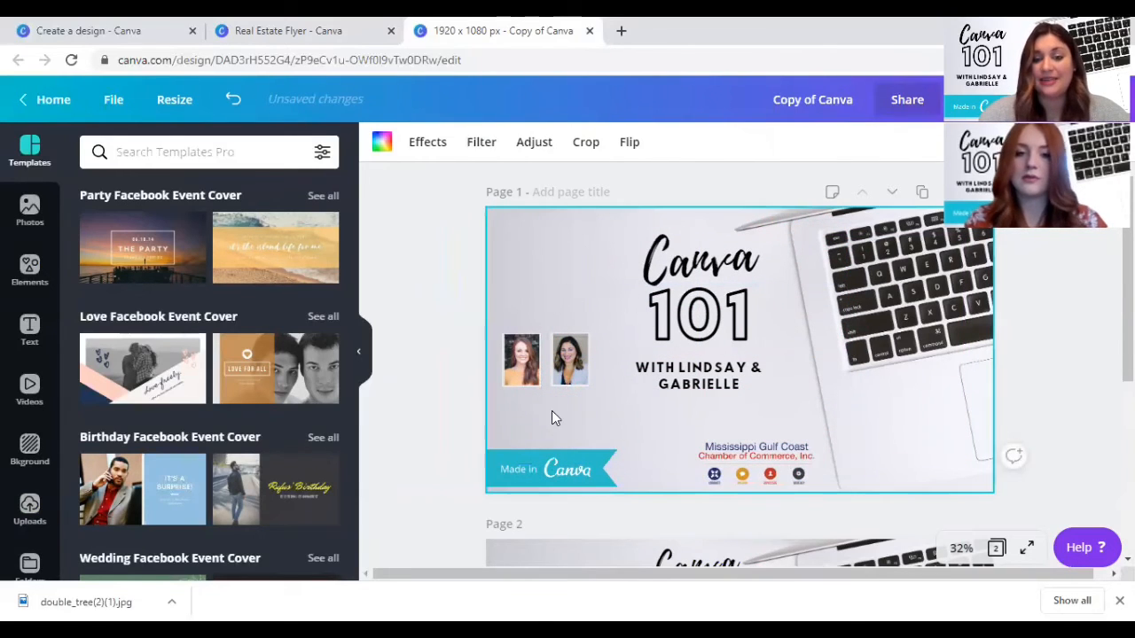
drag(439, 337, 627, 379)
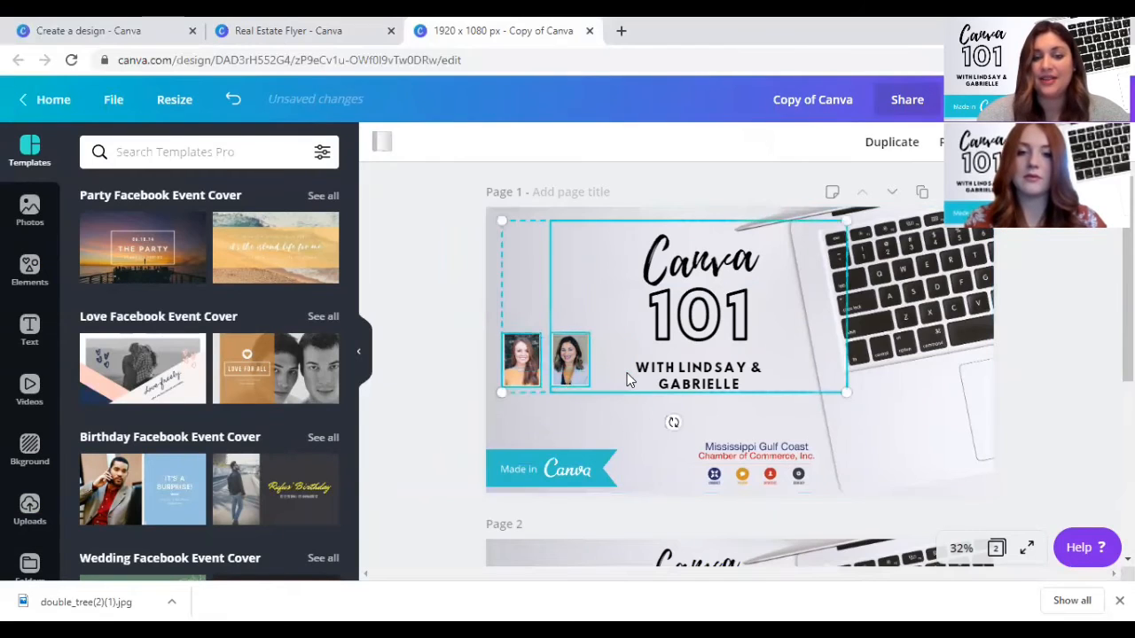
click(440, 388)
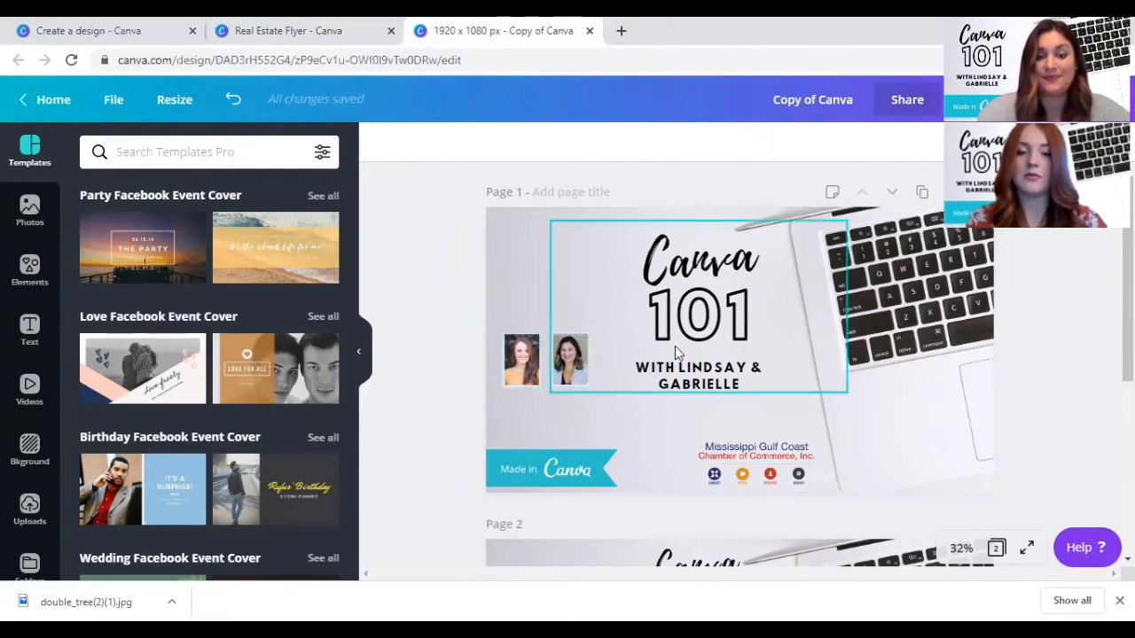
click(605, 326)
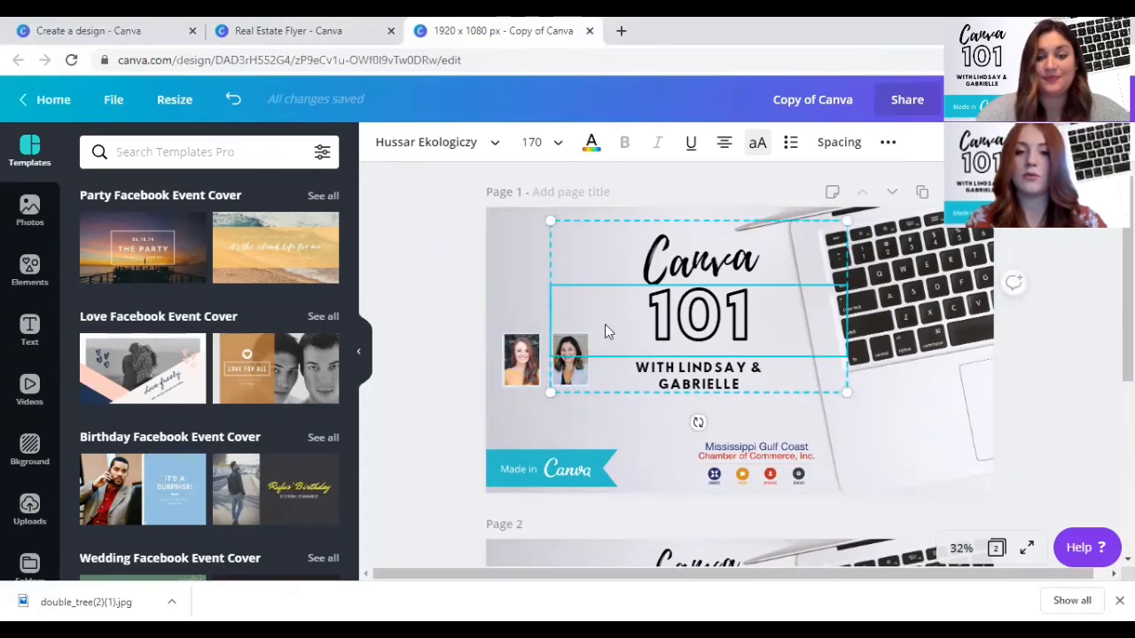
click(650, 434)
- Make a resized copy of the event cover design in the Facebook Cover format, 820 × 312 px
scroll(650, 434, down, 3)
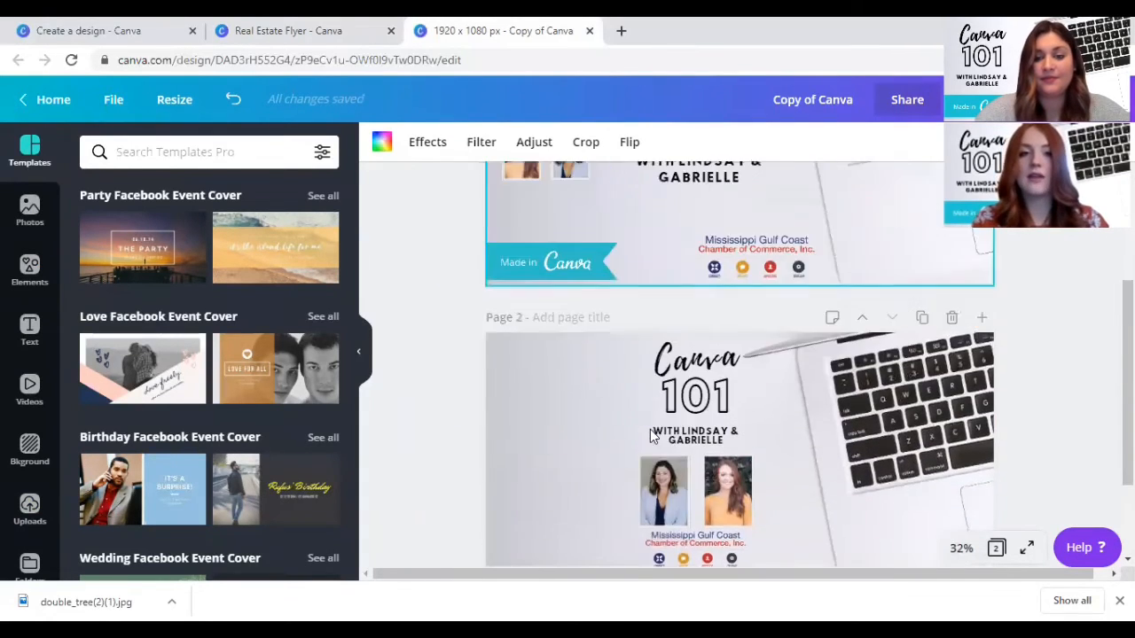
scroll(650, 429, up, 3)
click(184, 101)
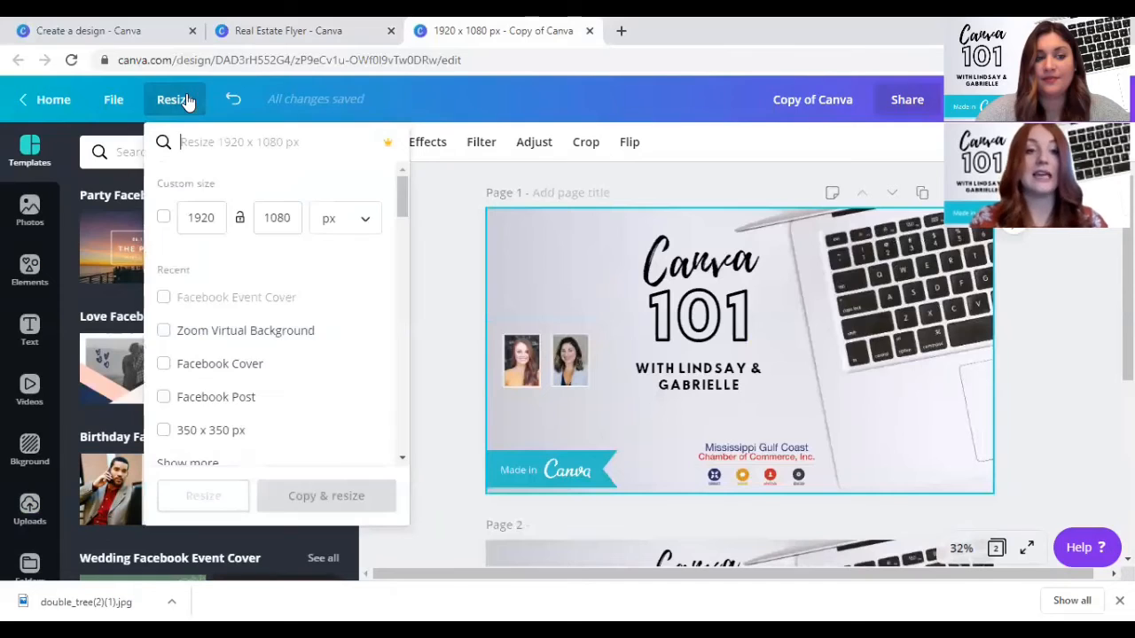
click(203, 367)
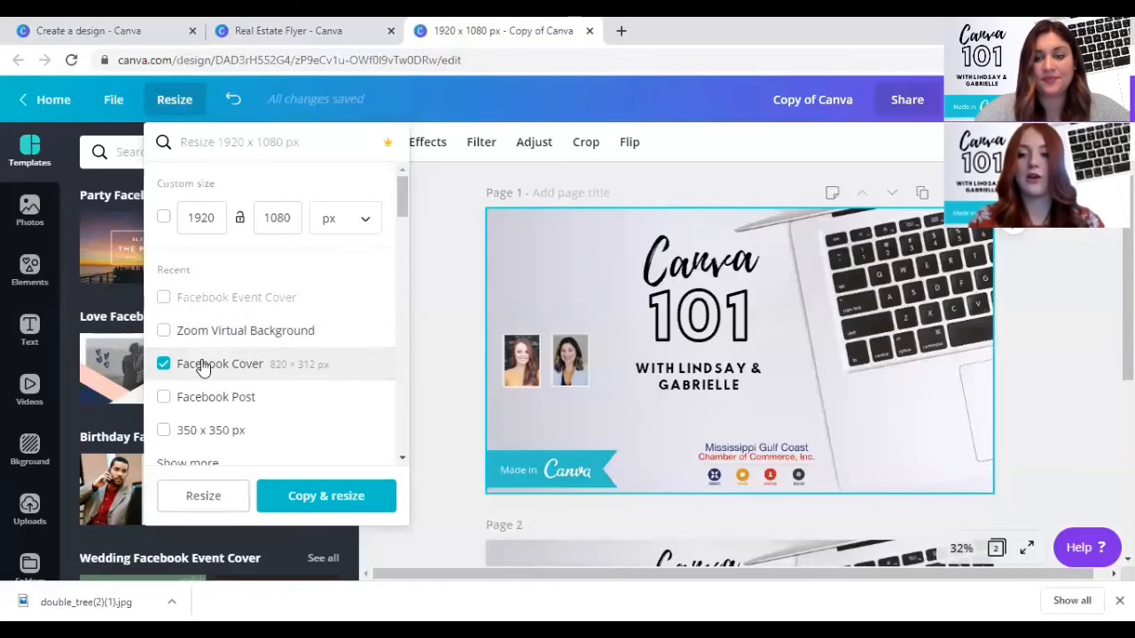
click(326, 498)
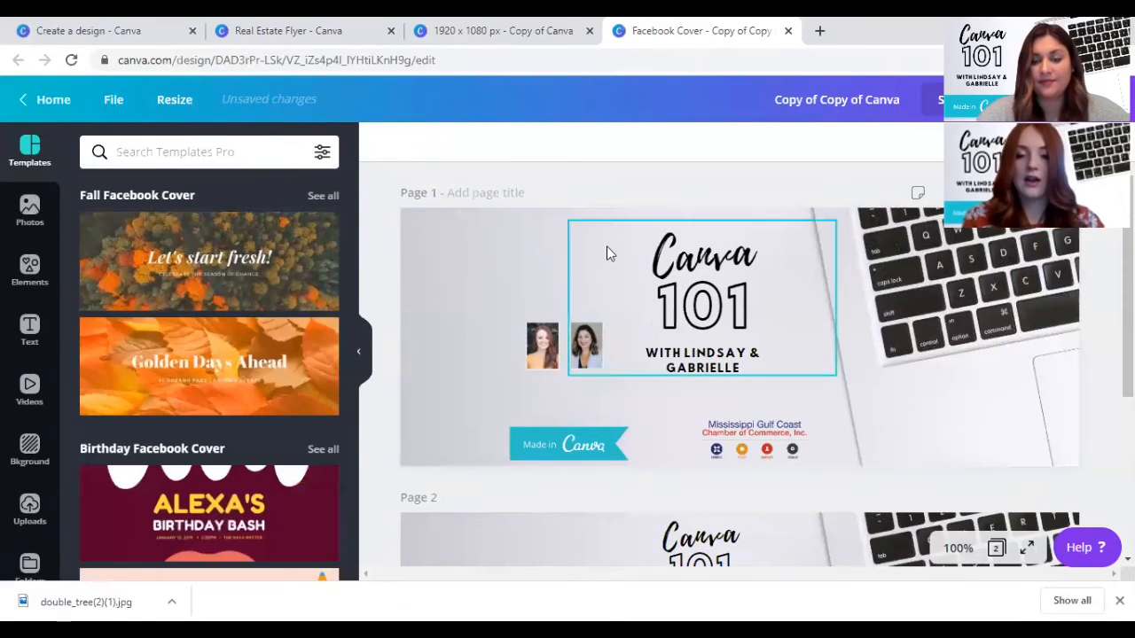
- Enlarge the Canva 101 heading and both portraits together on page 1 of the Facebook Cover, filling the area above the ribbon and logo
drag(507, 300, 589, 367)
drag(525, 222, 406, 209)
drag(630, 315, 636, 352)
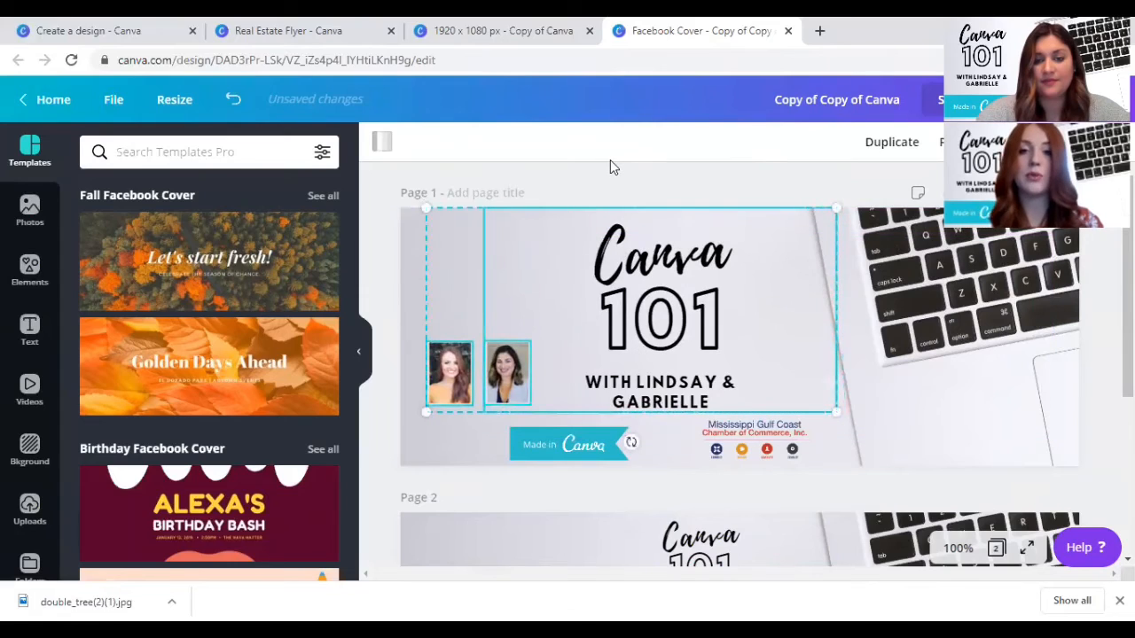
click(606, 182)
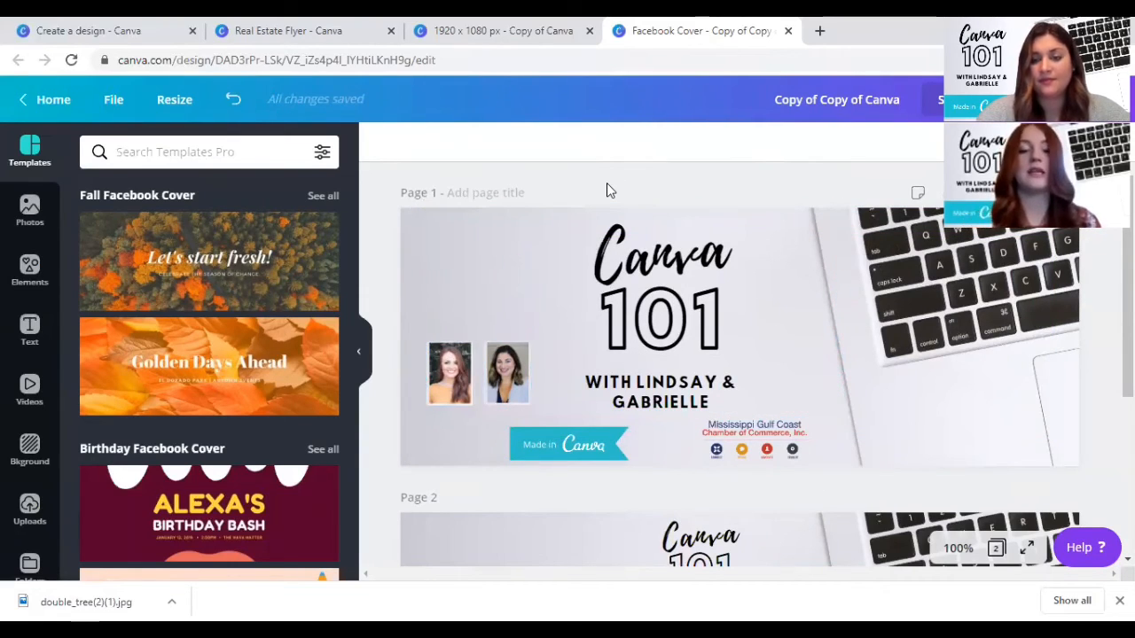
- Examine the Facebook Cover templates and page 2, and the design types on the Create a design page, including the whole Social Media row
scroll(222, 363, down, 3)
scroll(199, 366, down, 1)
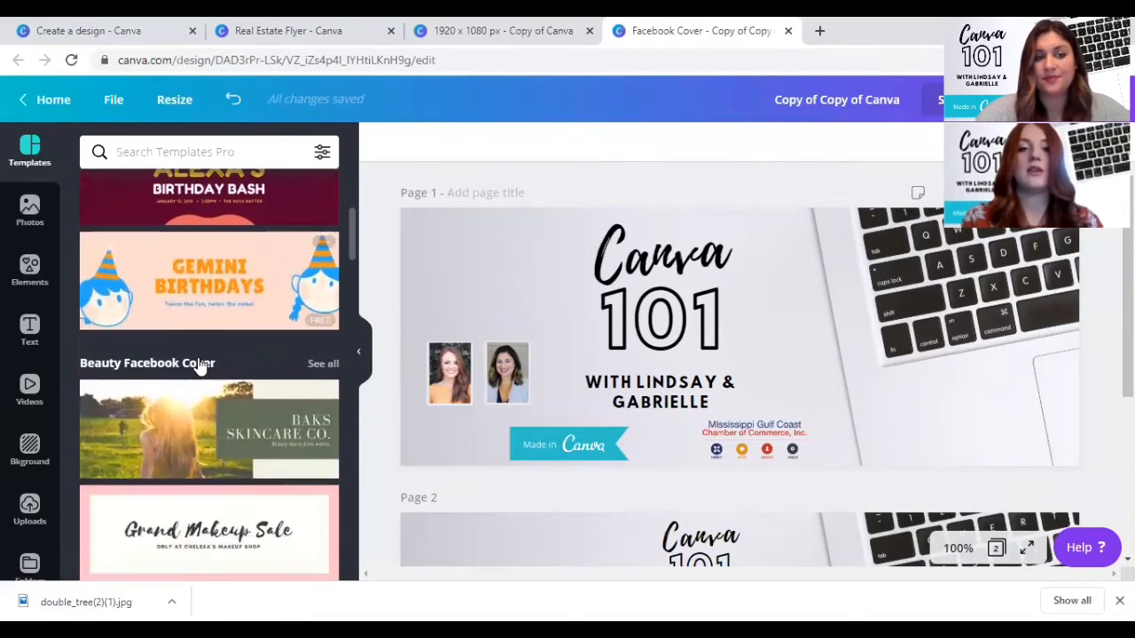
scroll(665, 321, down, 3)
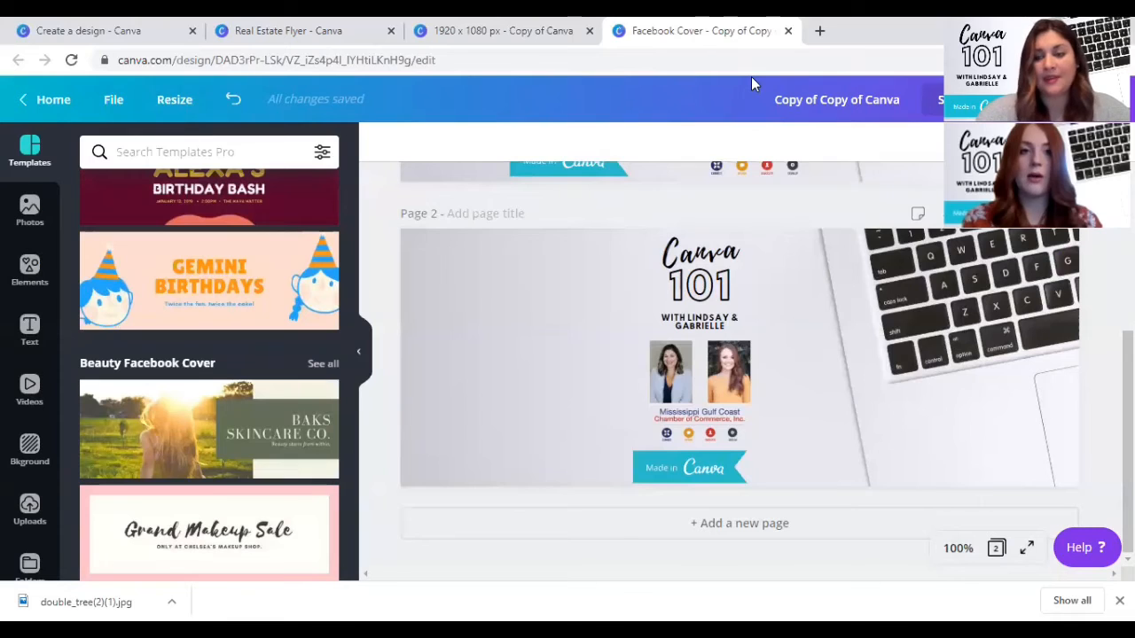
click(232, 30)
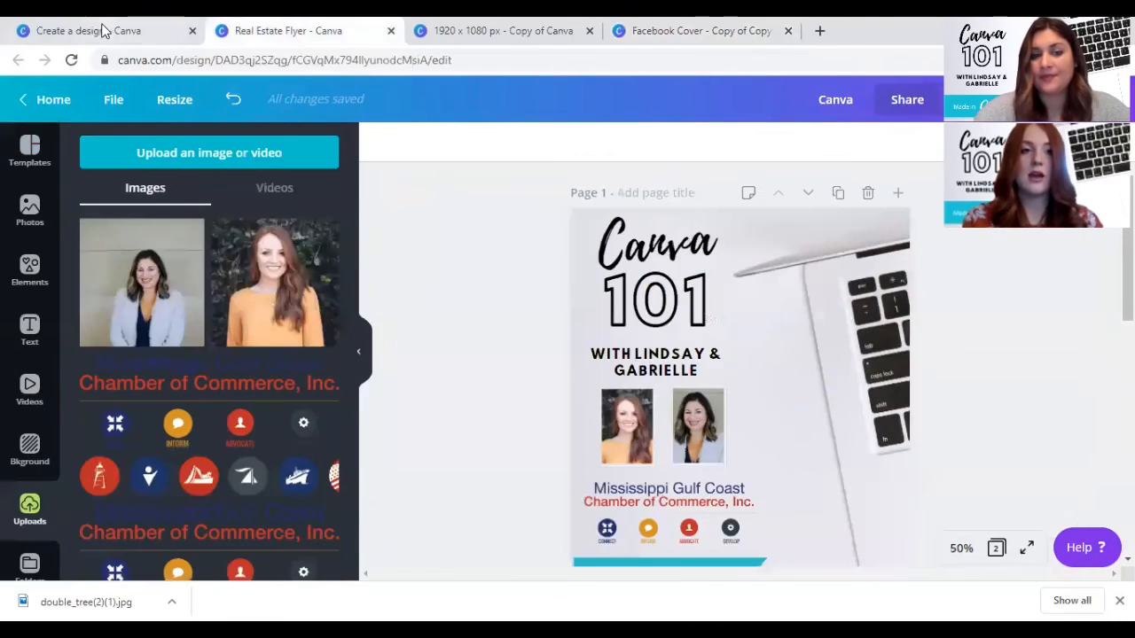
click(104, 31)
scroll(713, 309, up, 5)
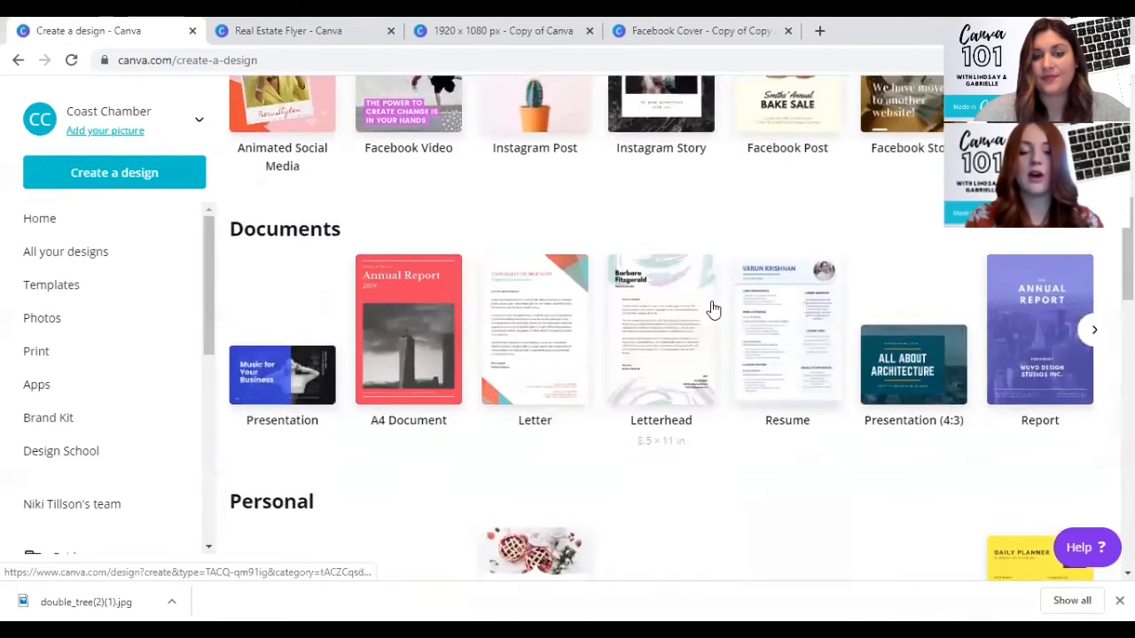
scroll(713, 308, up, 5)
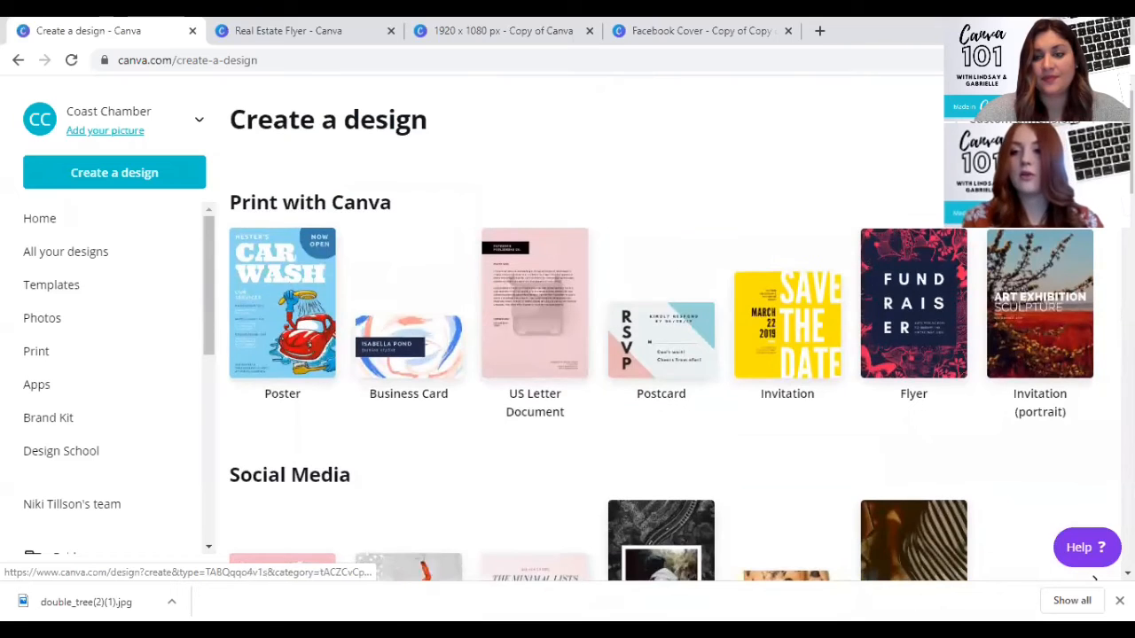
scroll(1095, 289, down, 4)
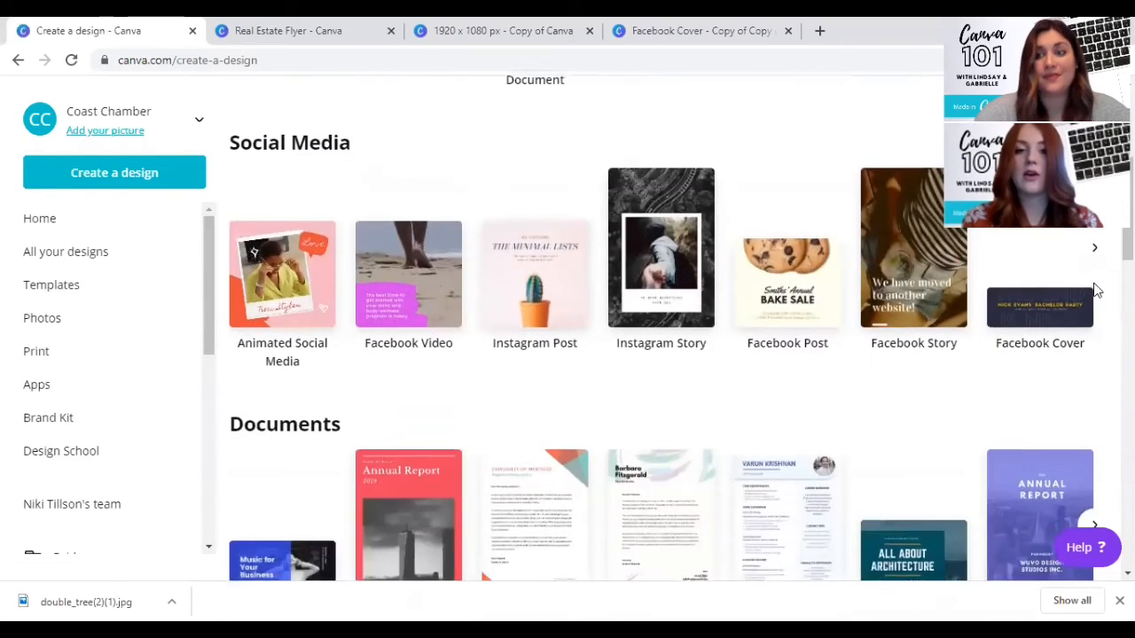
scroll(1094, 289, down, 1)
click(1094, 185)
click(1094, 186)
click(1094, 185)
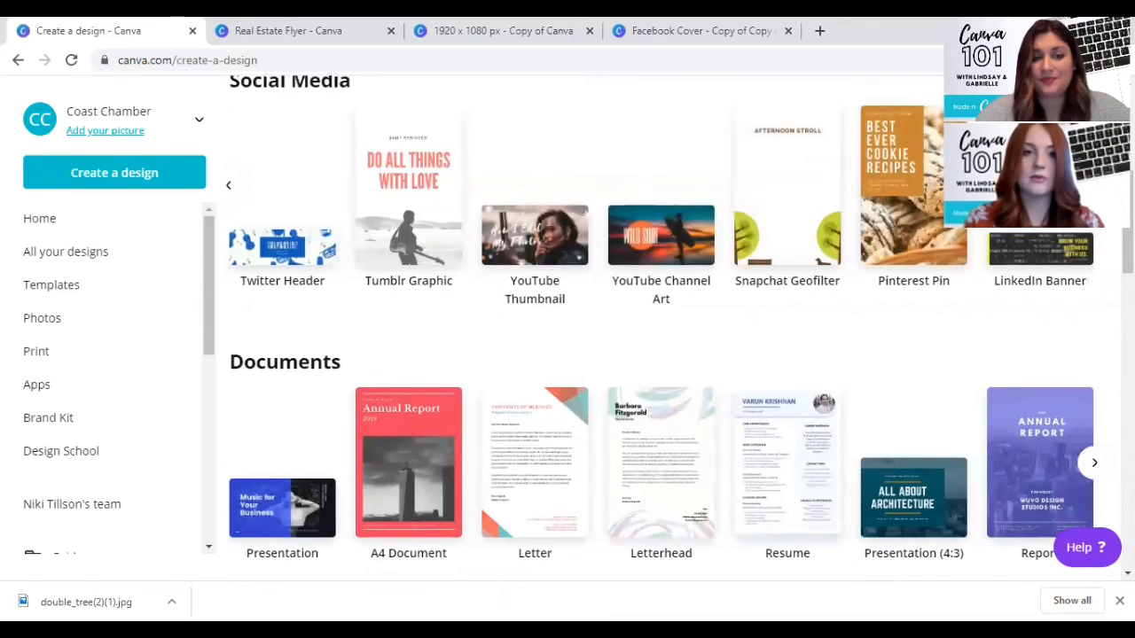
click(1094, 185)
scroll(781, 214, up, 5)
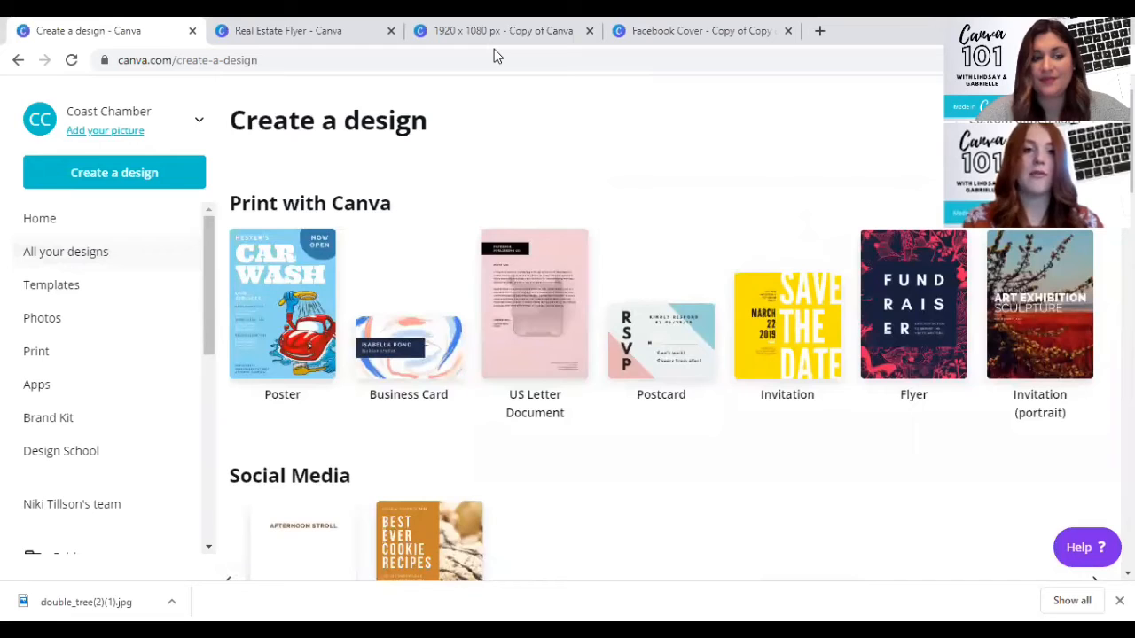
- Search the design types for "logo", create a blank 500 × 500 px Logo design, and browse its templates
click(115, 174)
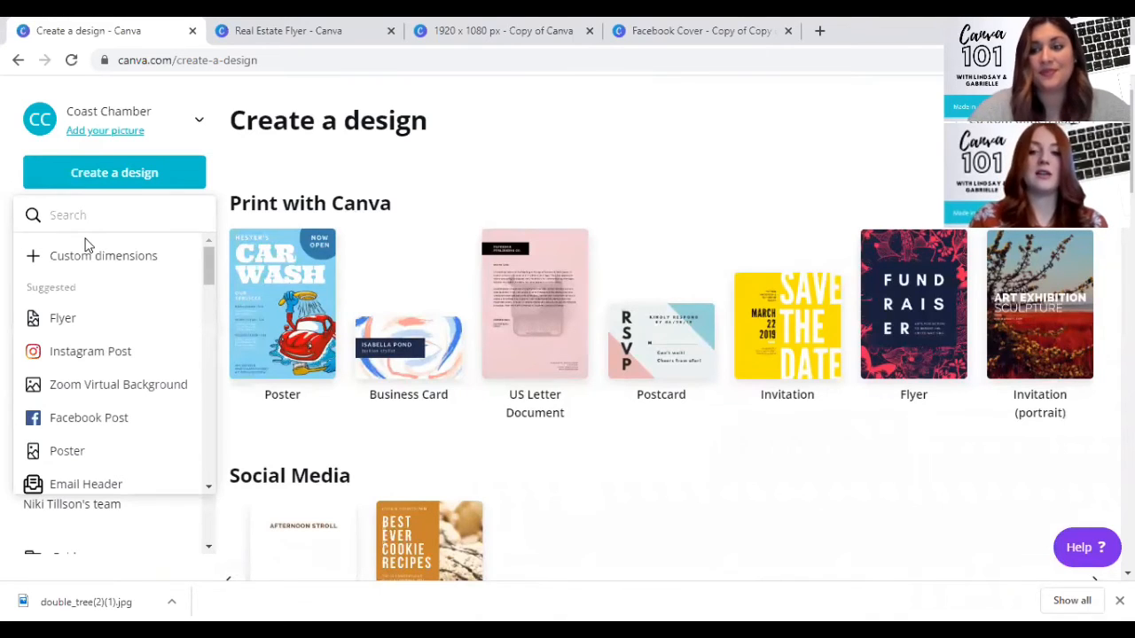
text(logo)
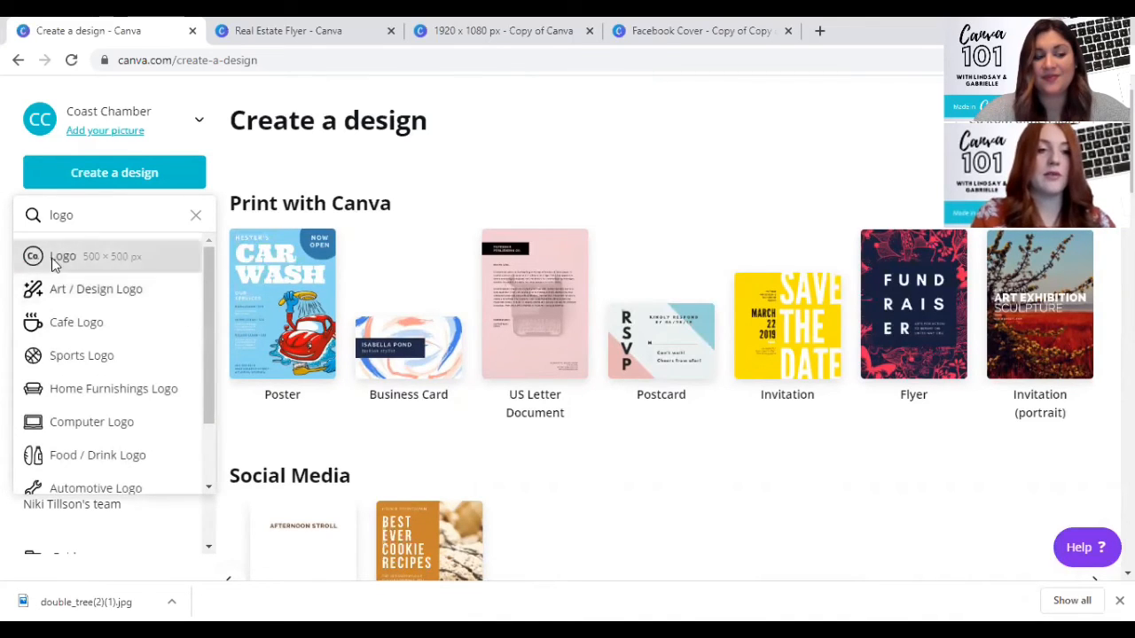
click(55, 259)
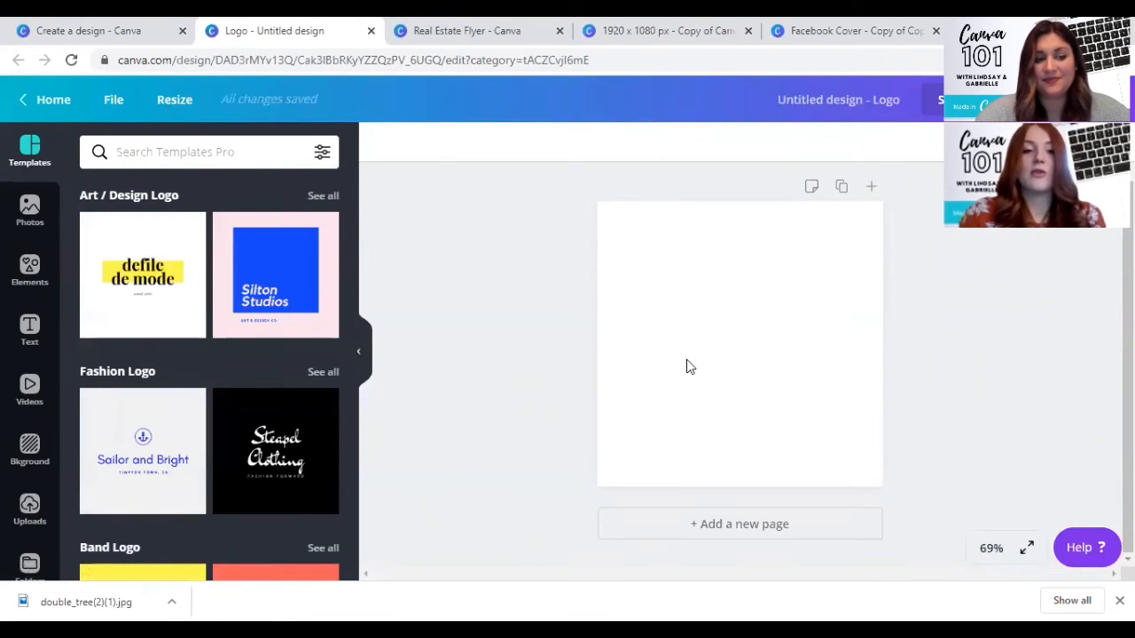
scroll(211, 407, down, 6)
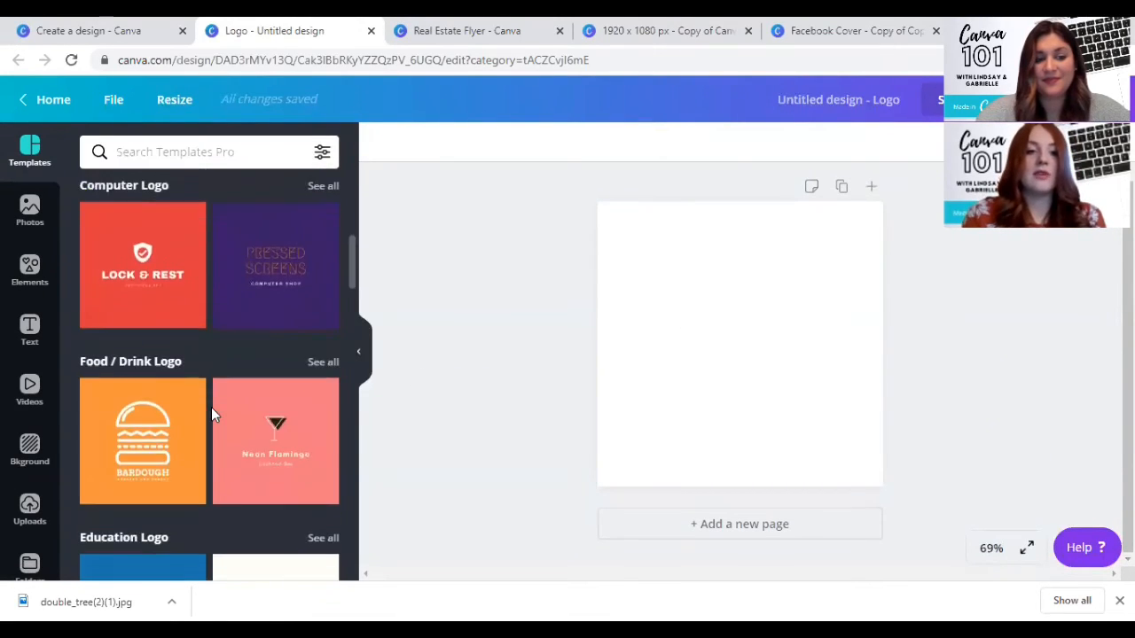
- Apply the orange Bardough burger template from the Food / Drink Logo category and remove its orange background color
click(119, 463)
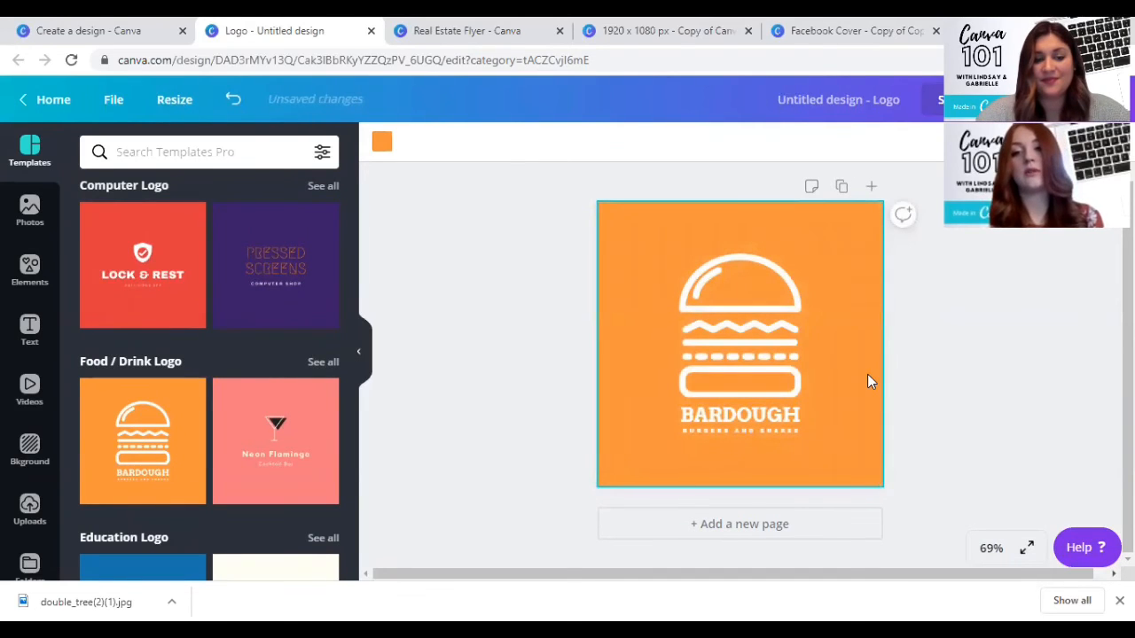
key(ctrl+z)
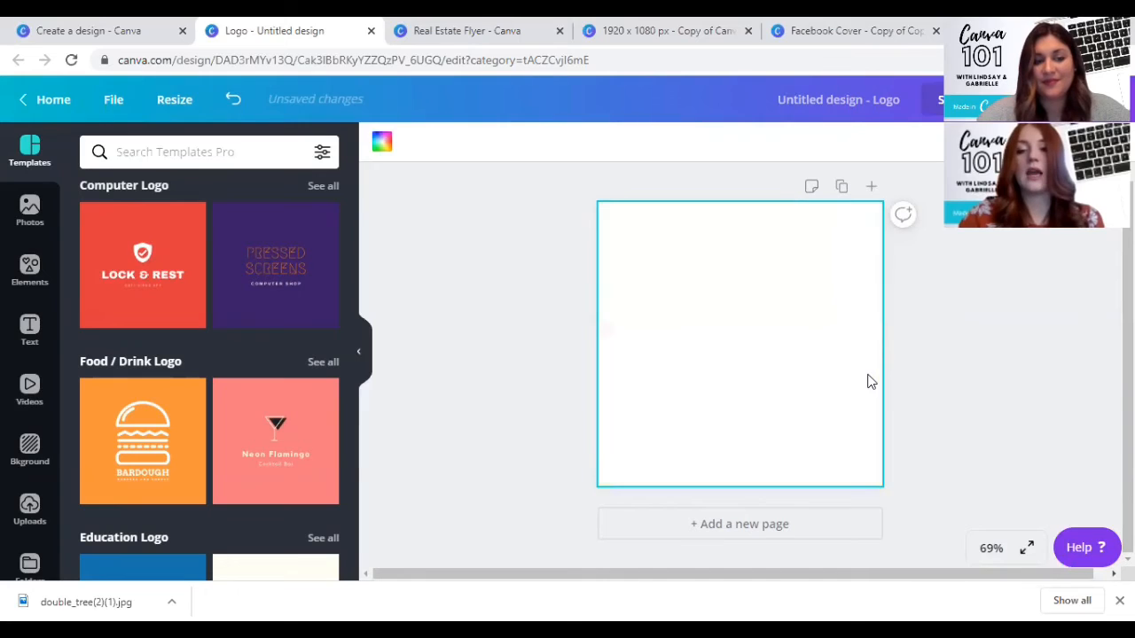
- Recolor the burger graphic in the logo with the dark blue brand color and deselect it
drag(648, 217, 832, 472)
click(746, 311)
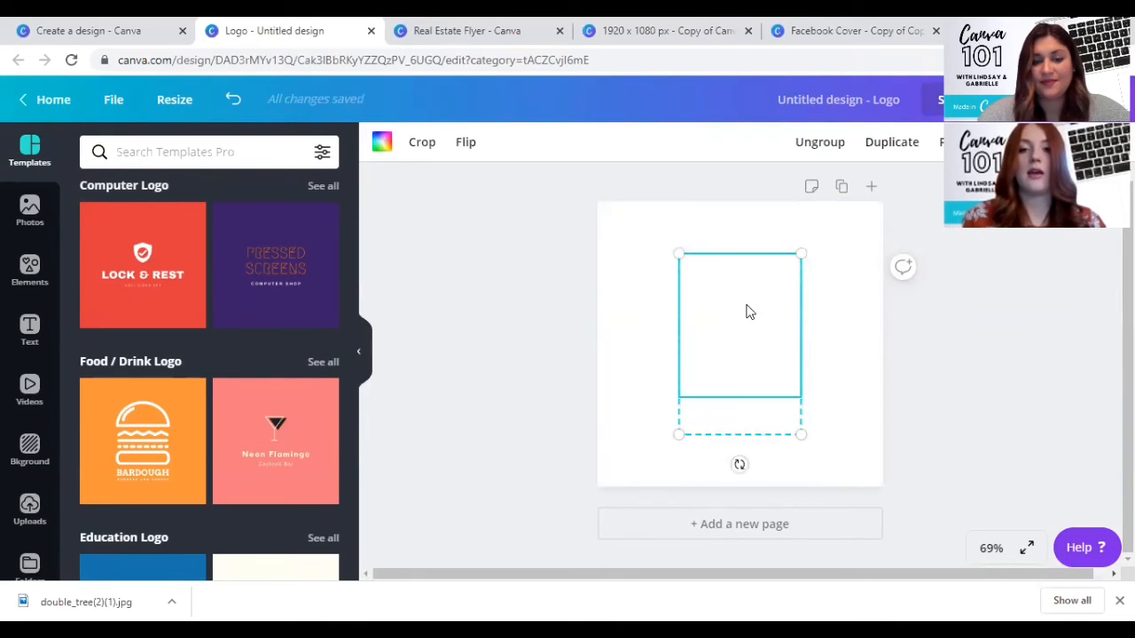
click(381, 141)
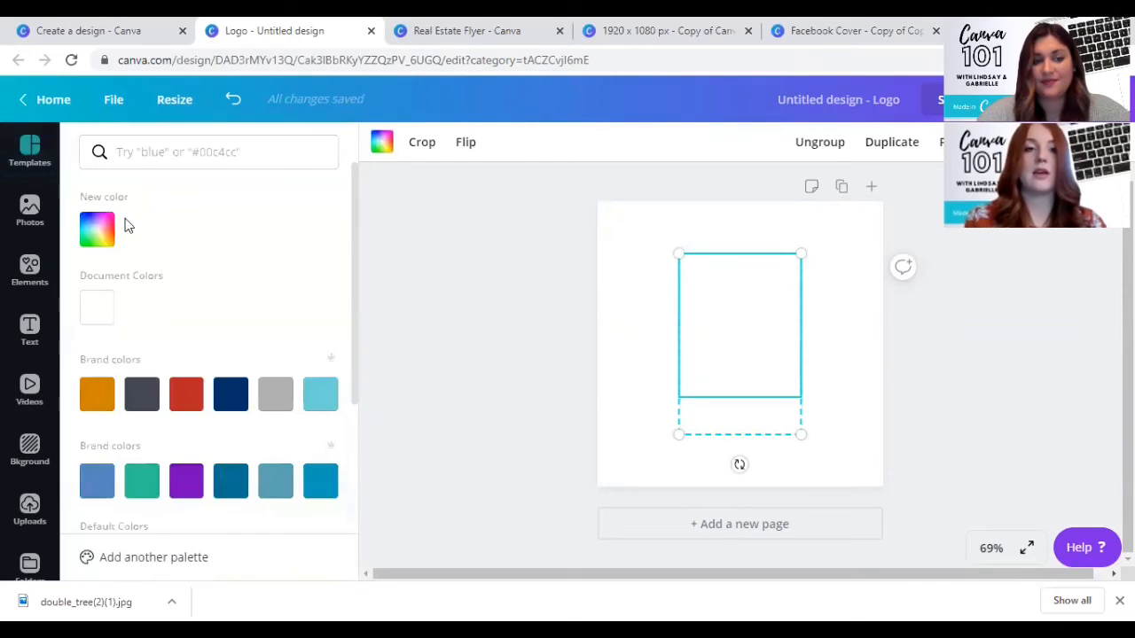
click(226, 395)
click(730, 429)
click(832, 448)
drag(806, 465, 688, 401)
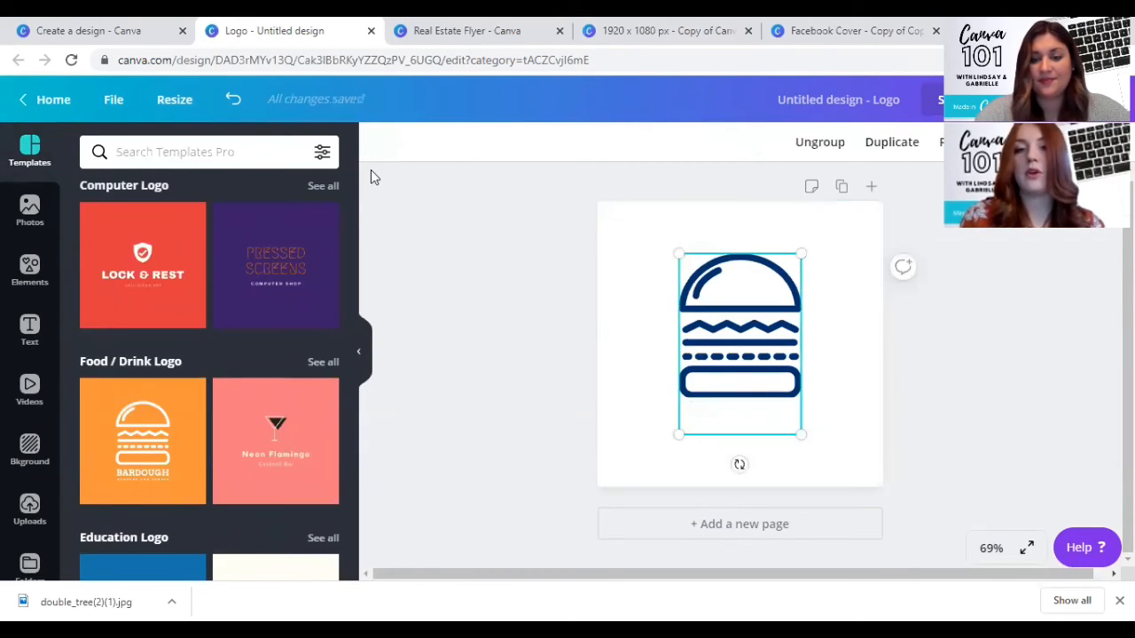
click(578, 332)
- Enable a transparent background in the logo's PNG download settings, and close them without downloading
click(1013, 99)
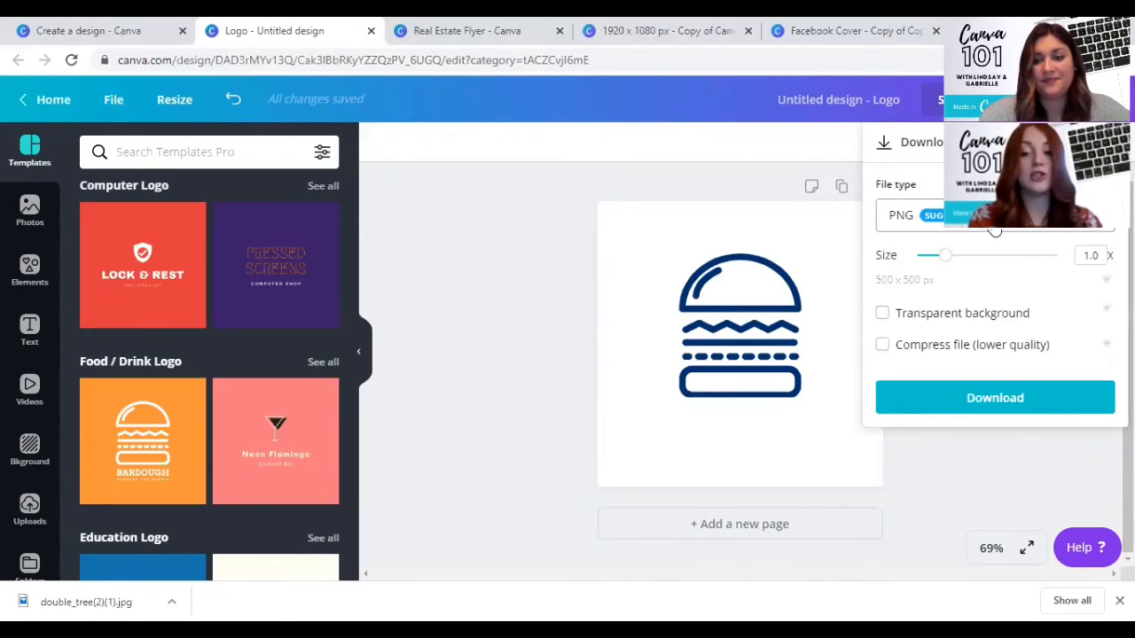
click(882, 315)
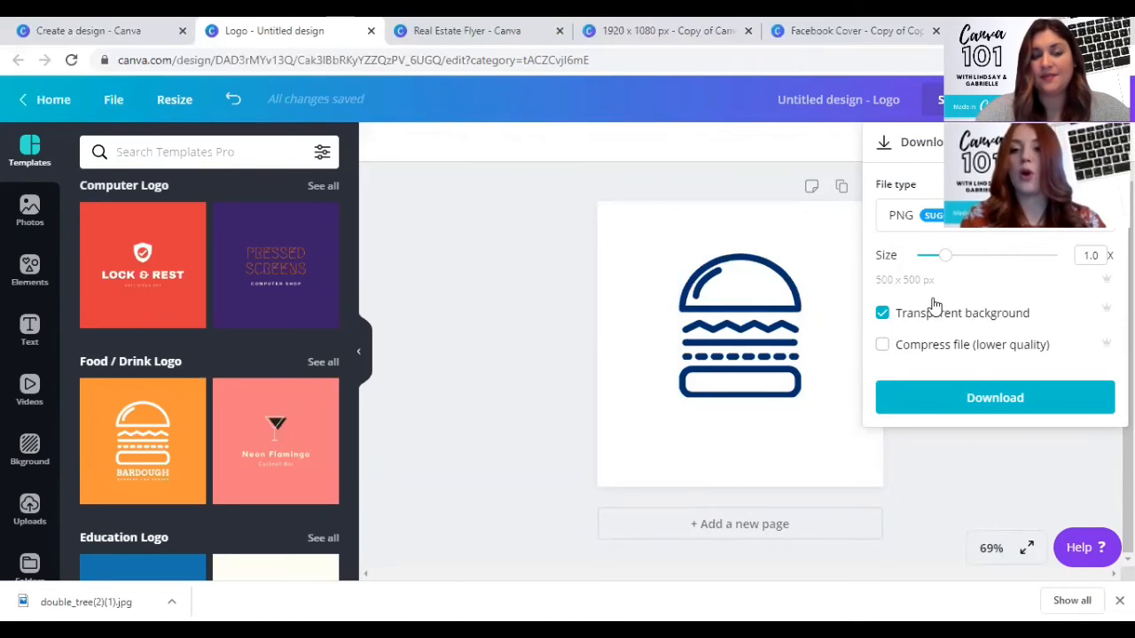
click(414, 241)
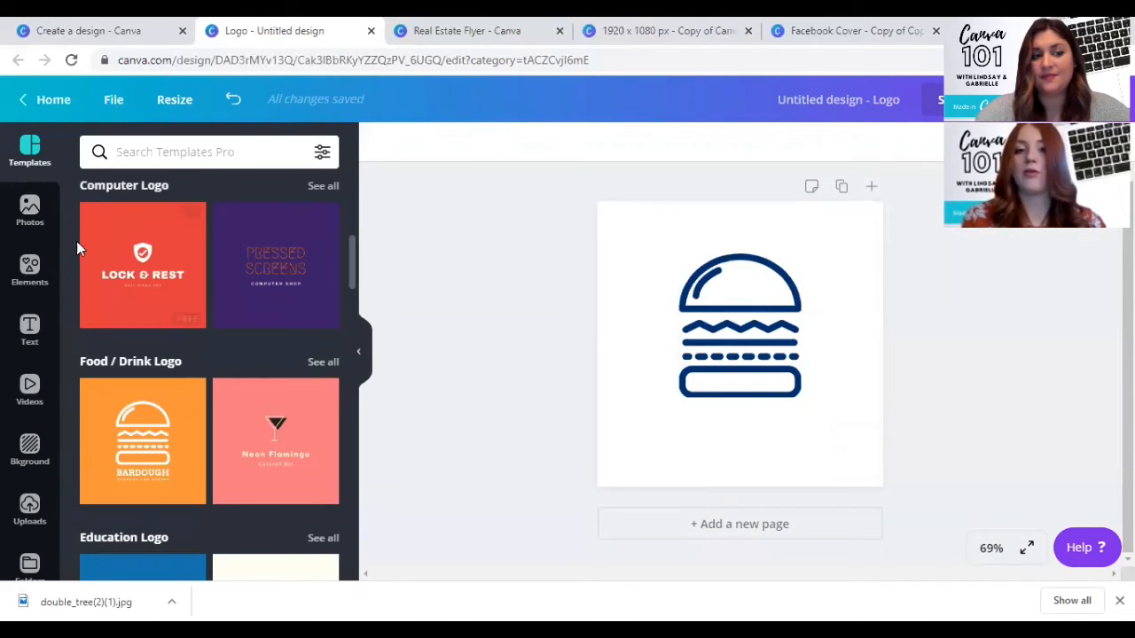
- Switch to the 1920 × 1080 px event cover design and examine its PNG and PDF Print download options
click(855, 30)
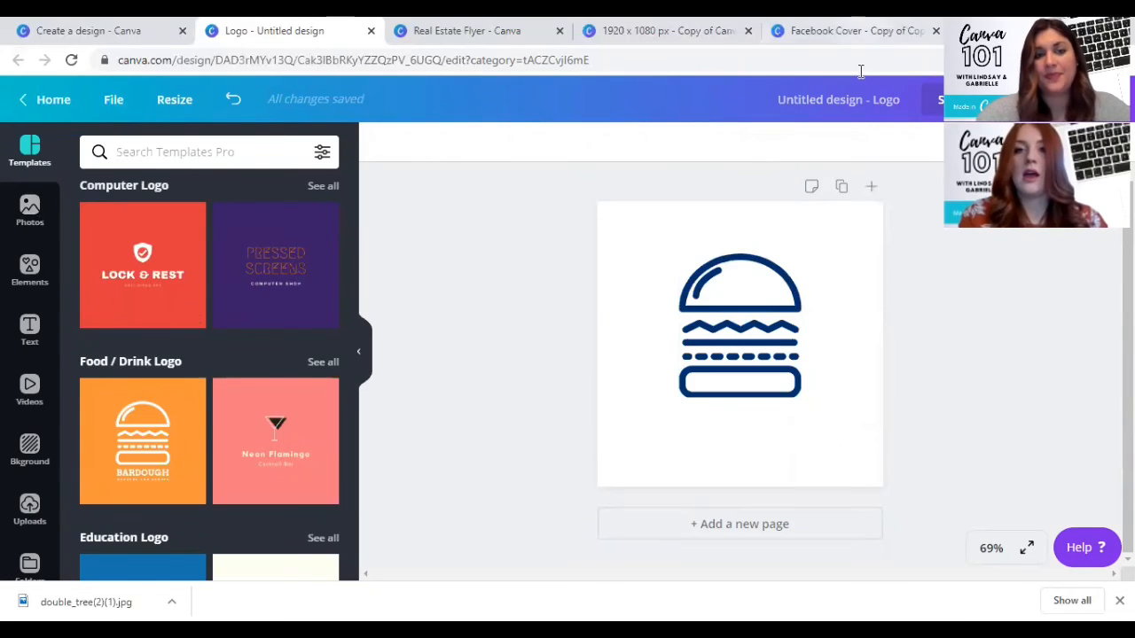
click(753, 46)
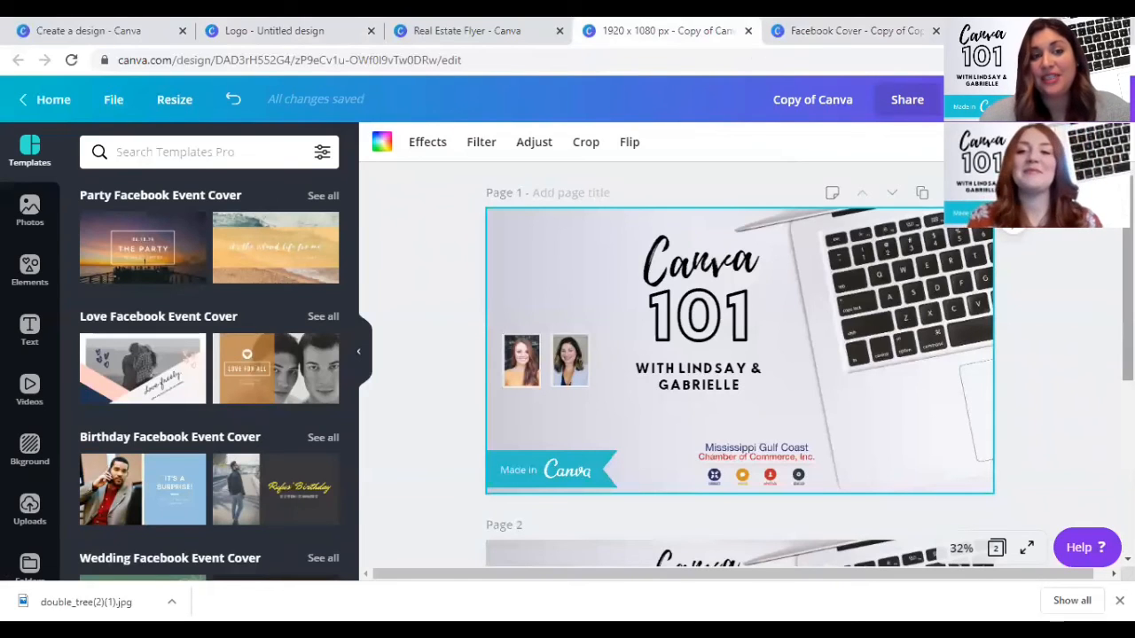
click(1055, 99)
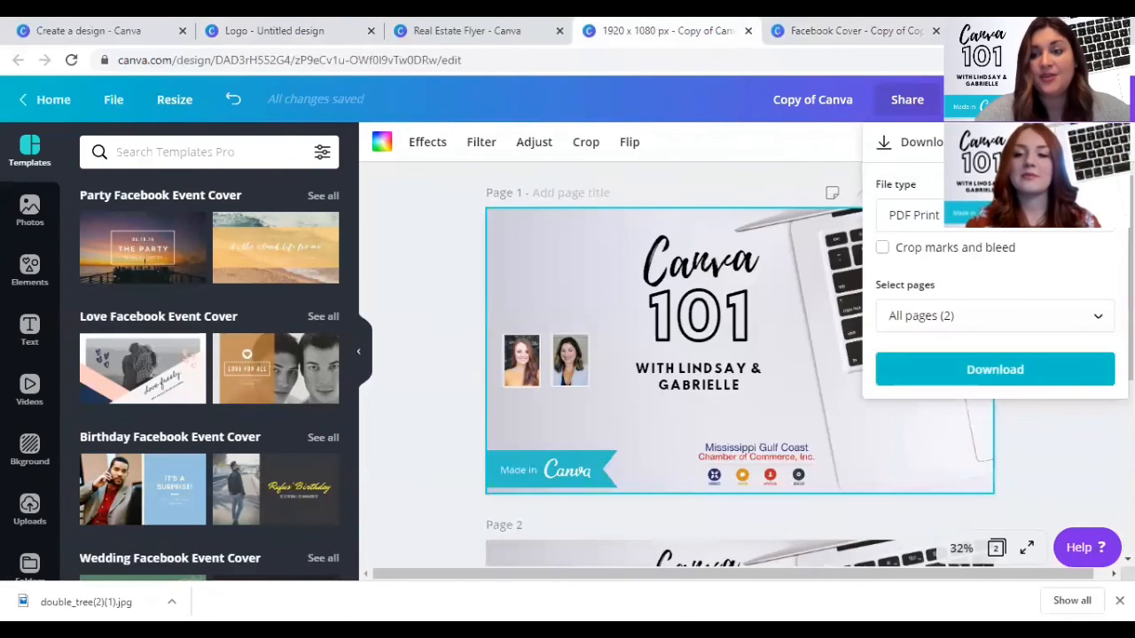
click(945, 220)
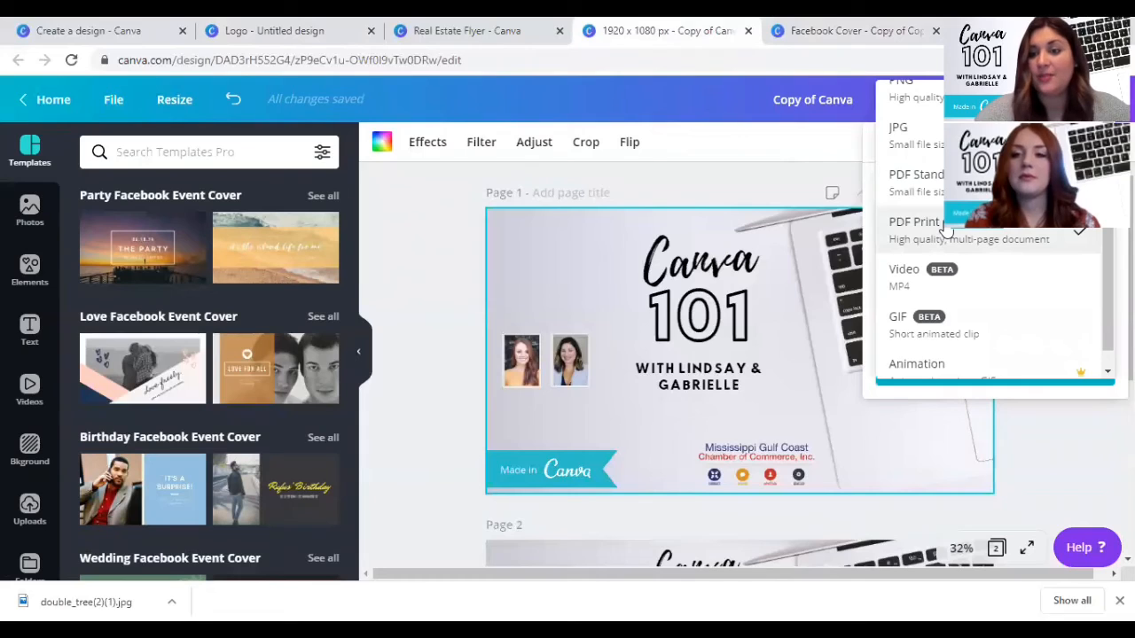
scroll(945, 224, up, 1)
click(919, 112)
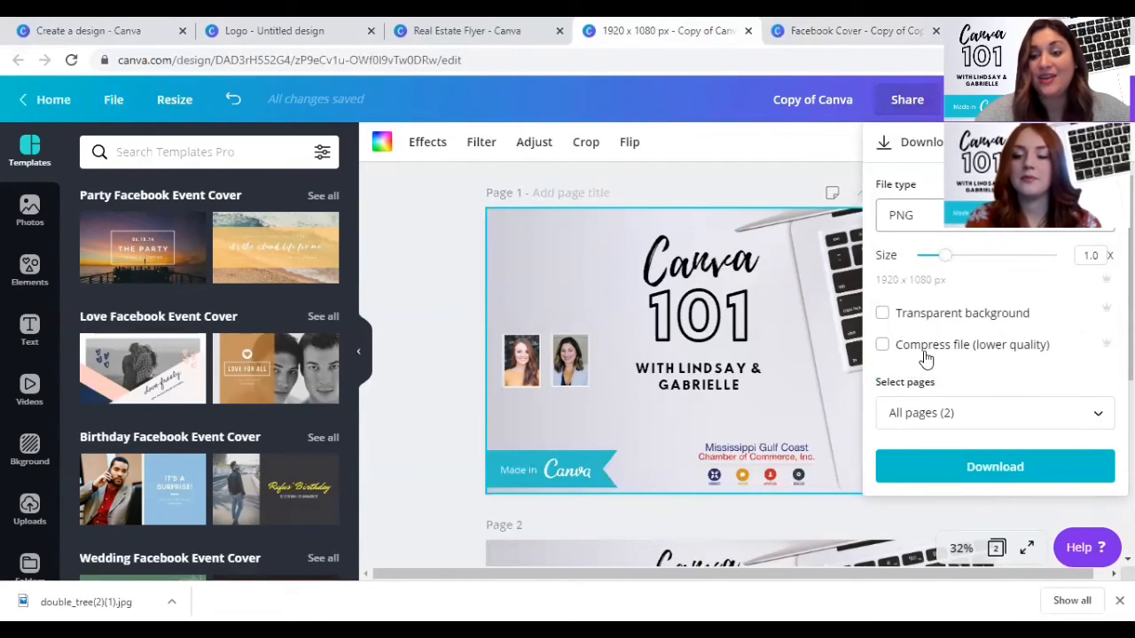
click(904, 215)
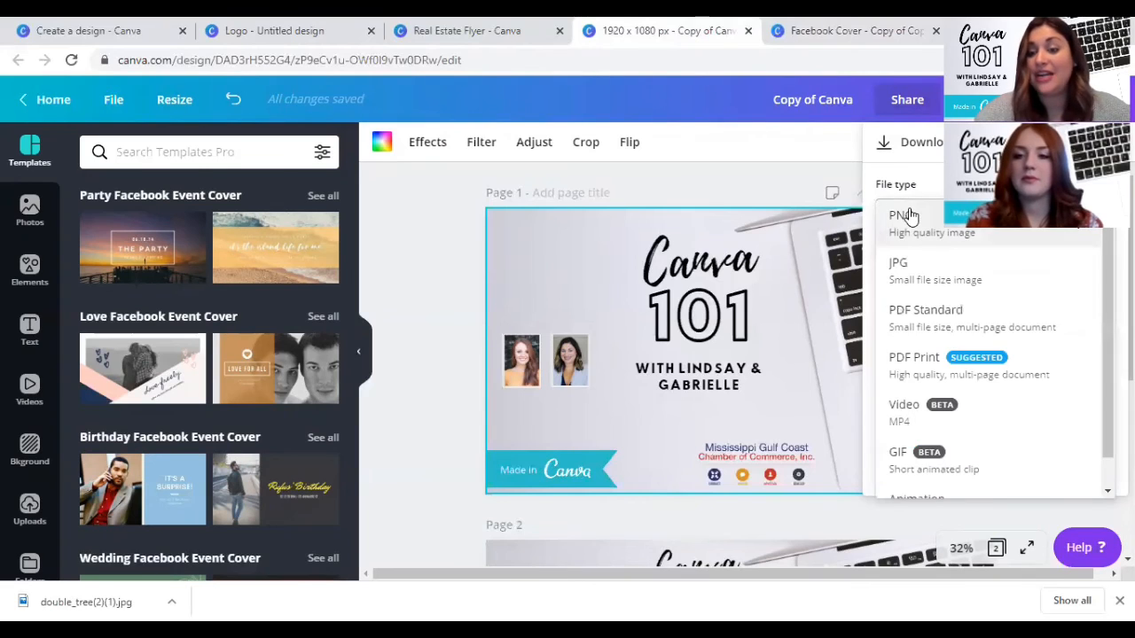
click(922, 367)
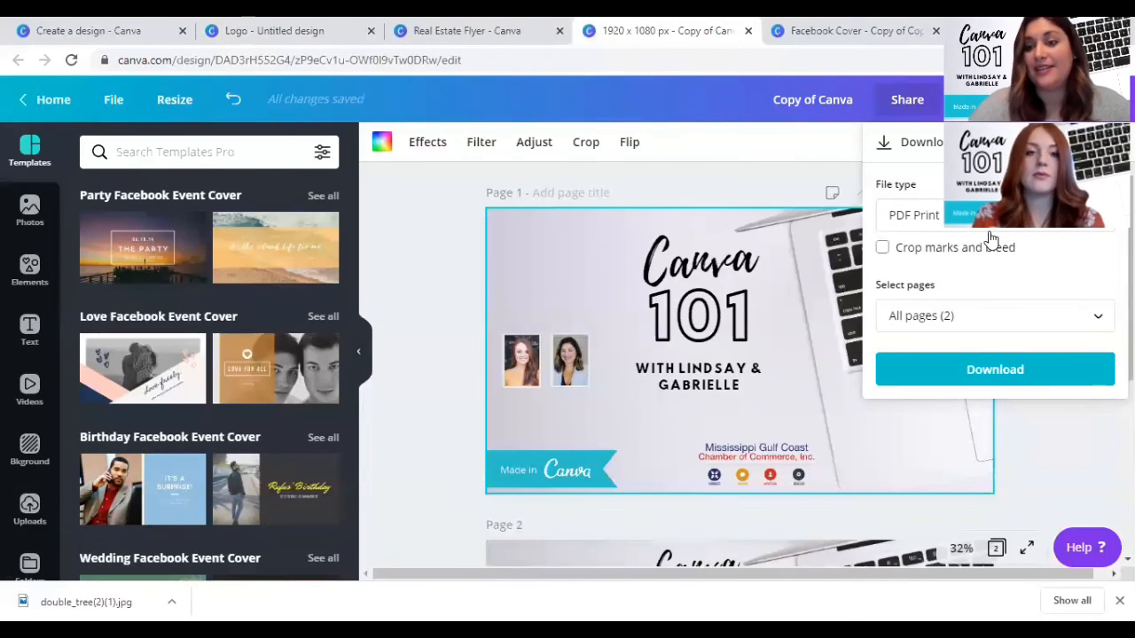
click(889, 250)
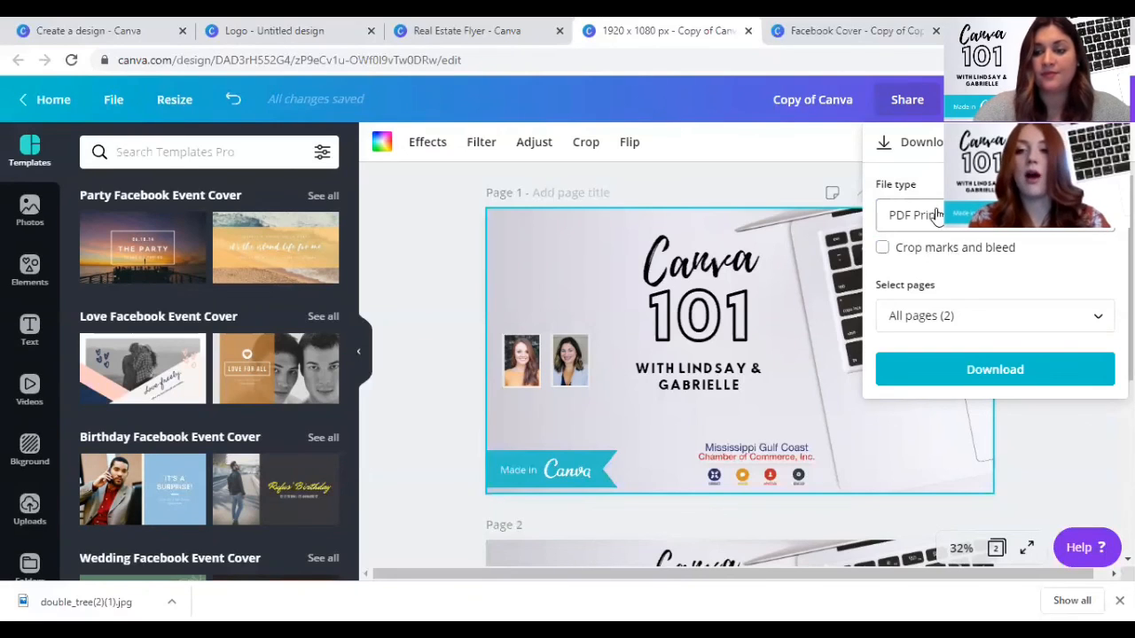
- Set the event cover's download file type to PNG, trying the transparent background option and leaving it off
click(929, 216)
click(913, 105)
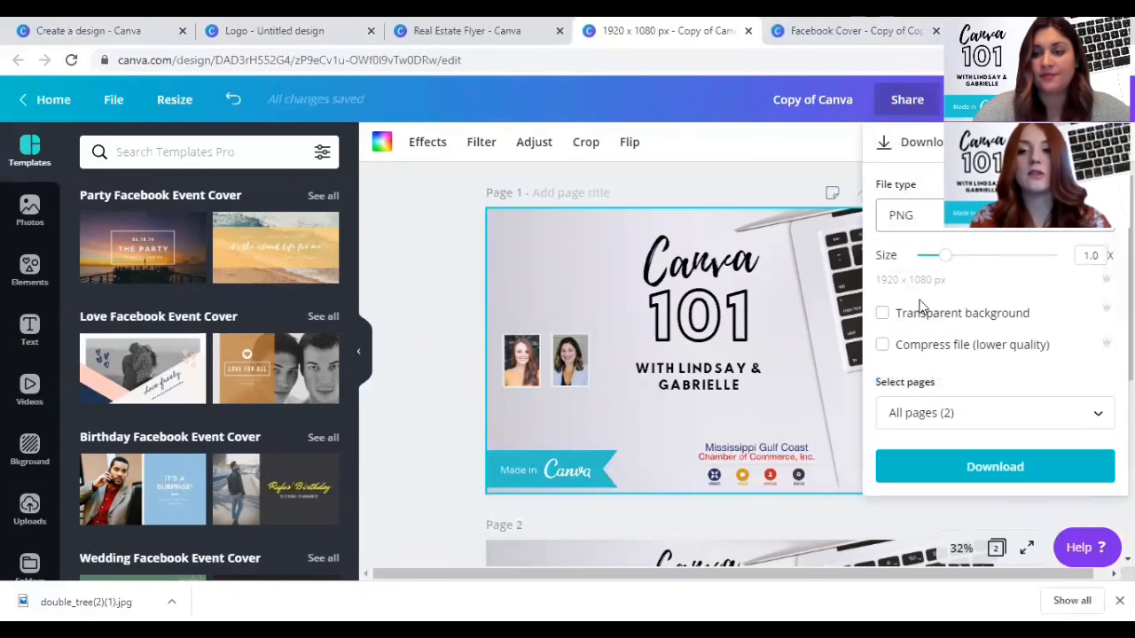
click(906, 325)
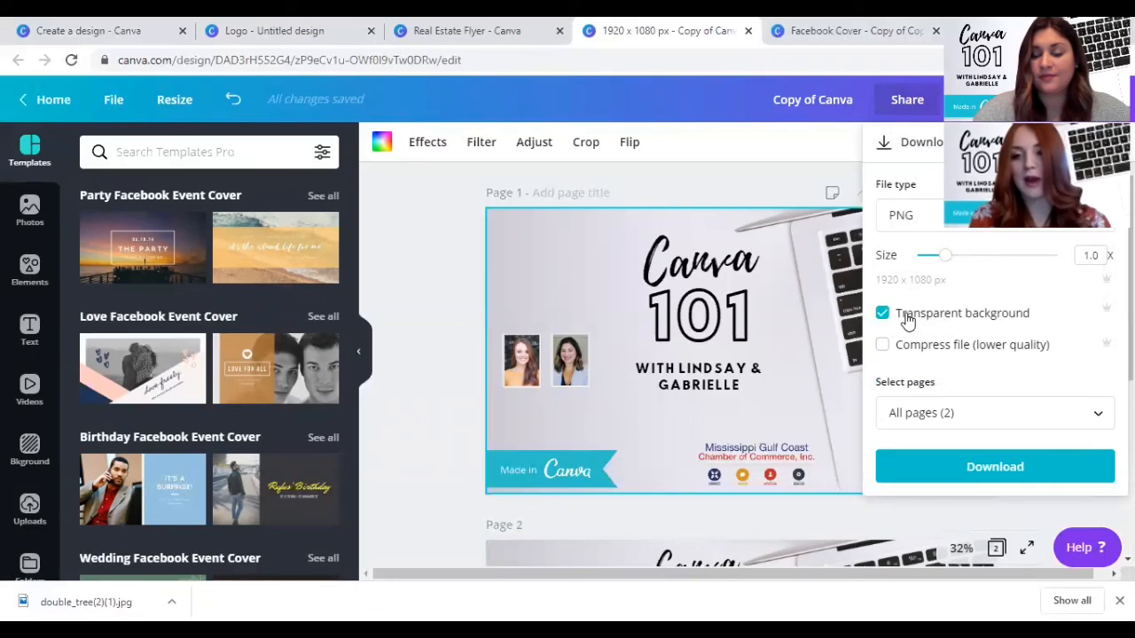
click(882, 317)
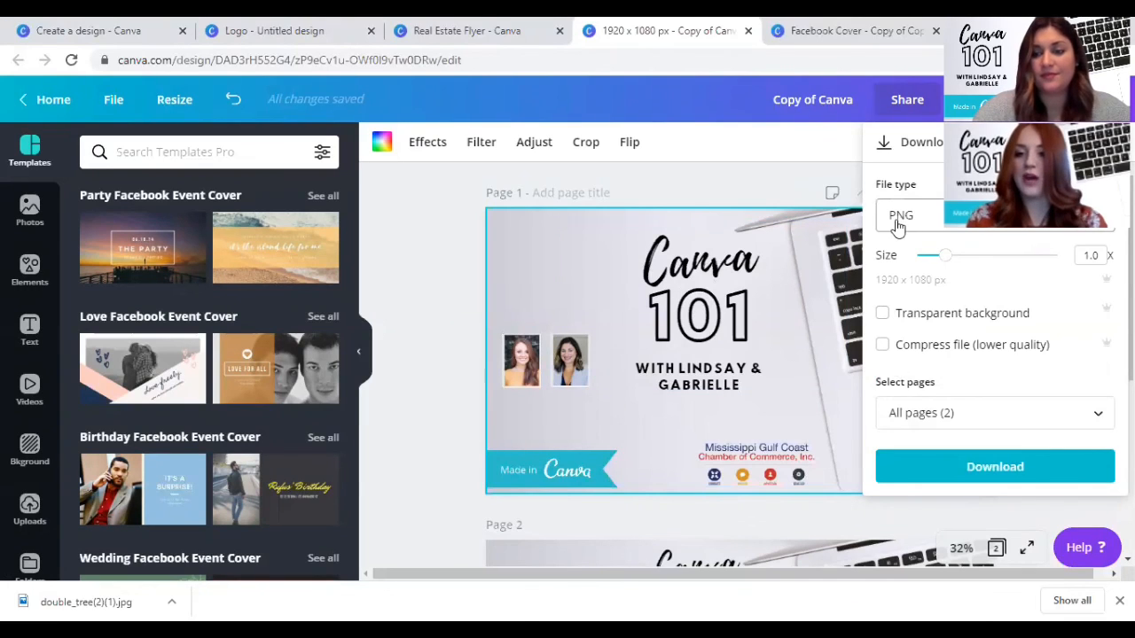
- Limit the event cover's PNG download to Page 1, and close the download settings without downloading
click(906, 413)
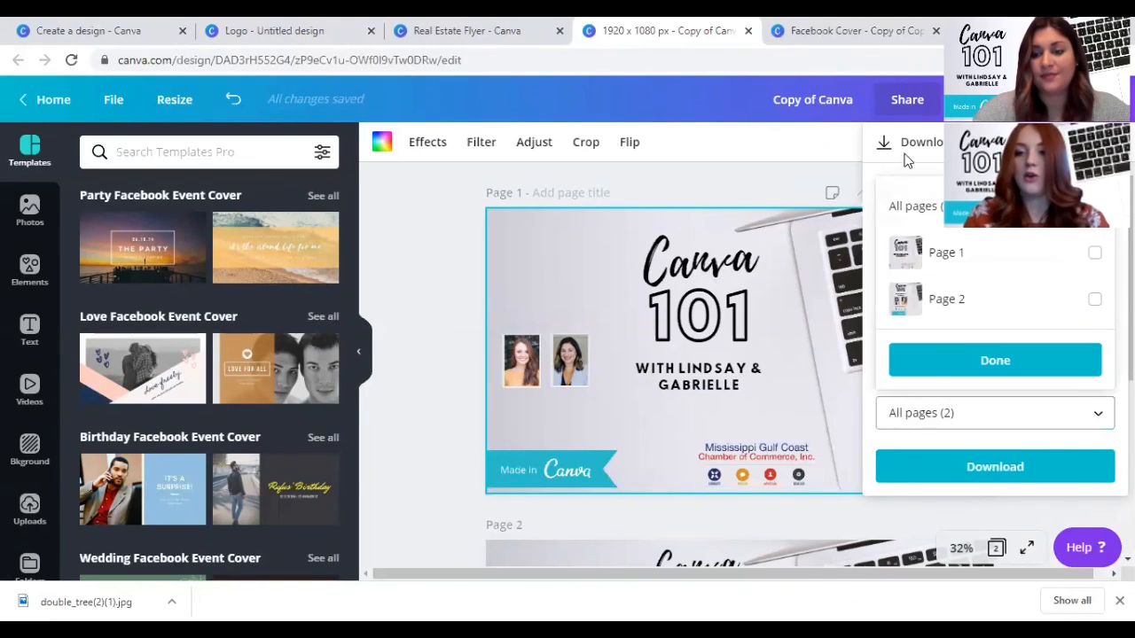
click(937, 266)
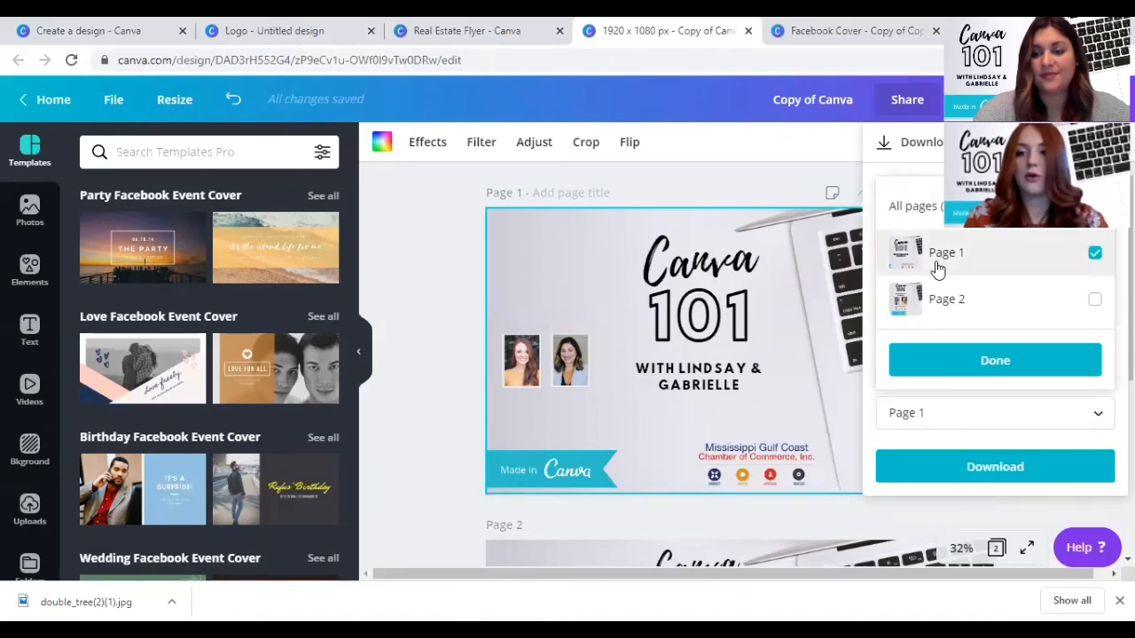
click(942, 297)
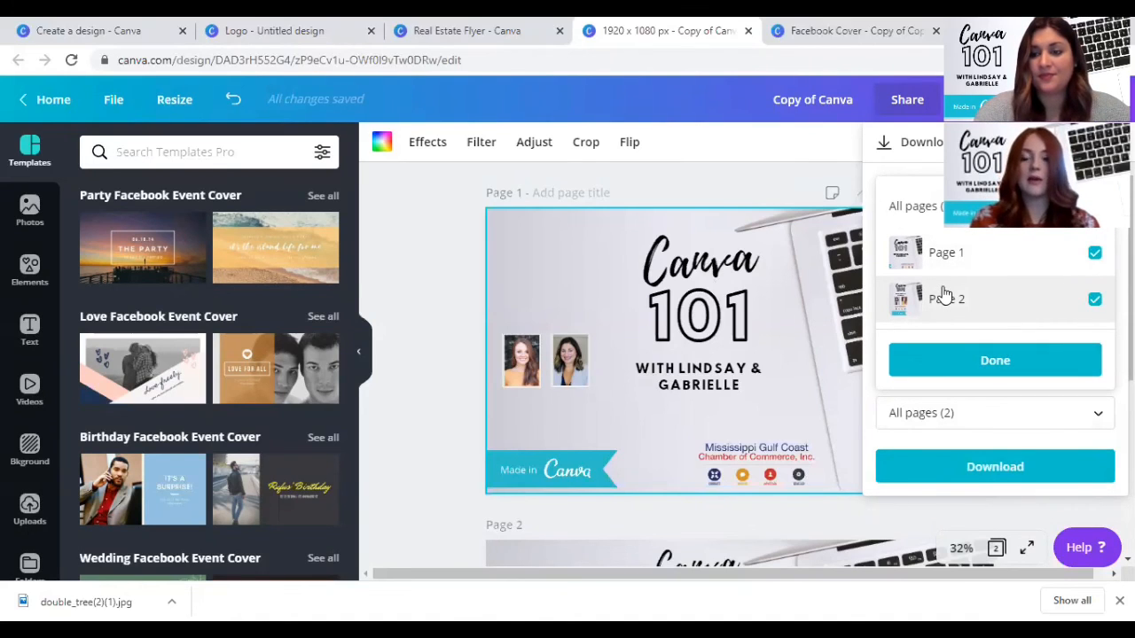
click(944, 297)
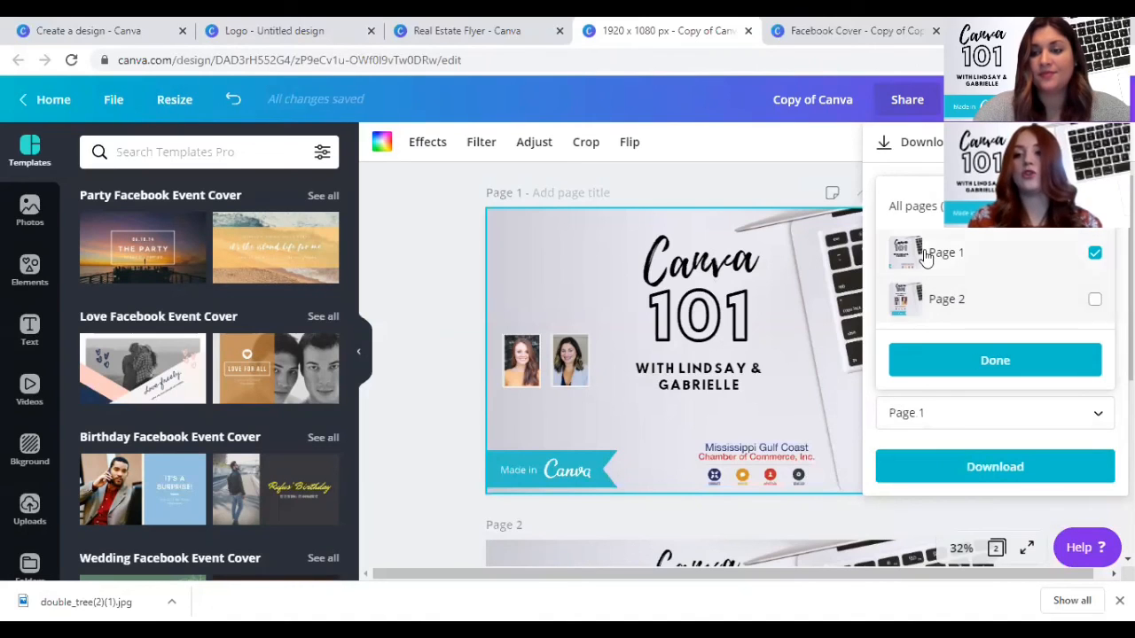
click(897, 362)
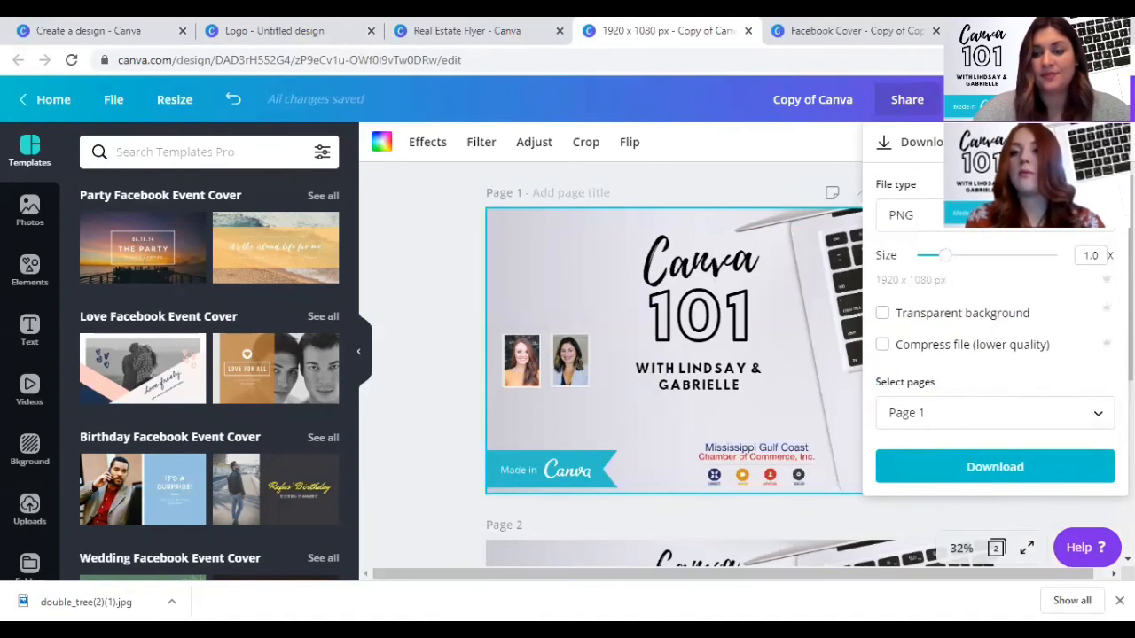
click(966, 99)
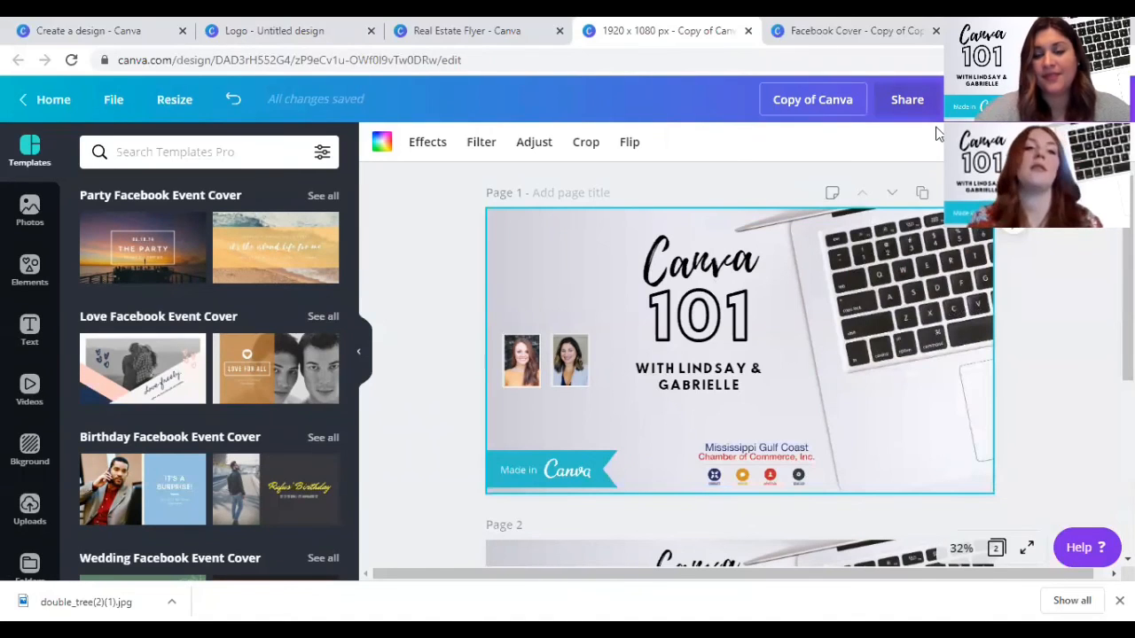
click(109, 103)
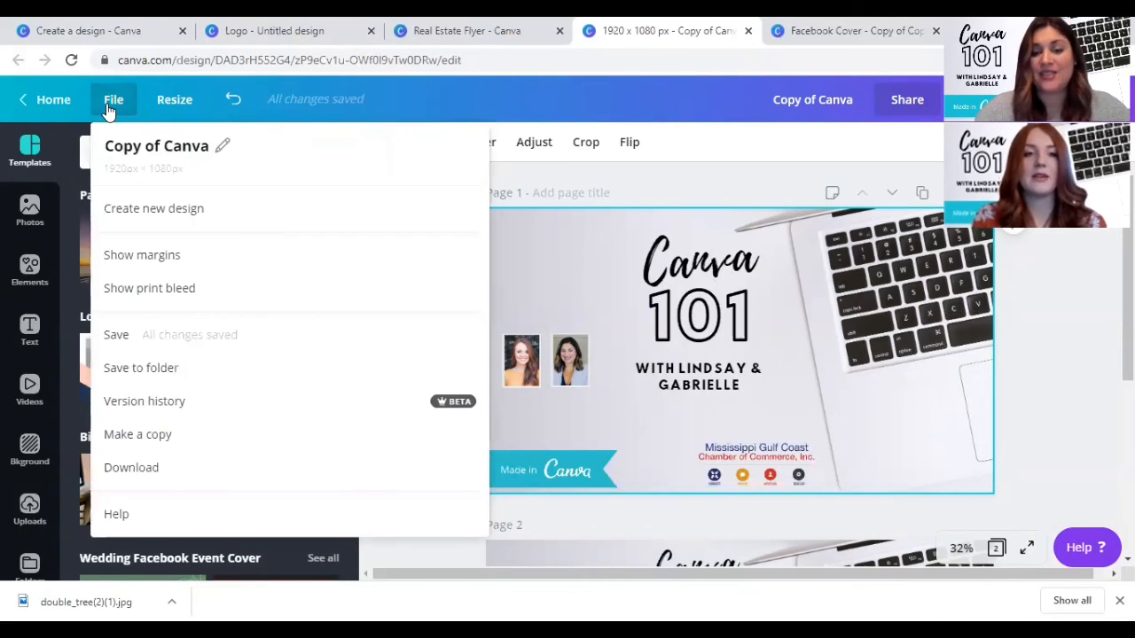
click(110, 107)
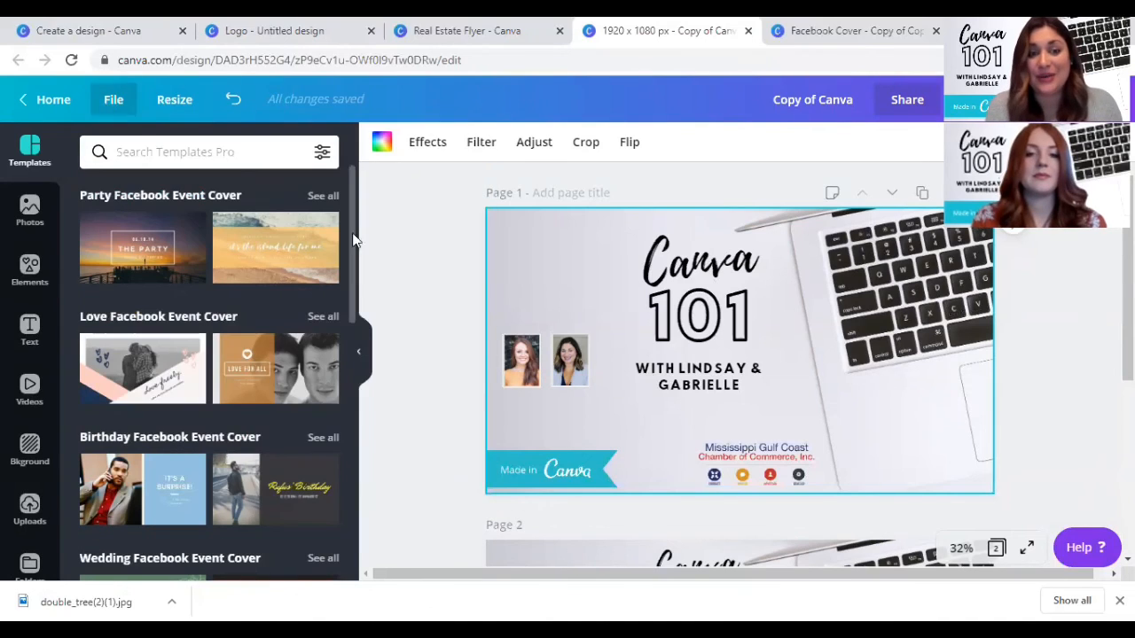
click(432, 273)
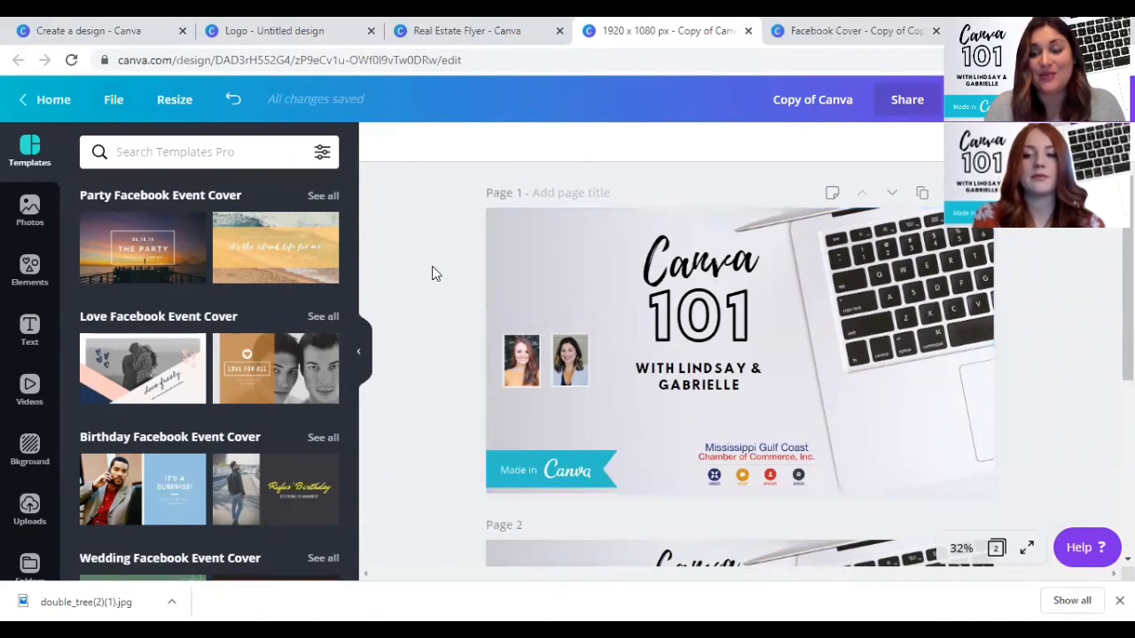